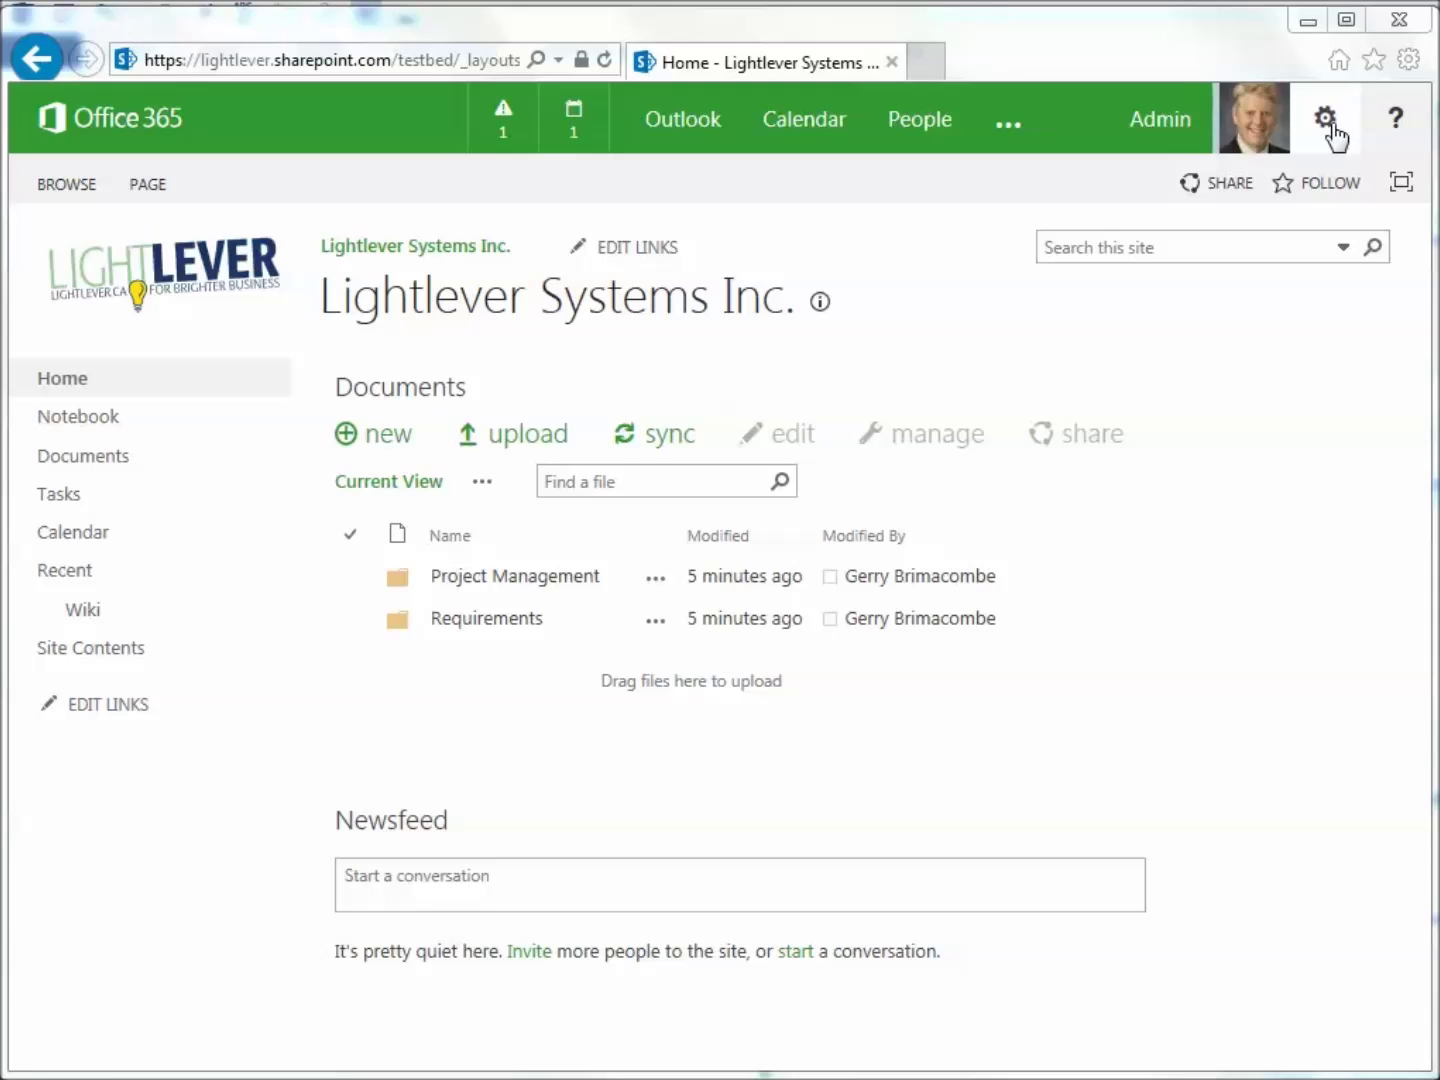
Step: Open the site permissions from the site settings and examine the permission levels of the TESTBED Members, Owners and Visitors groups
left_click(1330, 122)
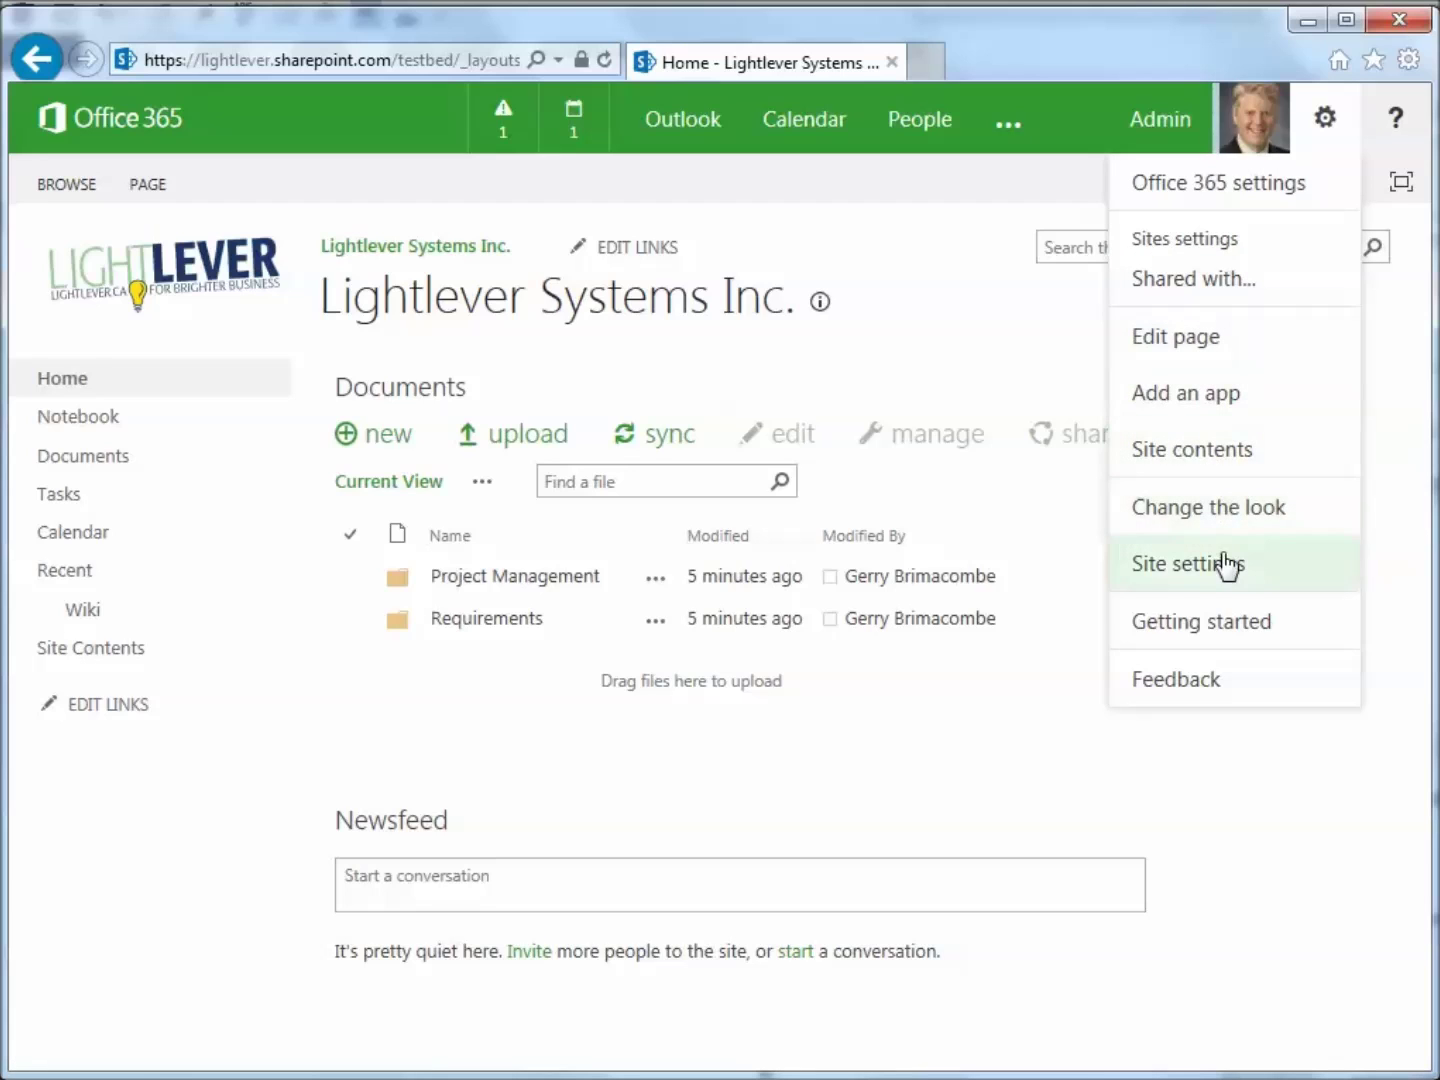
left_click(1228, 566)
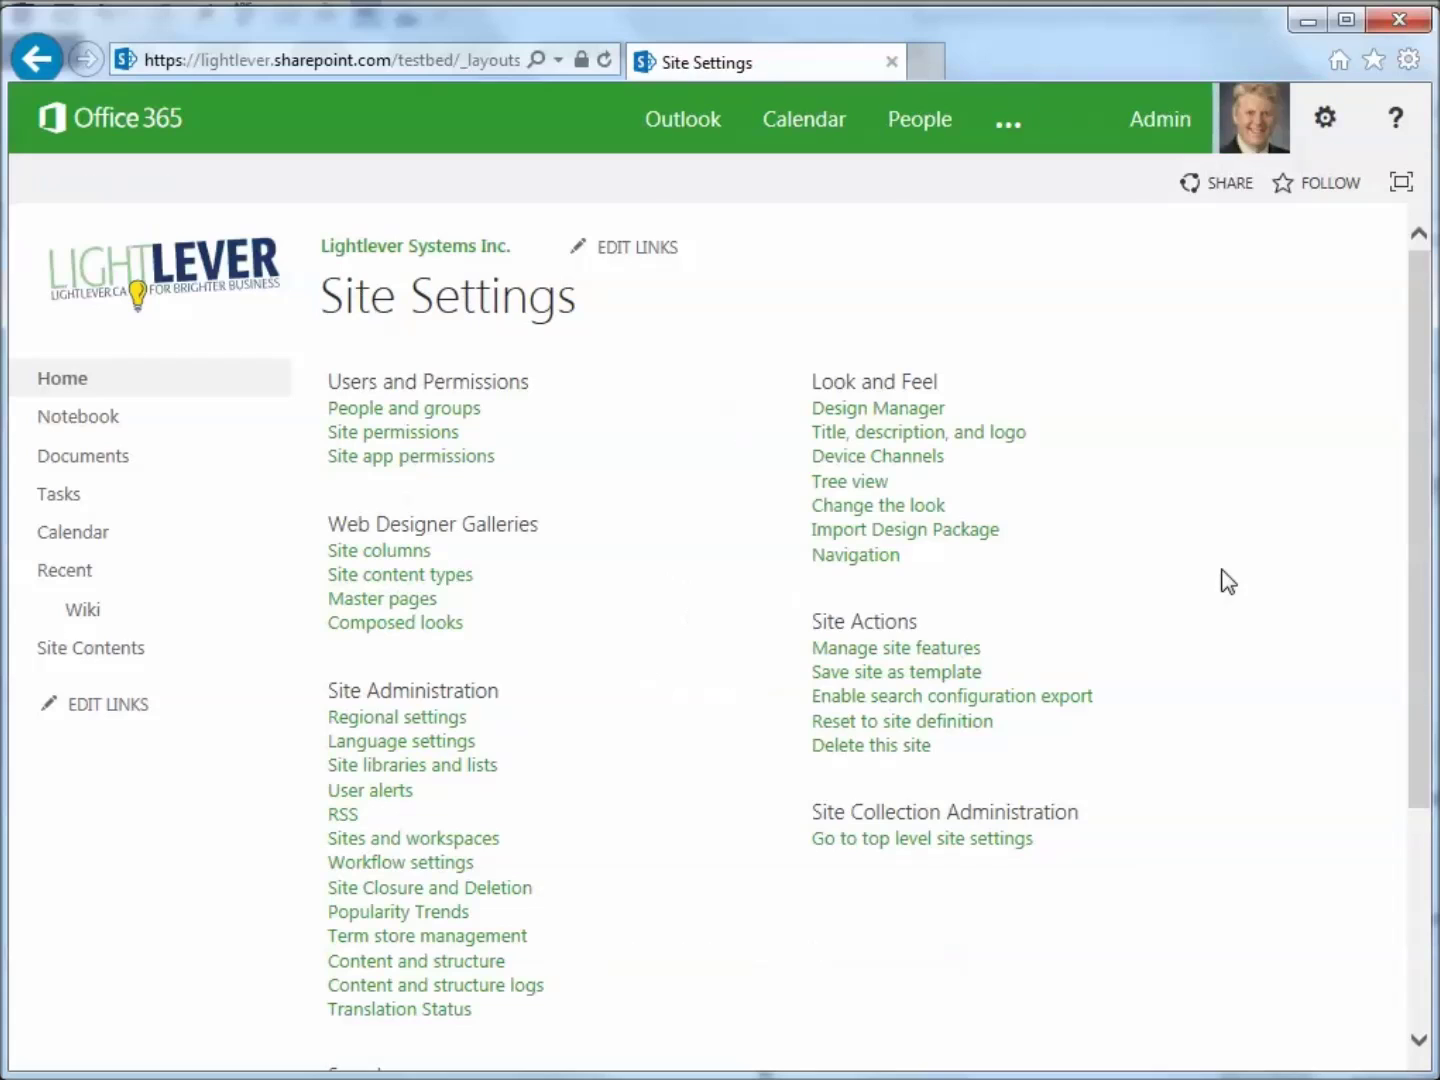
left_click(412, 442)
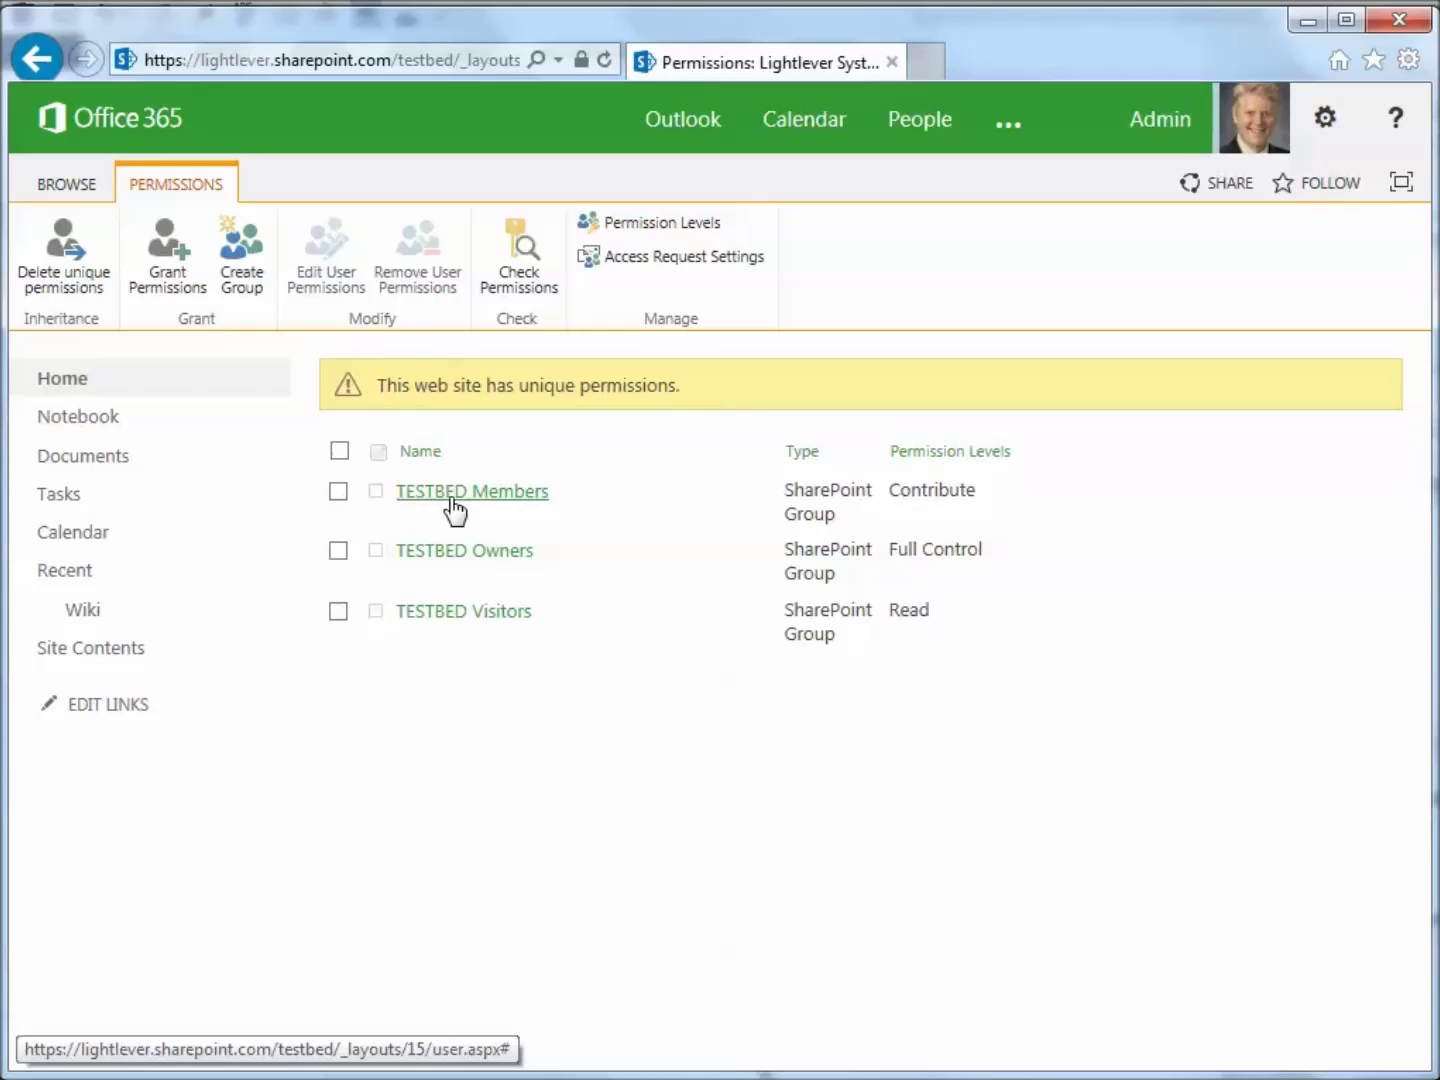
double_click(925, 490)
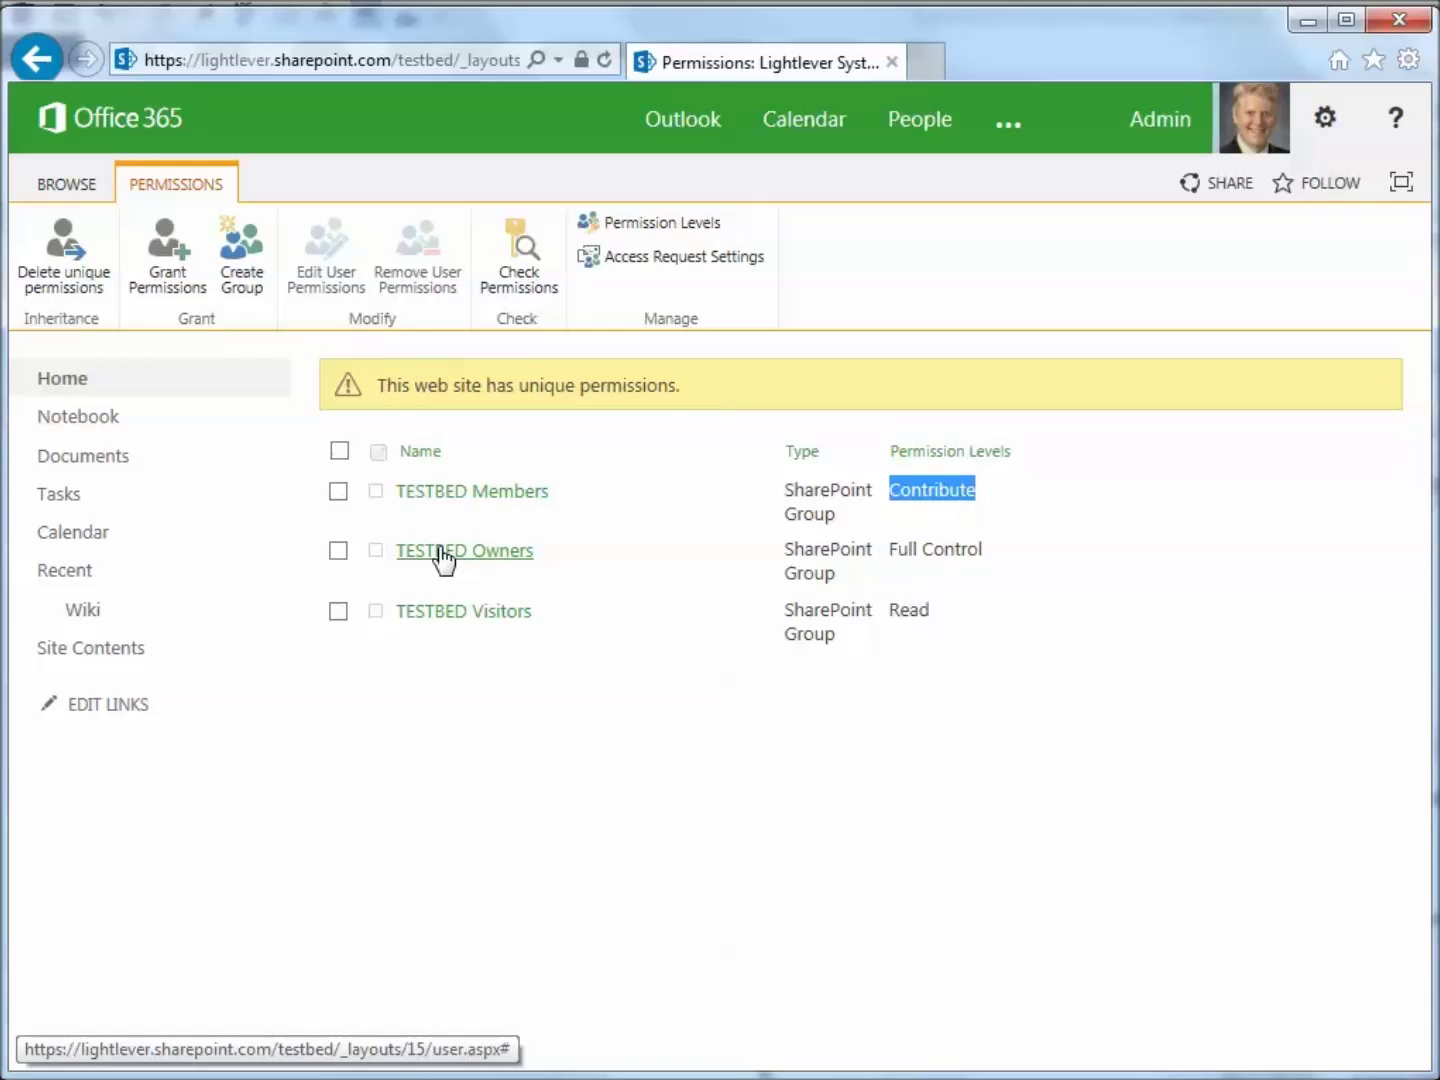
left_click_drag(896, 553, 978, 555)
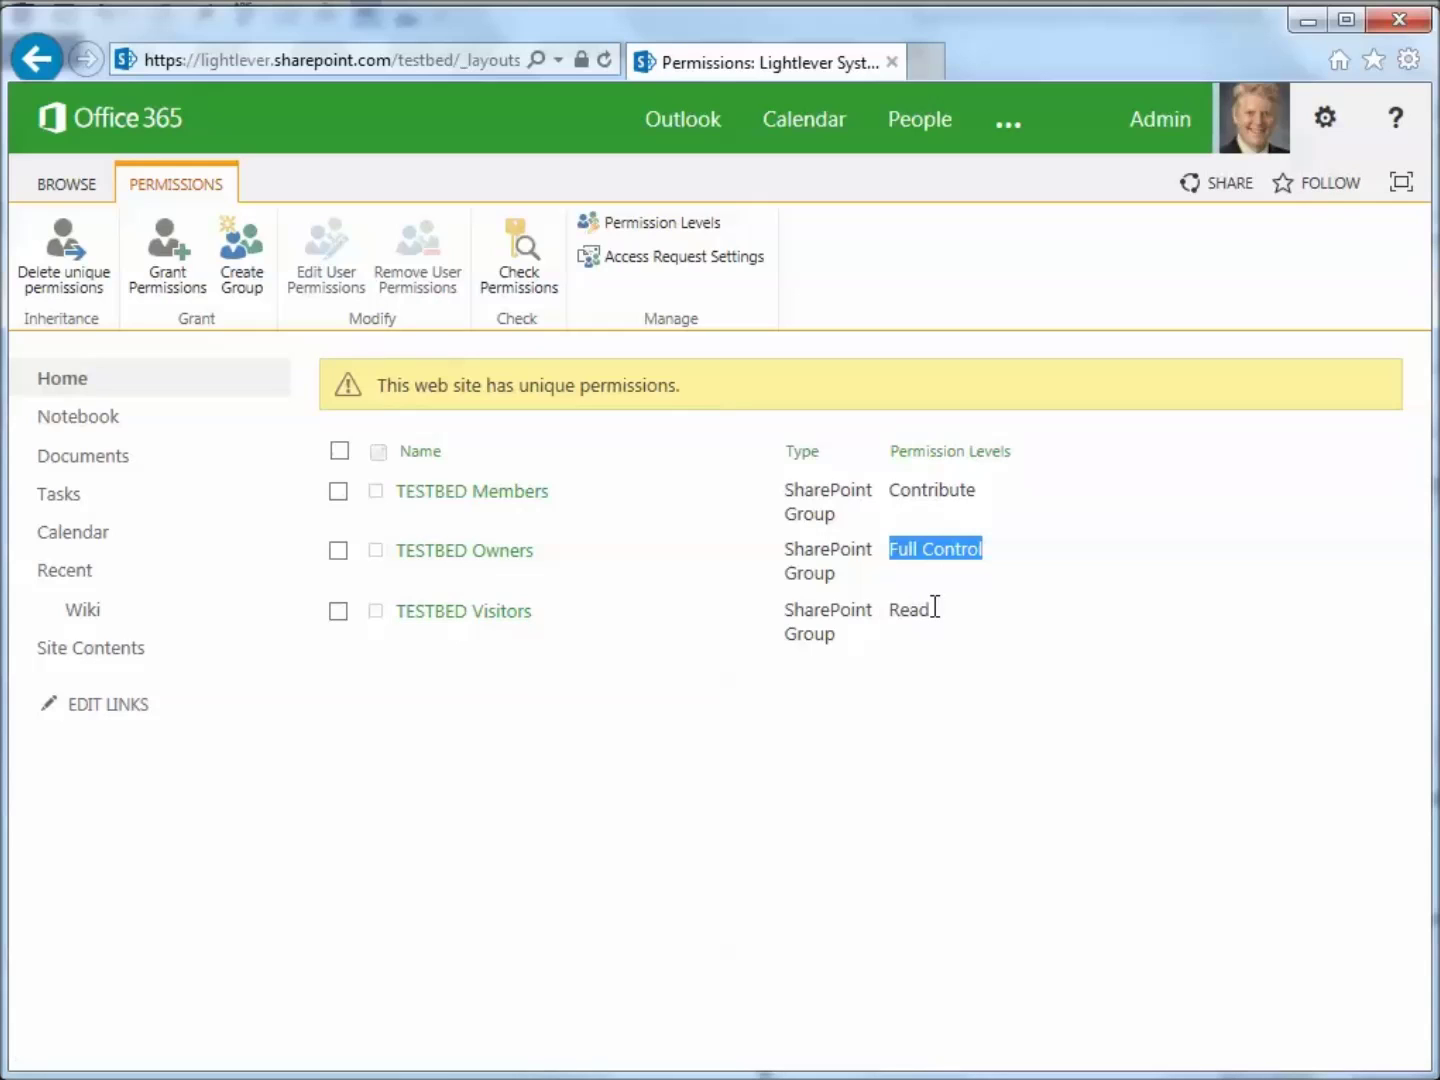
double_click(910, 608)
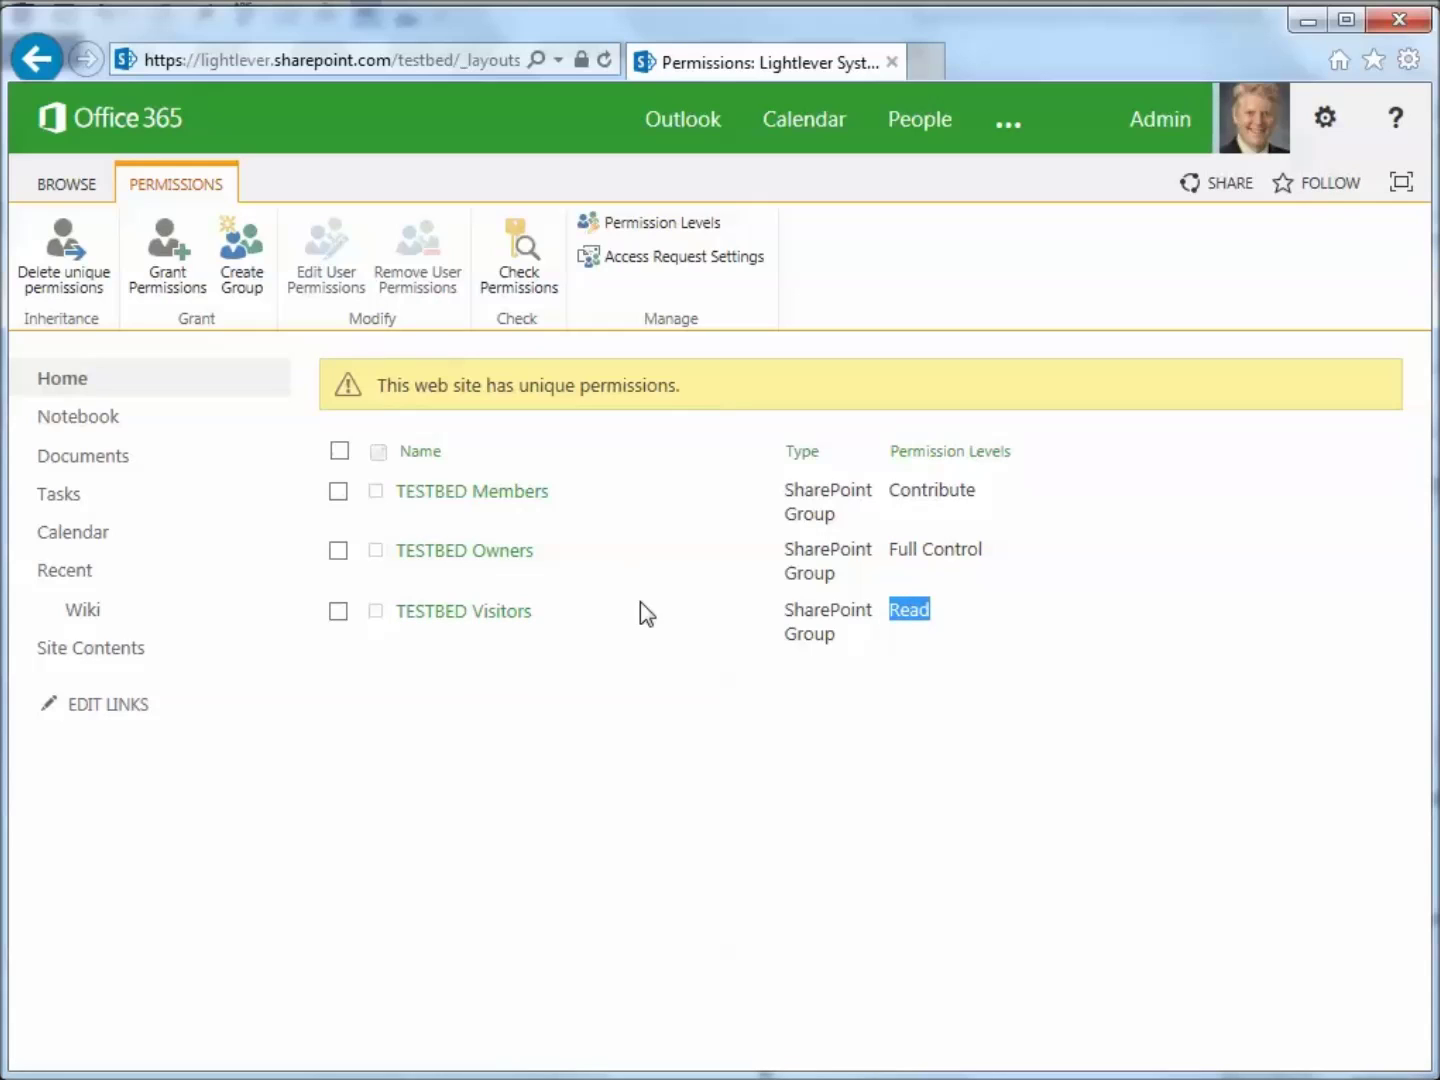
Step: View who belongs to the TESTBED Members and TESTBED Owners groups, returning to the site permissions after each
left_click(487, 492)
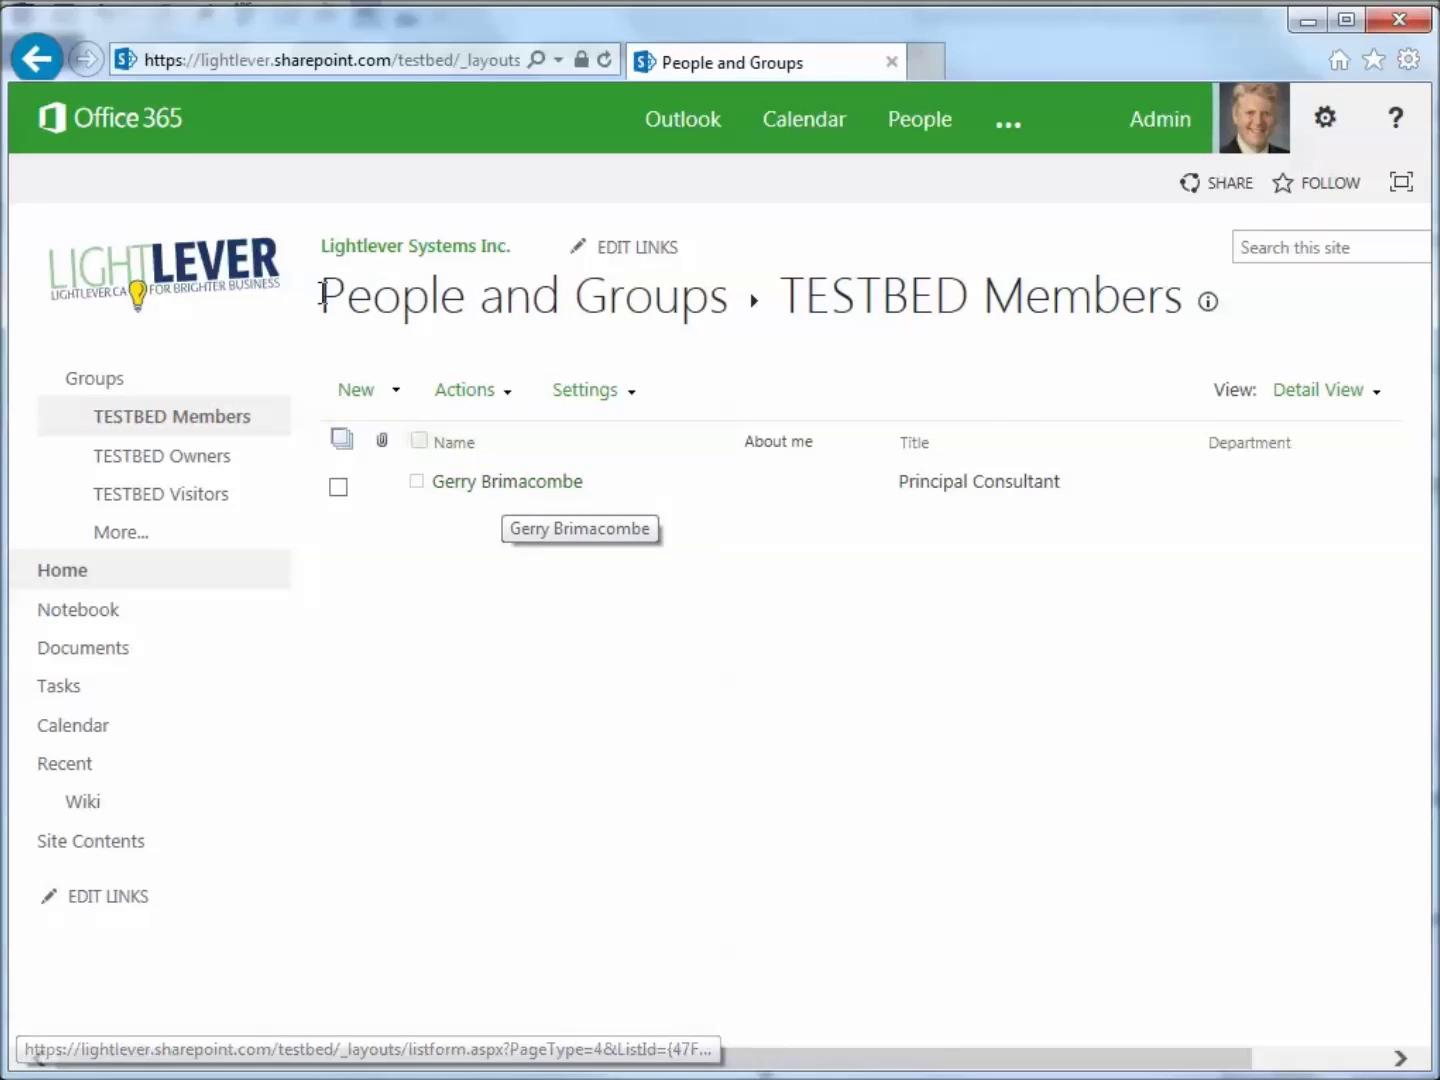
left_click(37, 58)
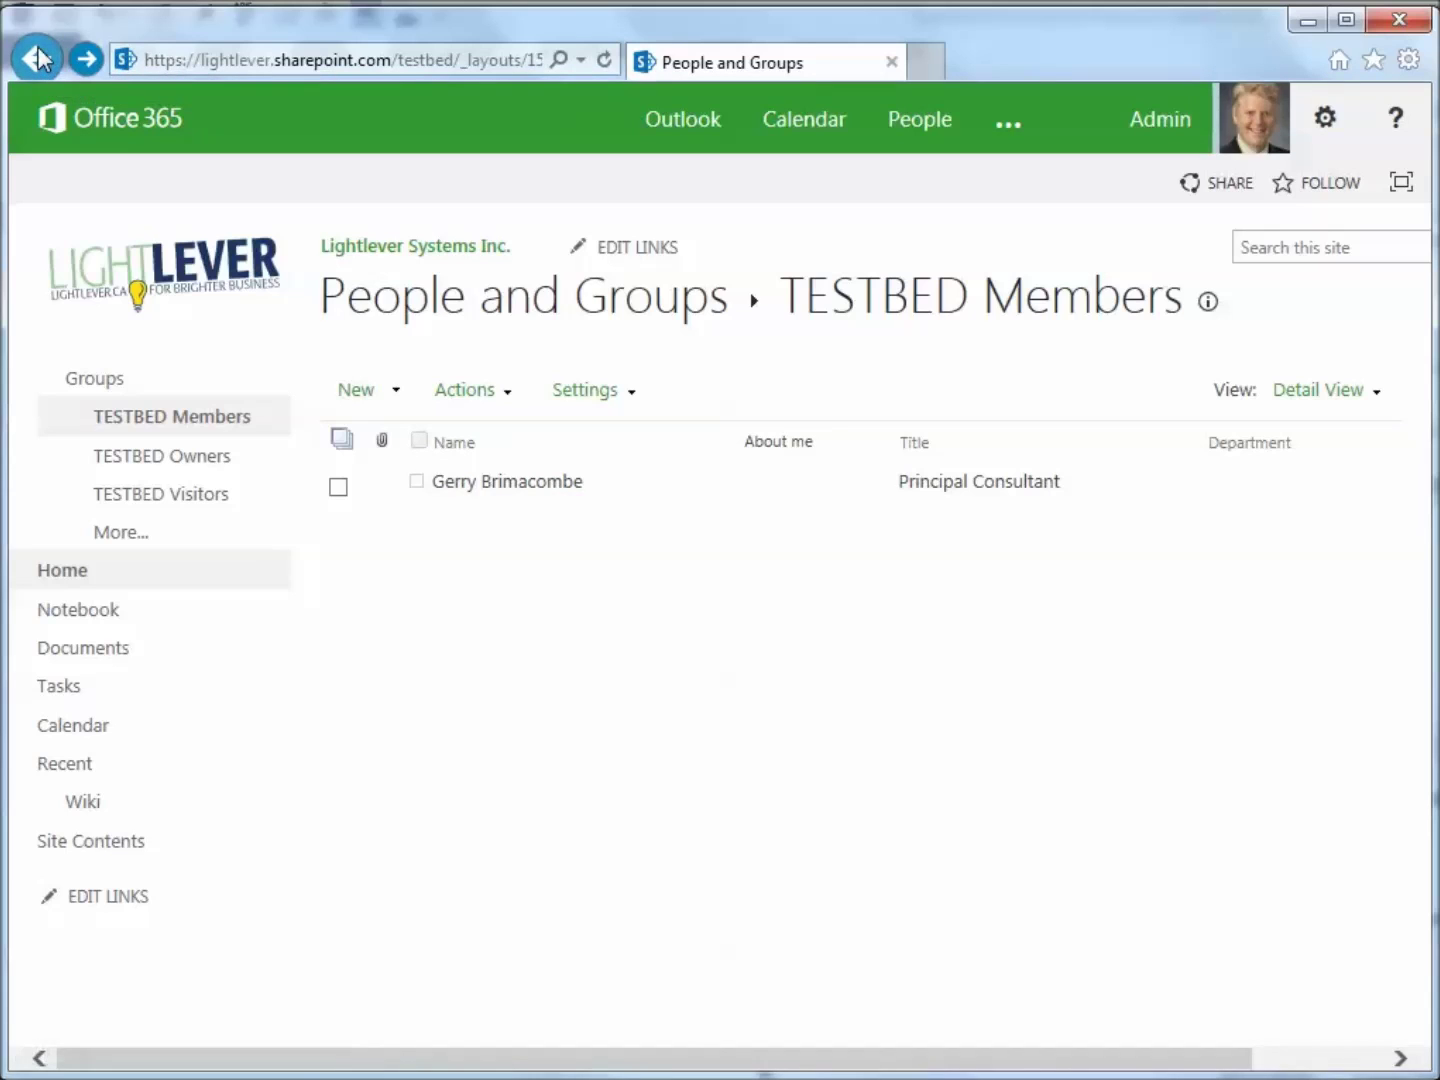
left_click(37, 58)
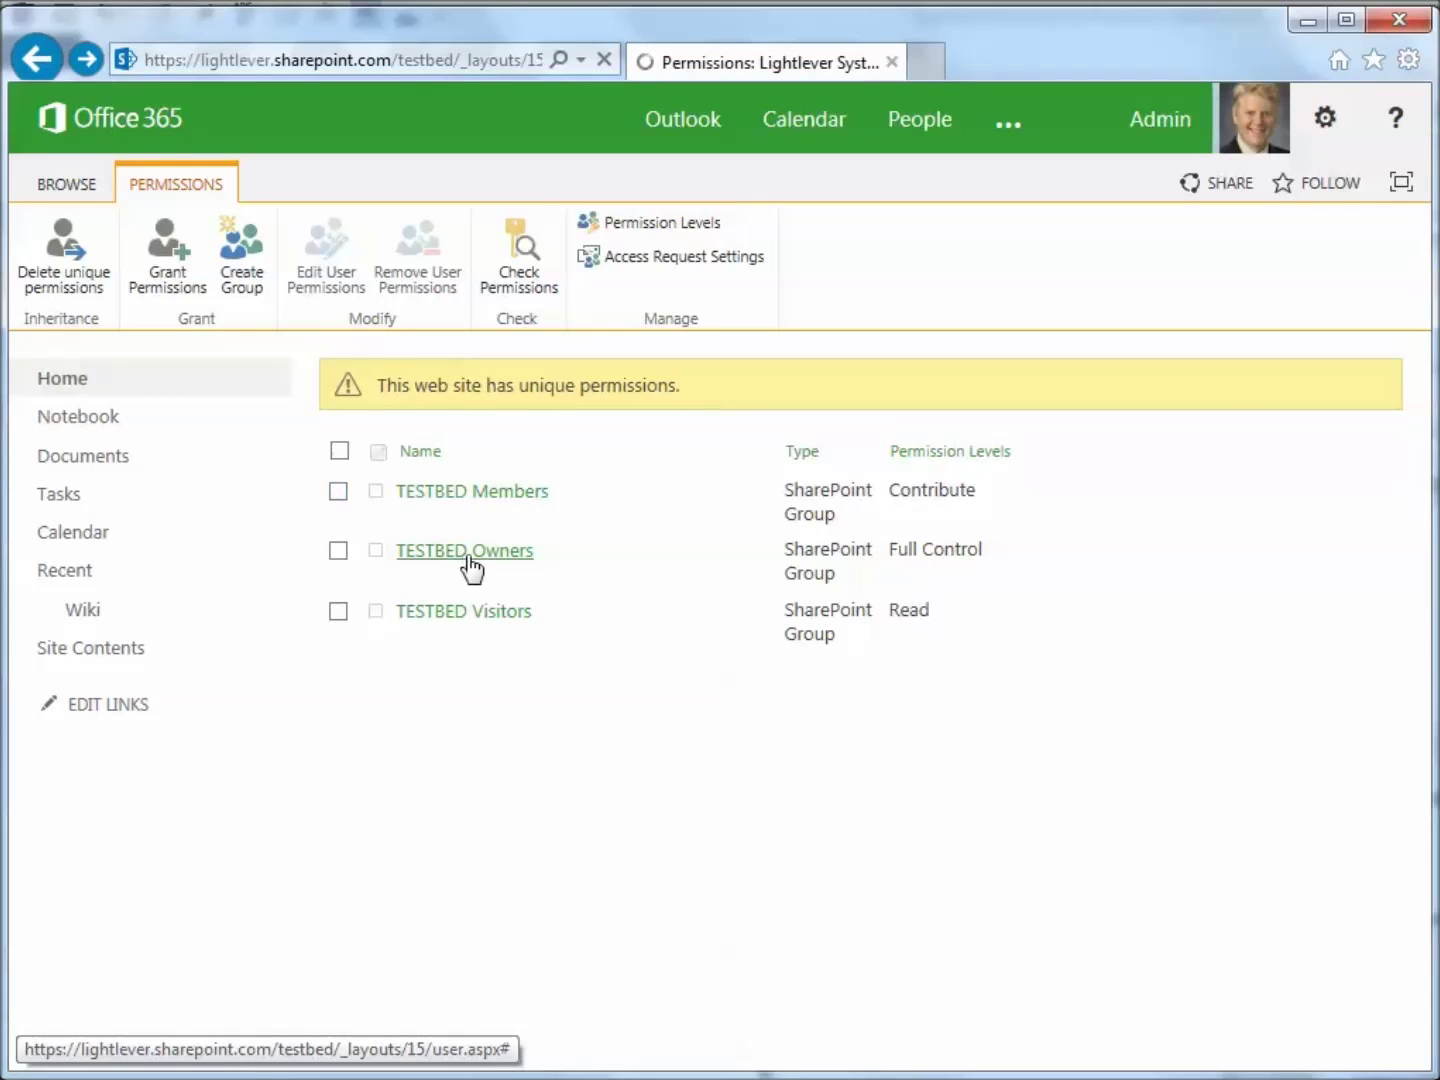
left_click(470, 566)
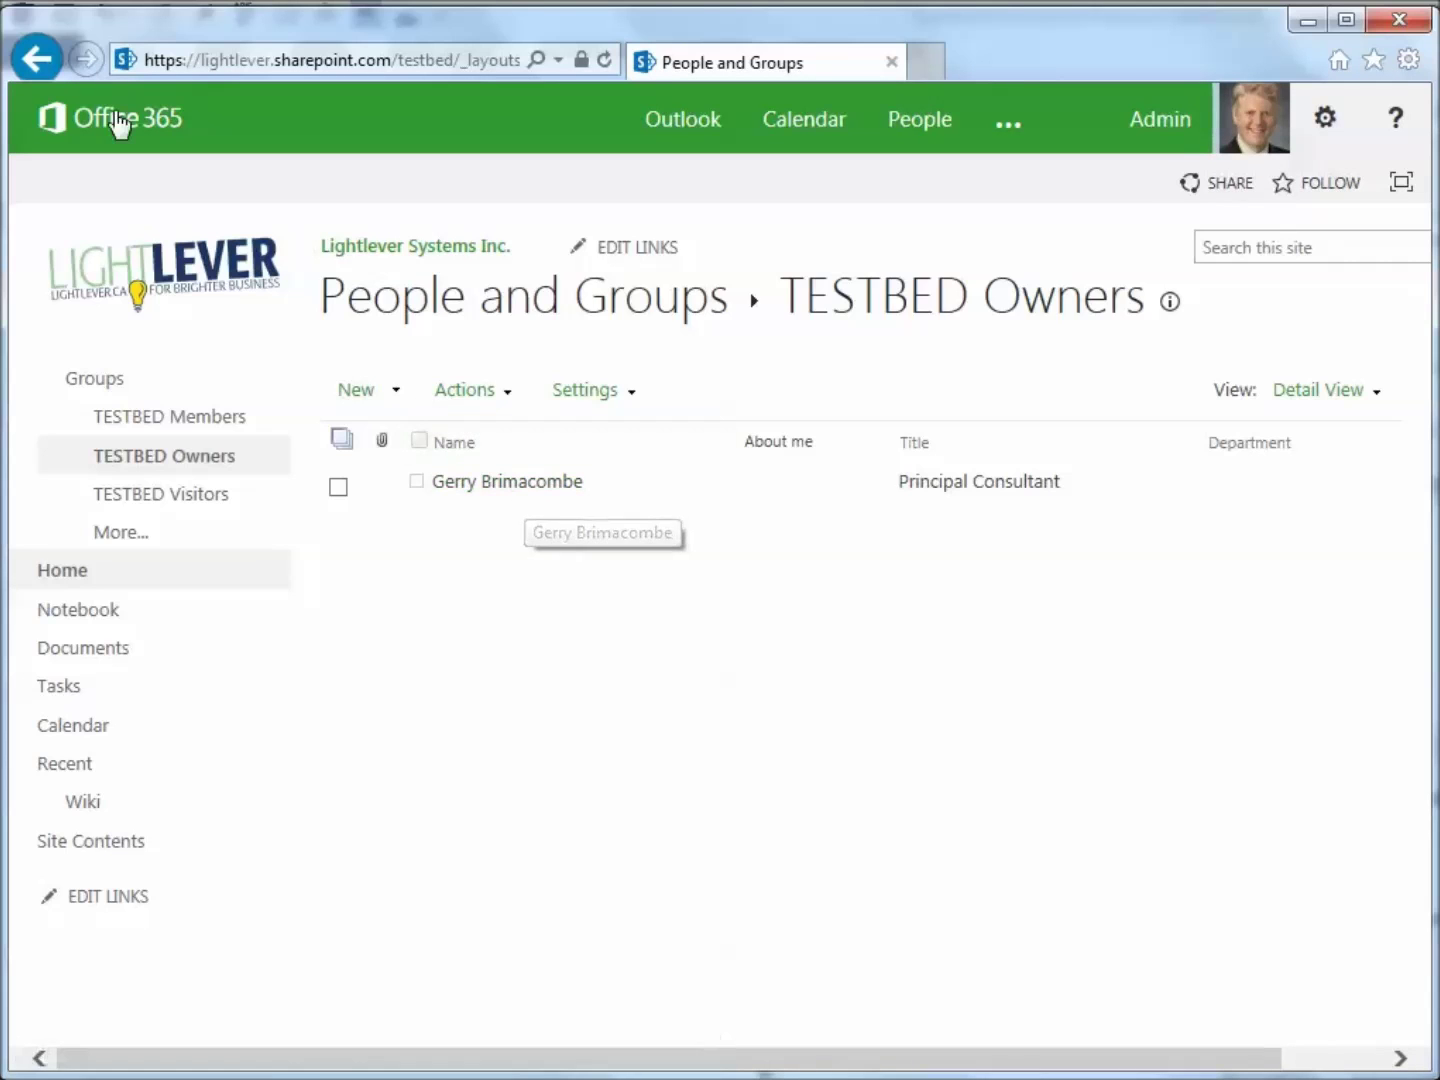
left_click(37, 60)
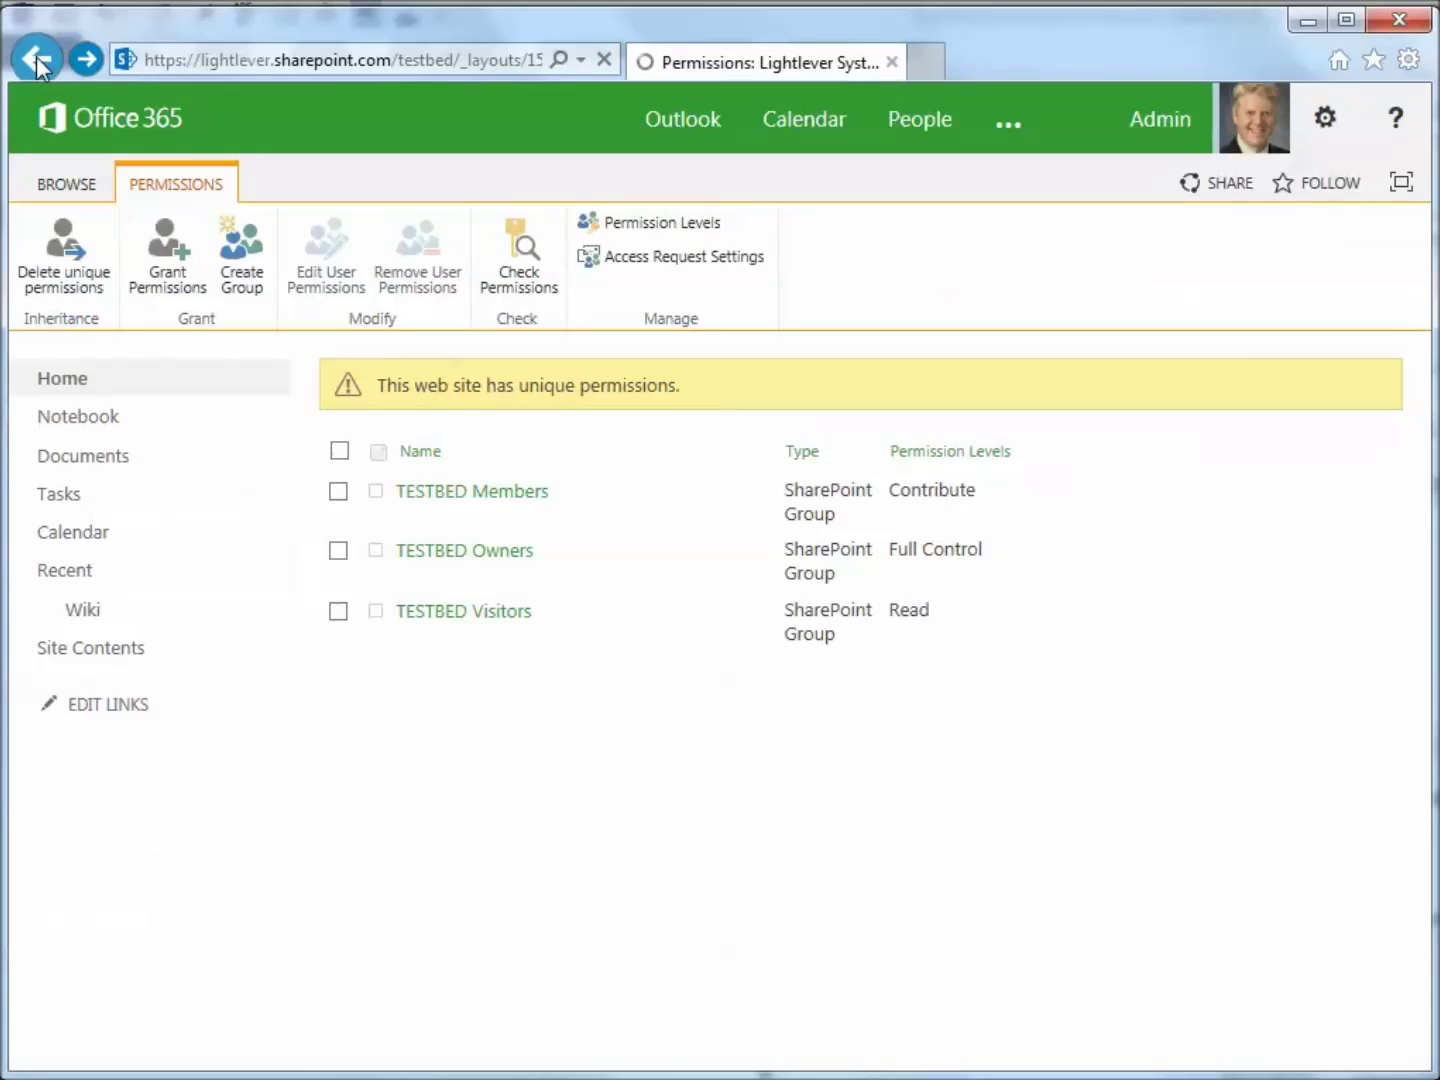
Step: Open the invitation form for adding users to the TESTBED Members group and expand its additional options
left_click(503, 497)
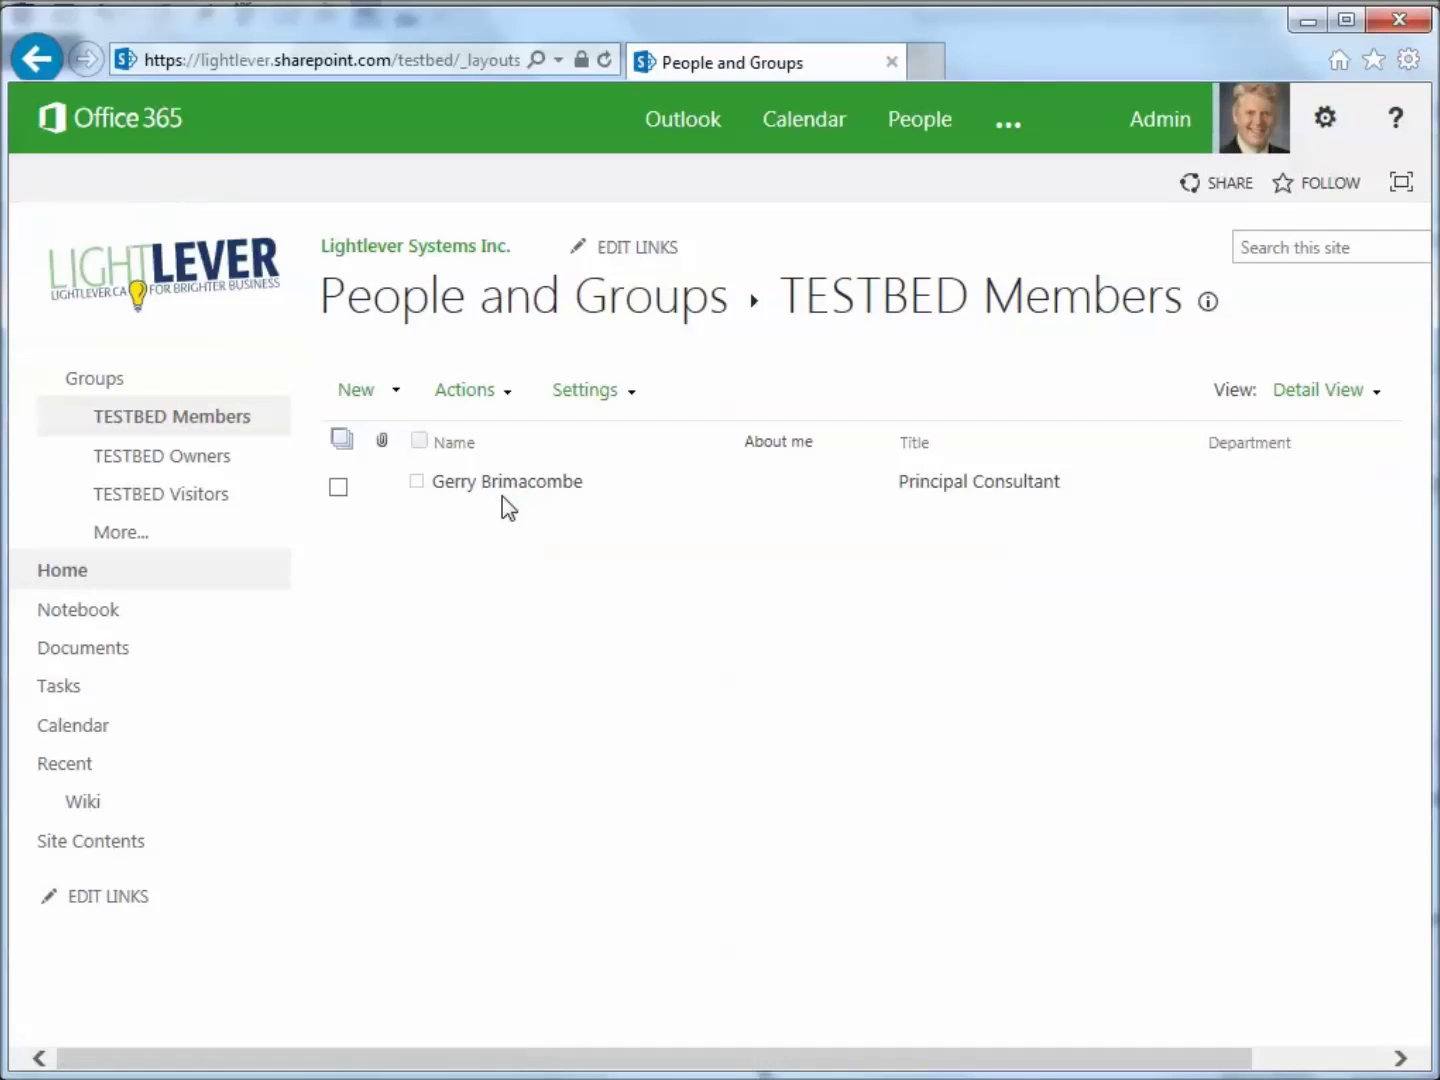
left_click(399, 397)
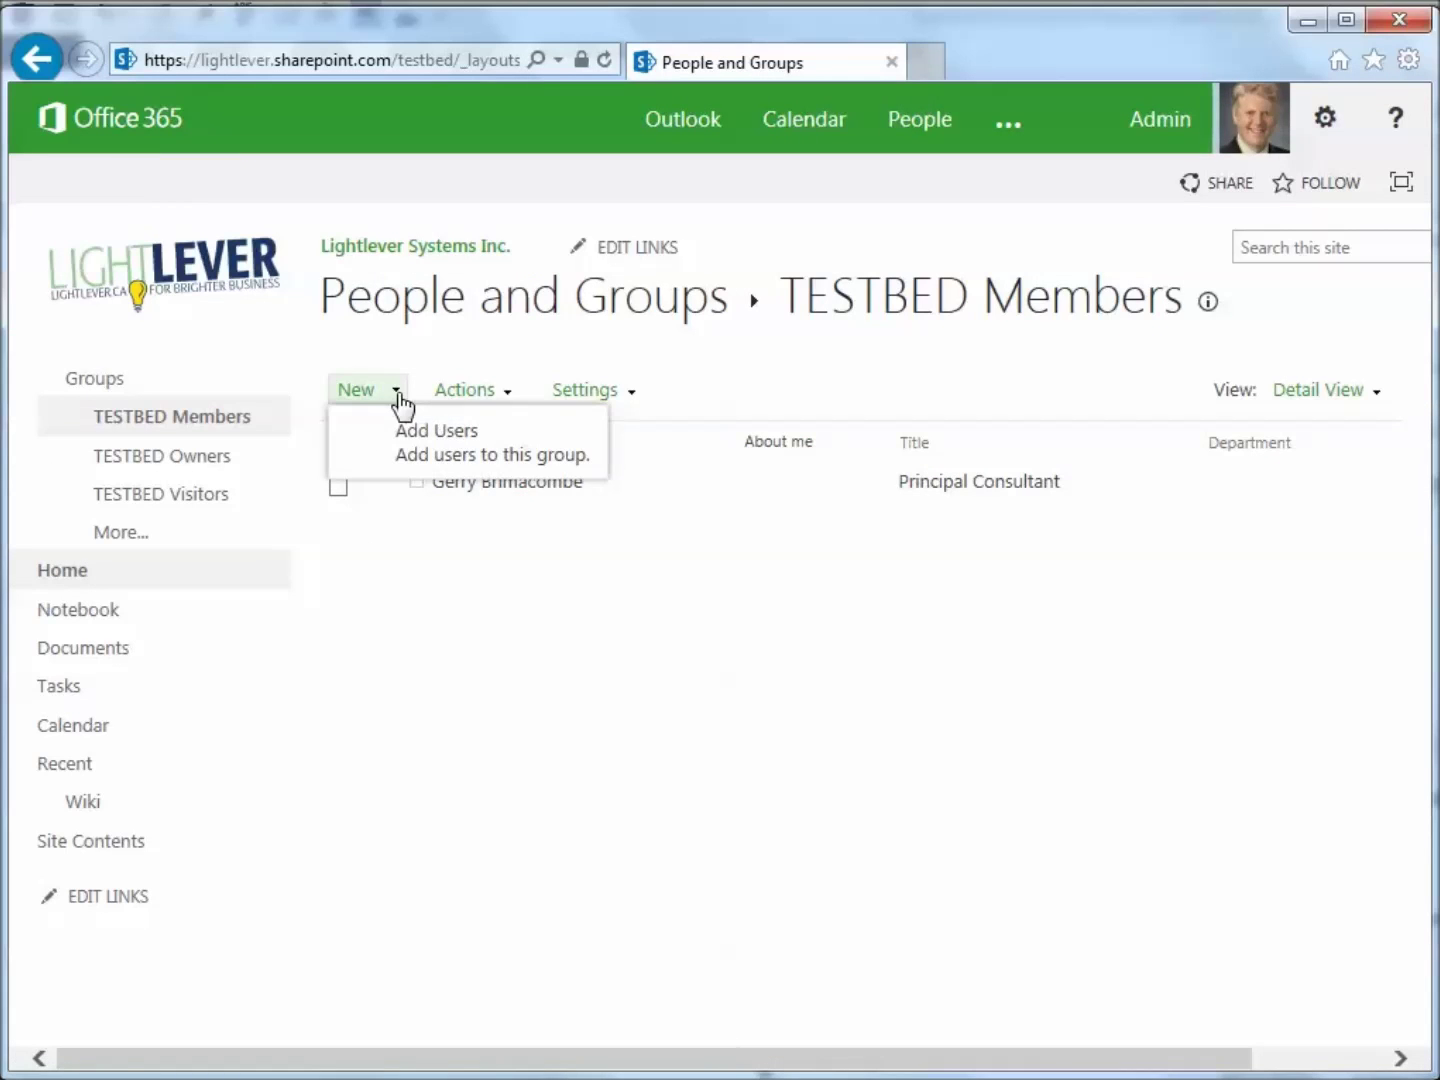
left_click(447, 455)
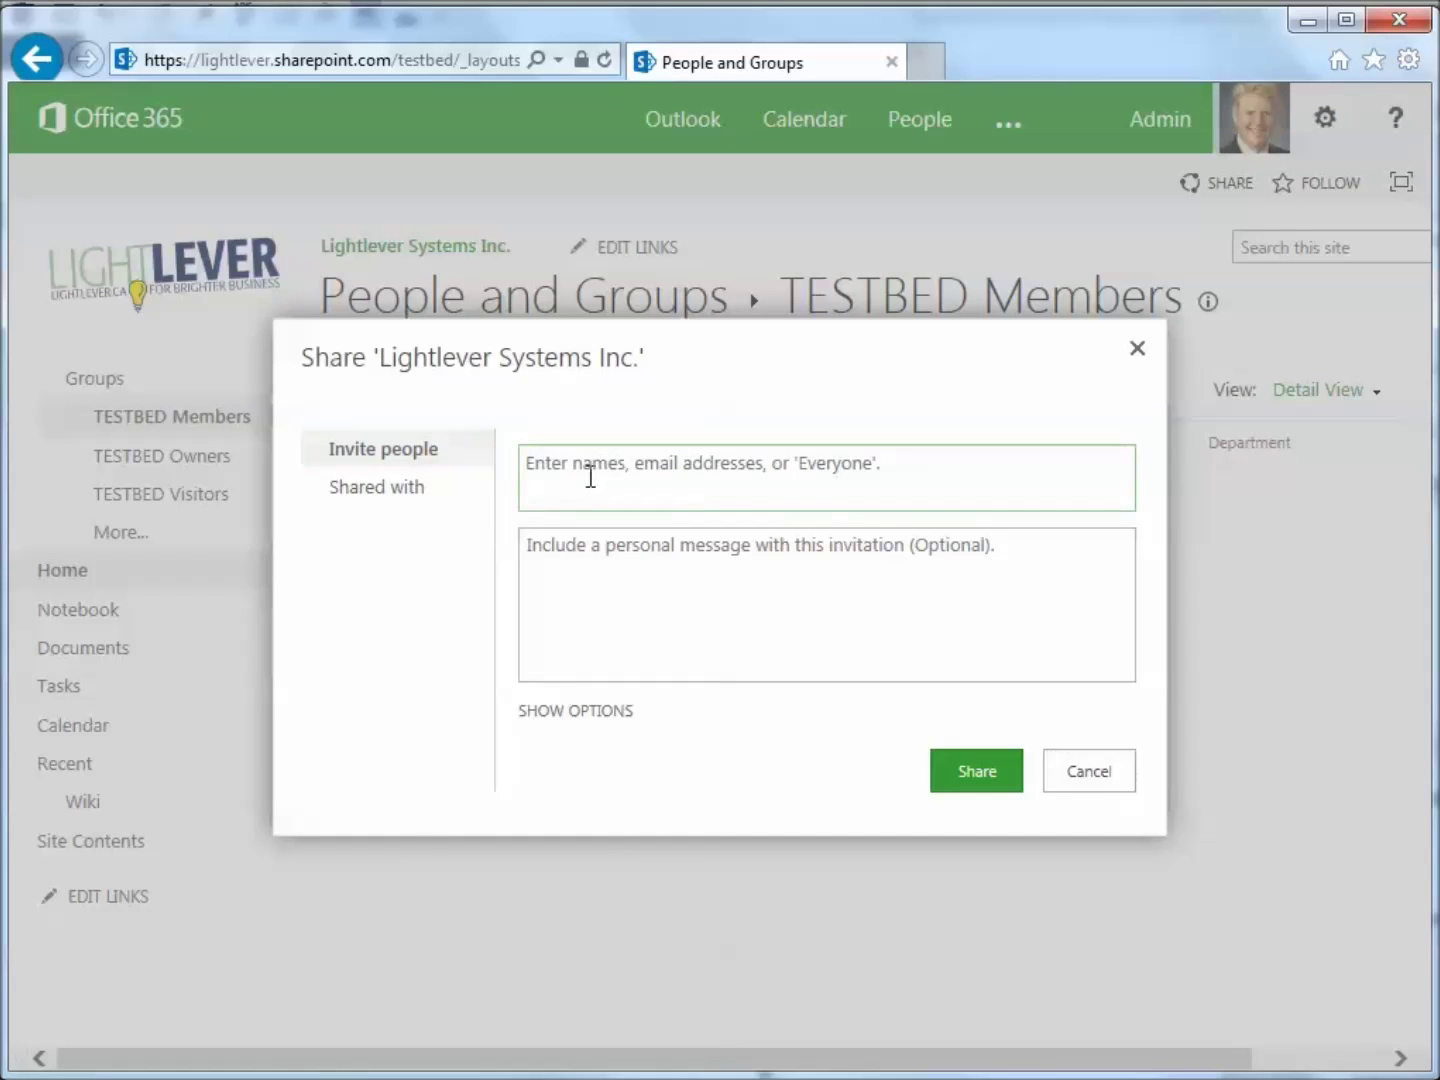
left_click(590, 476)
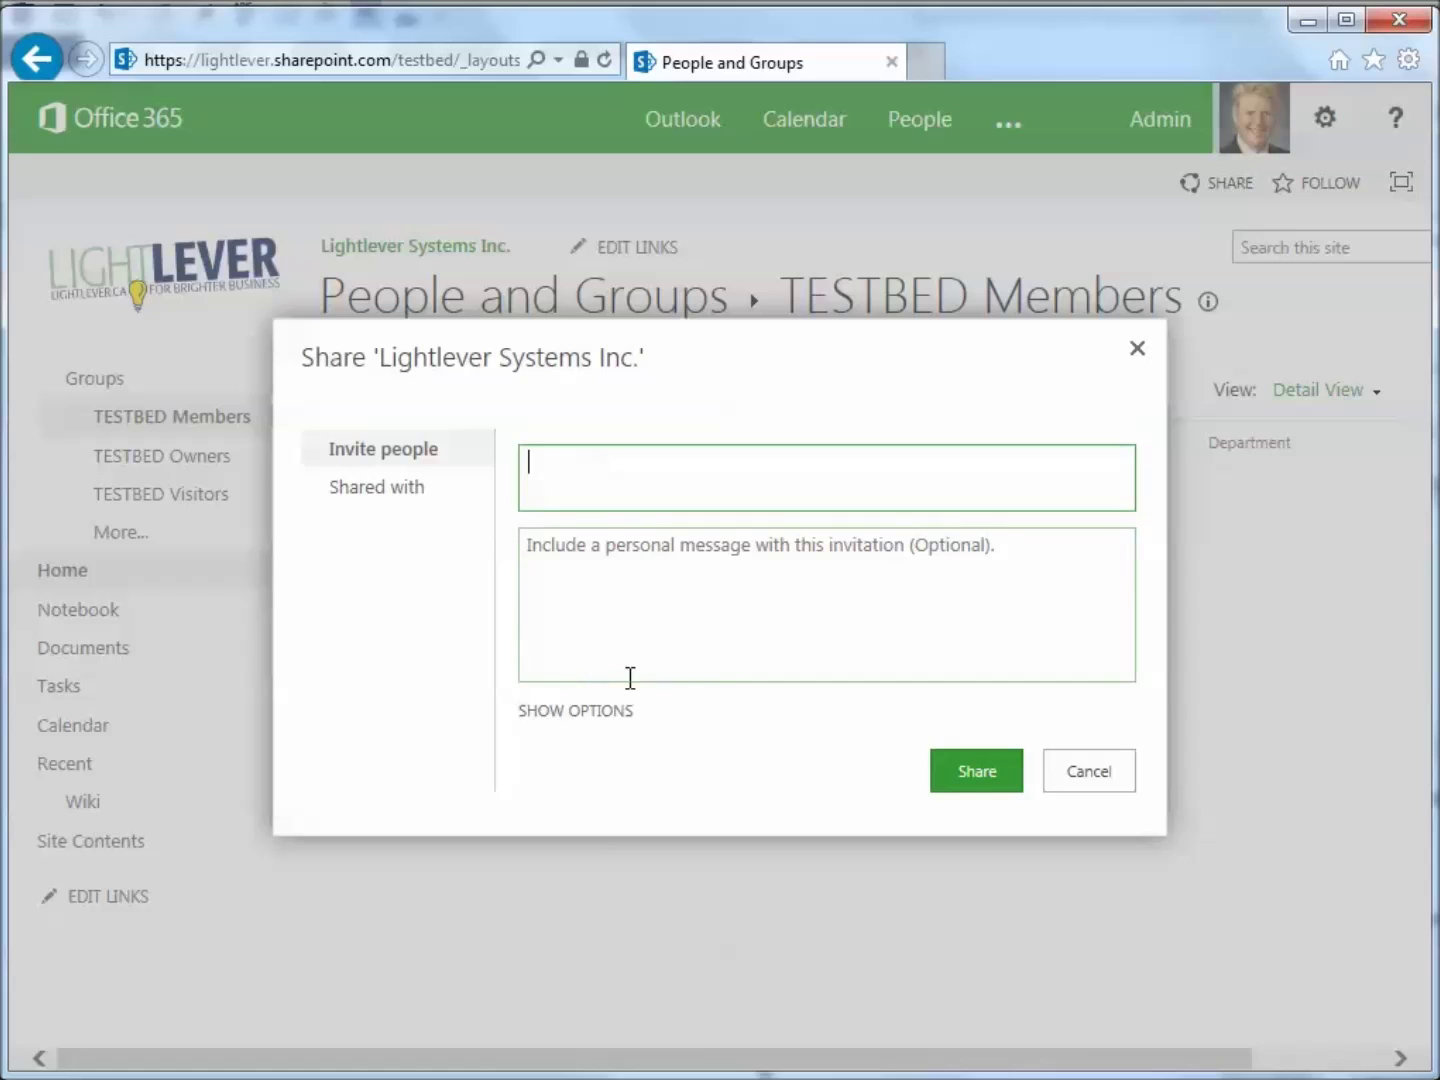
left_click(603, 712)
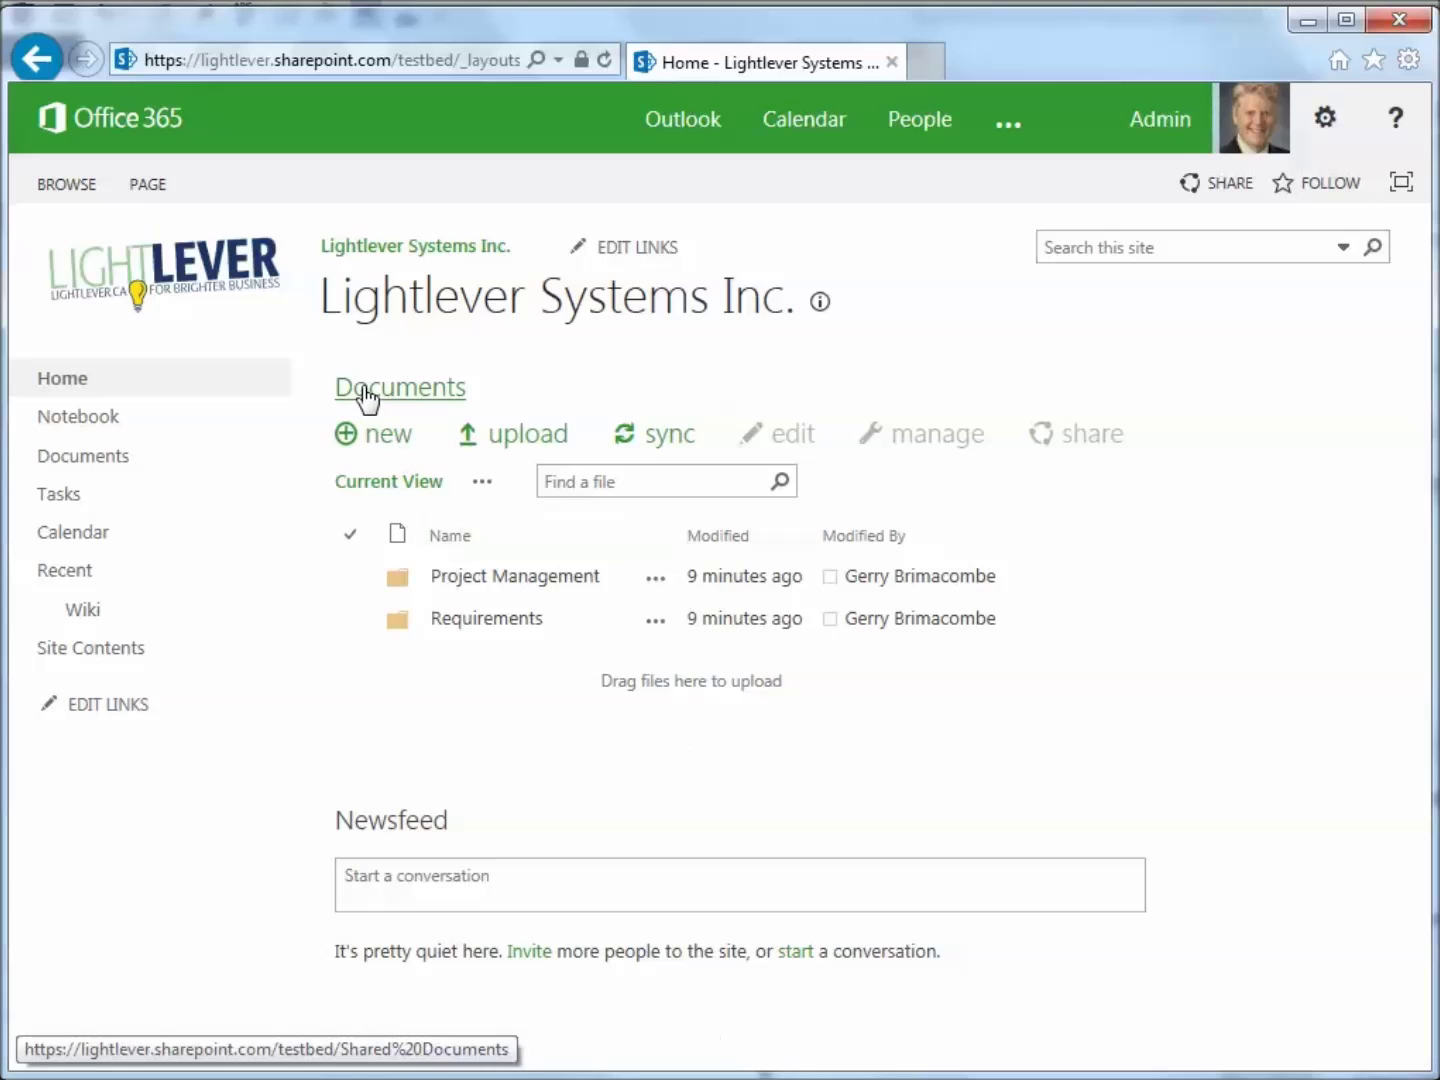
Step: Open the advanced permissions page of the Documents library and check where its permissions are inherited from
left_click(432, 393)
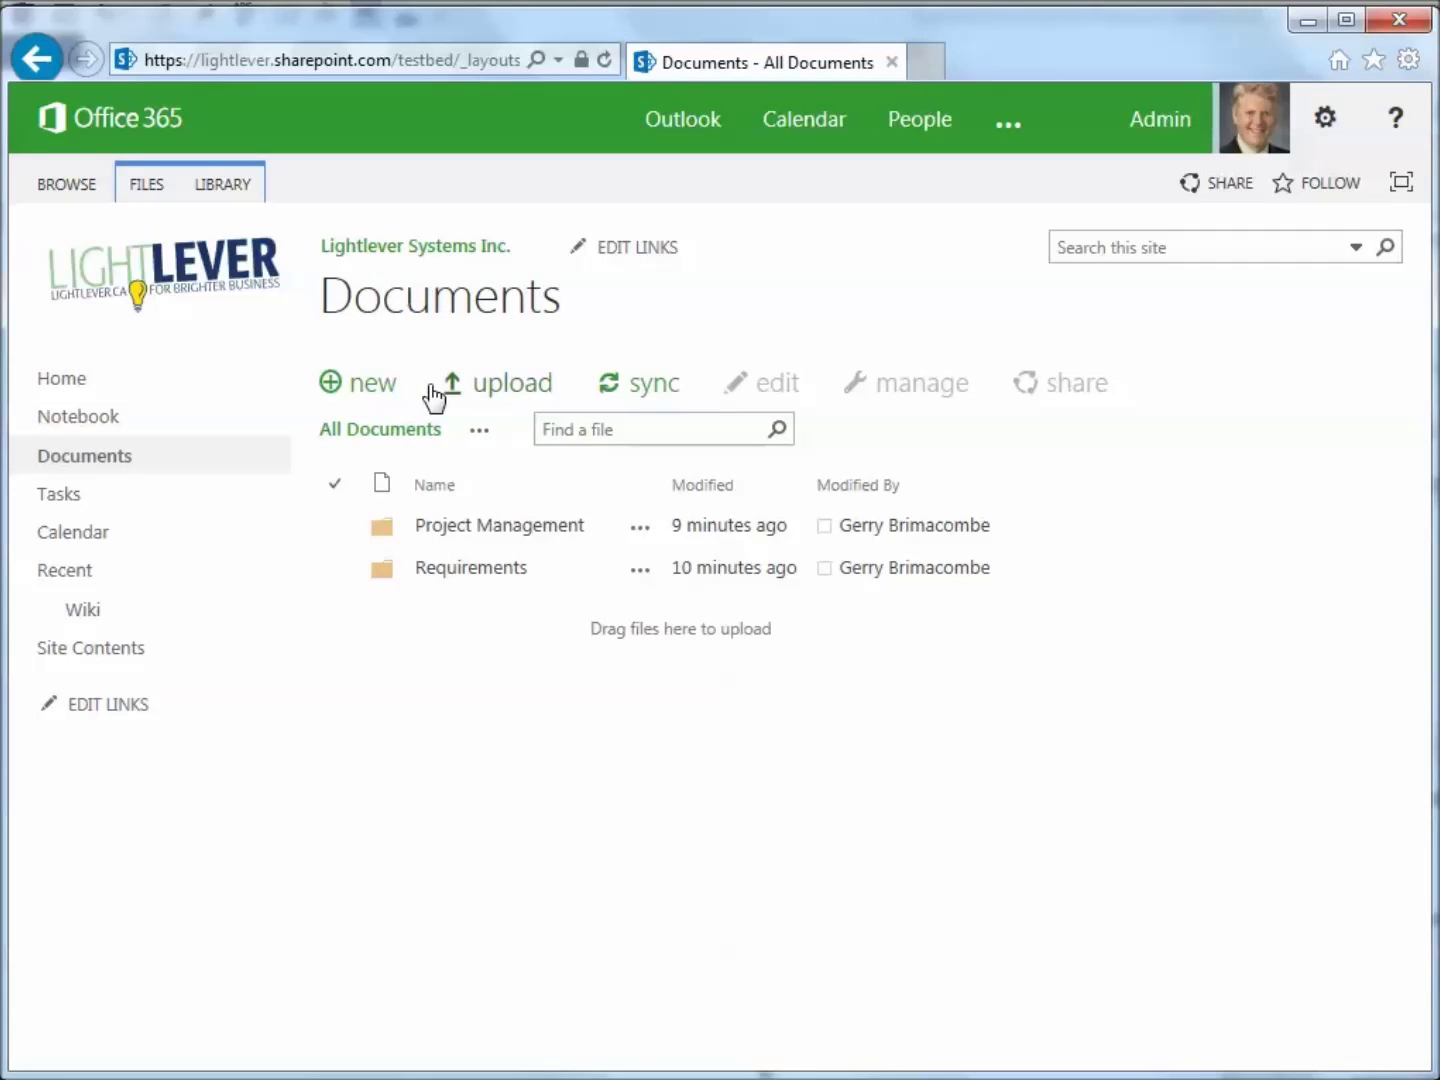
left_click(226, 188)
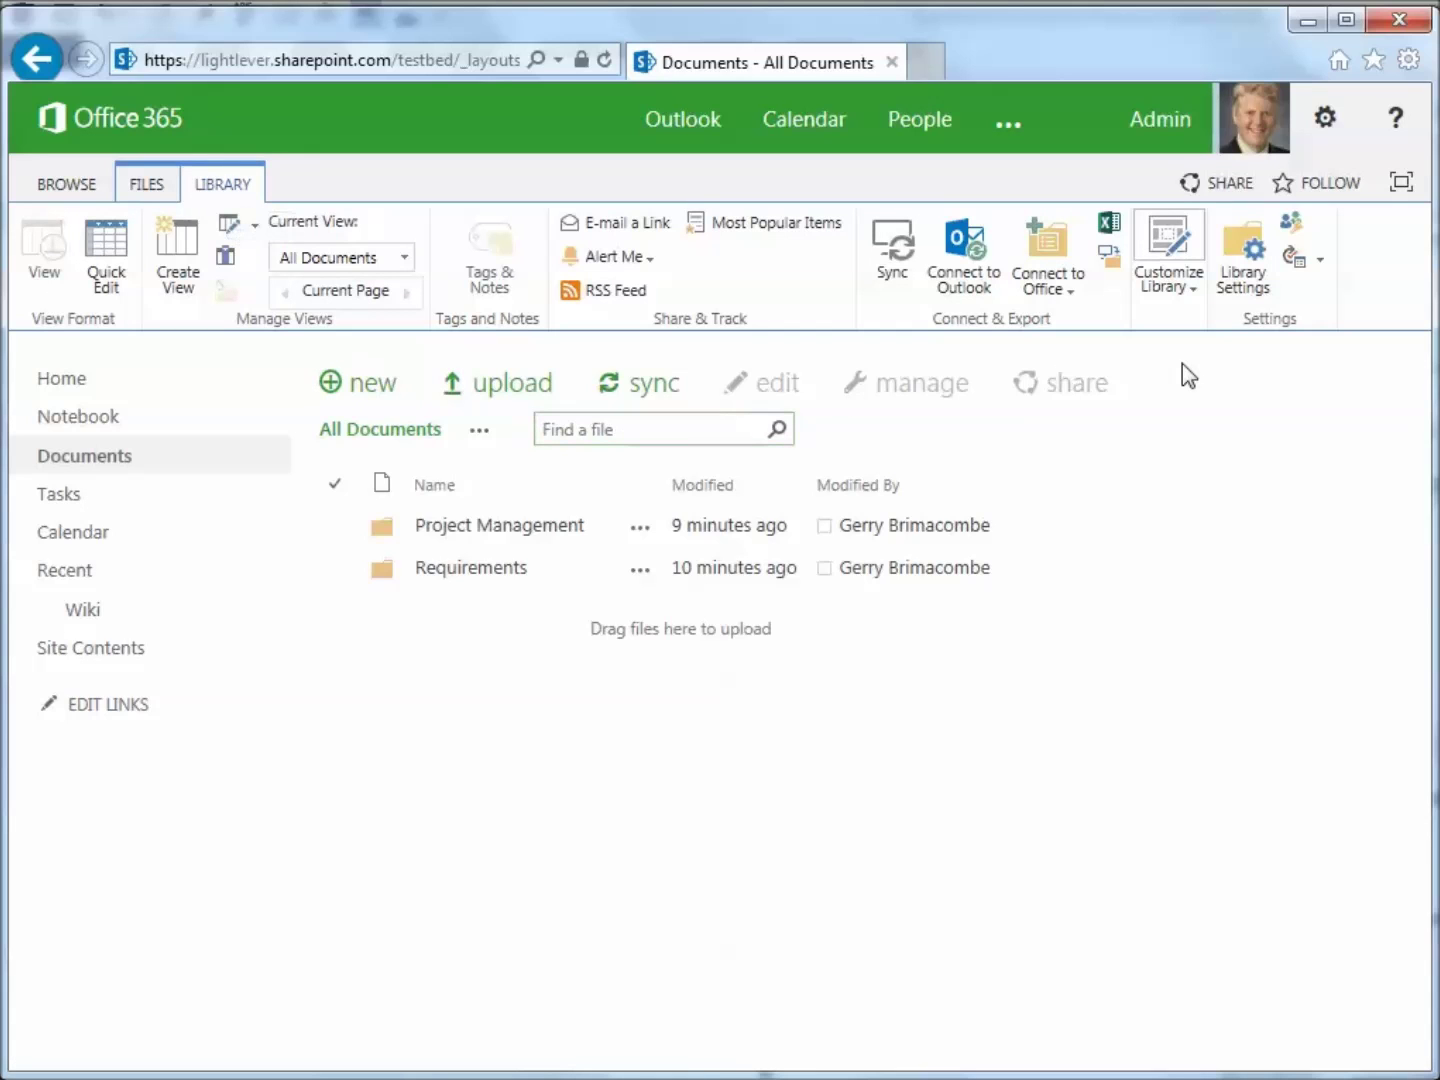
left_click(1296, 222)
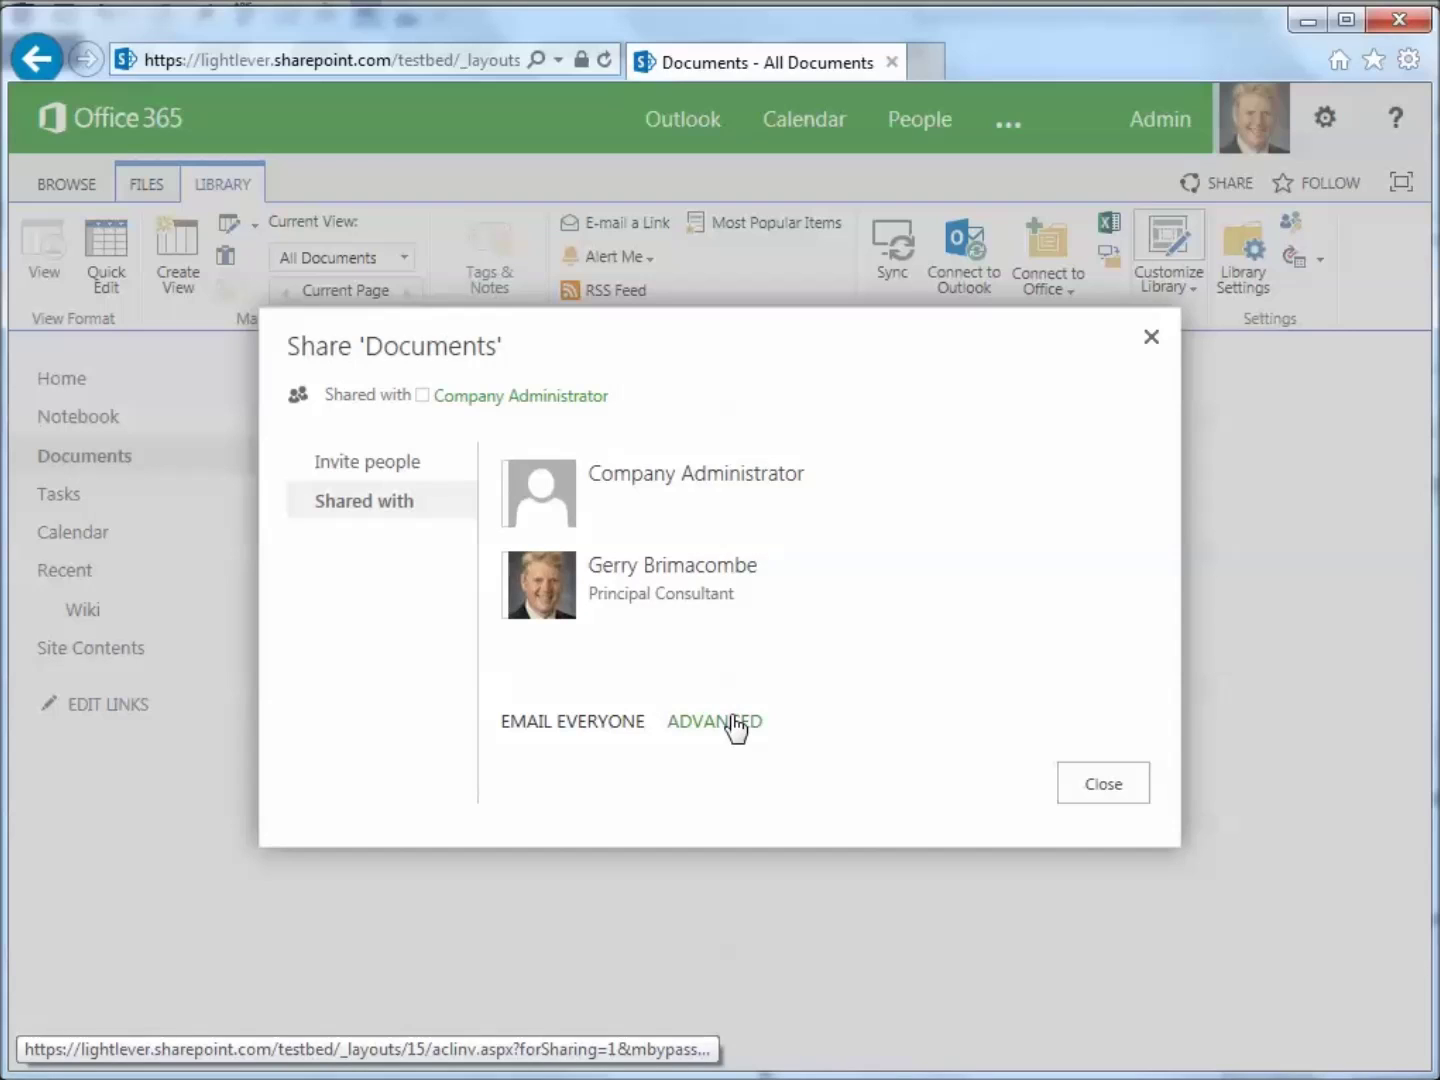
left_click(734, 720)
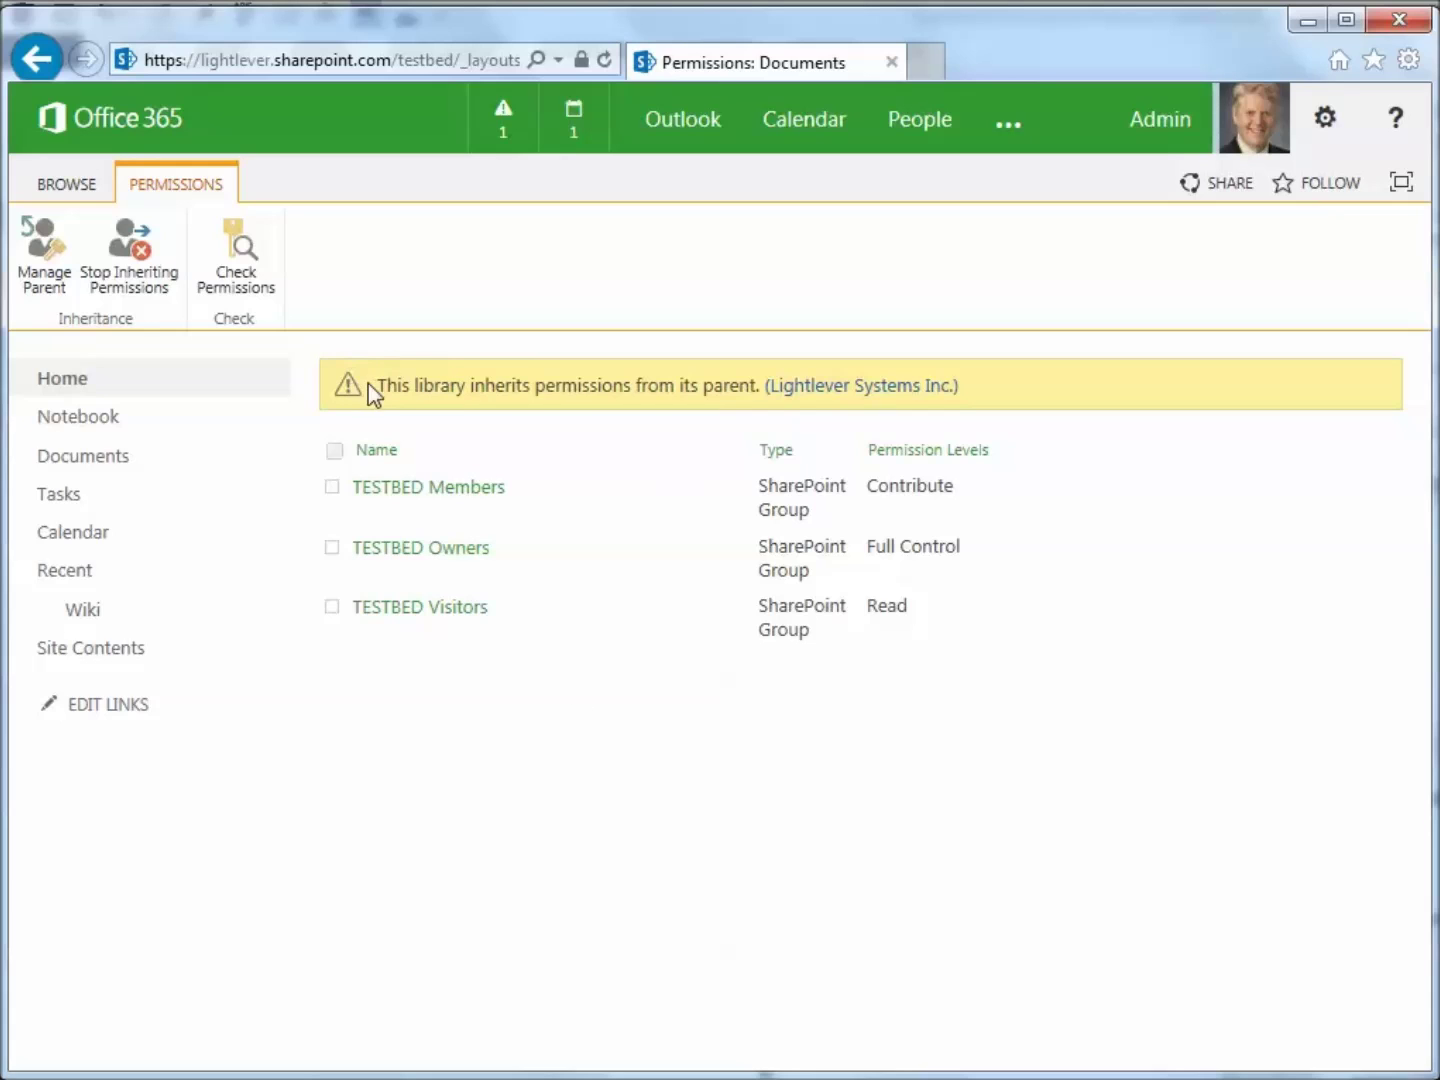
left_click_drag(389, 384, 944, 396)
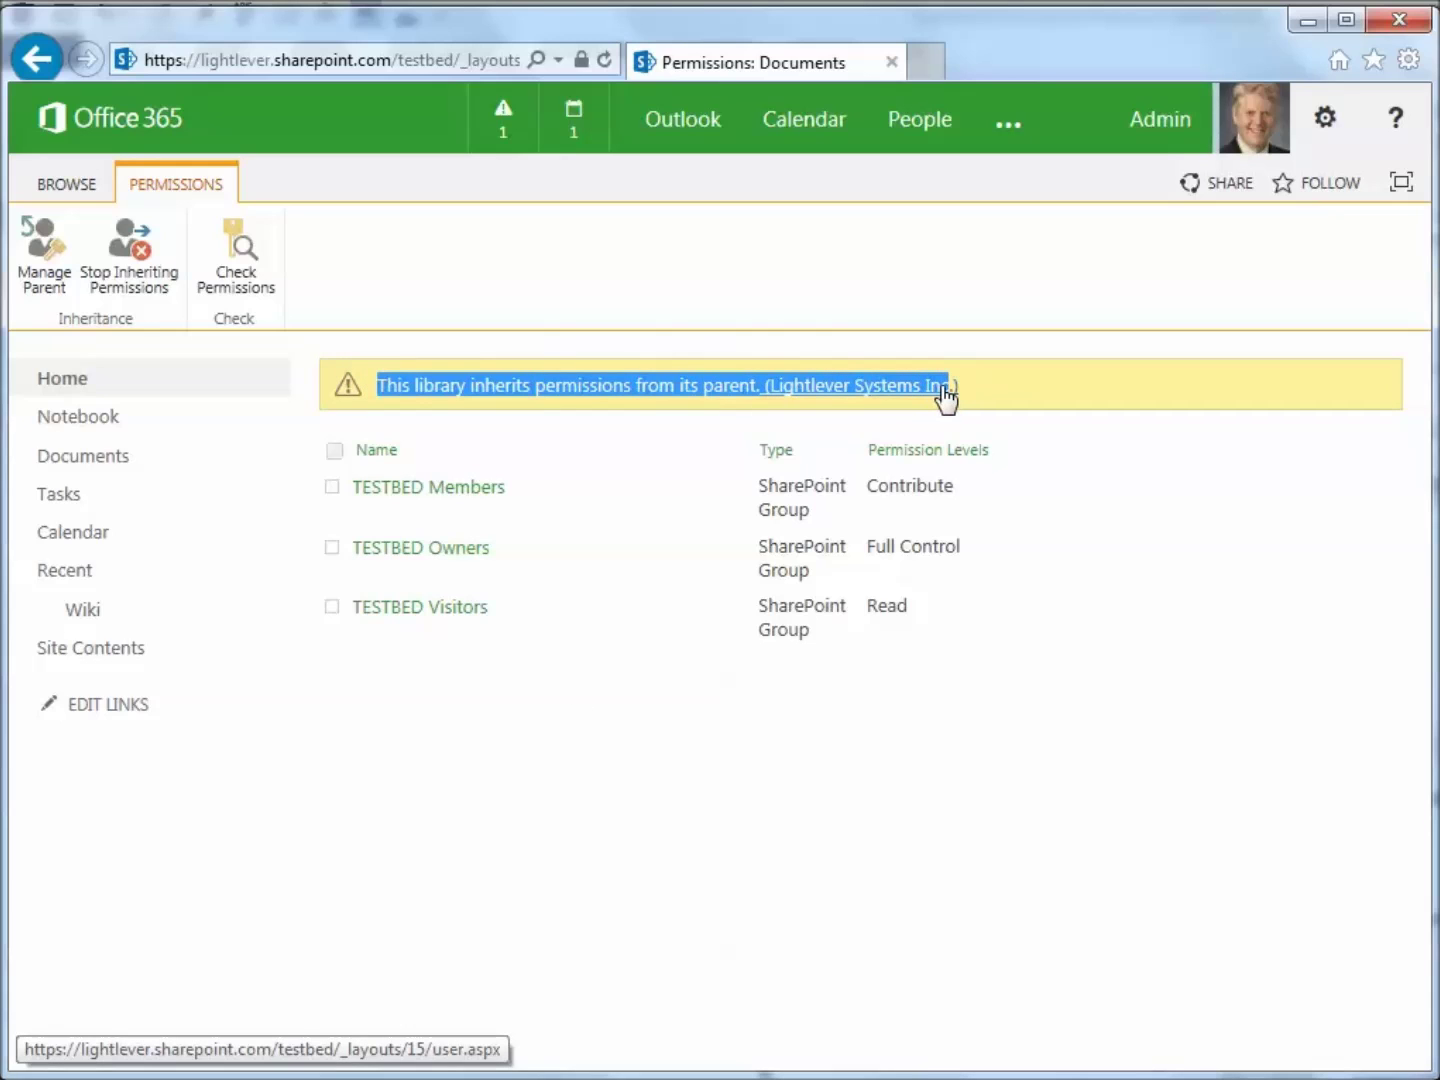
left_click(1110, 715)
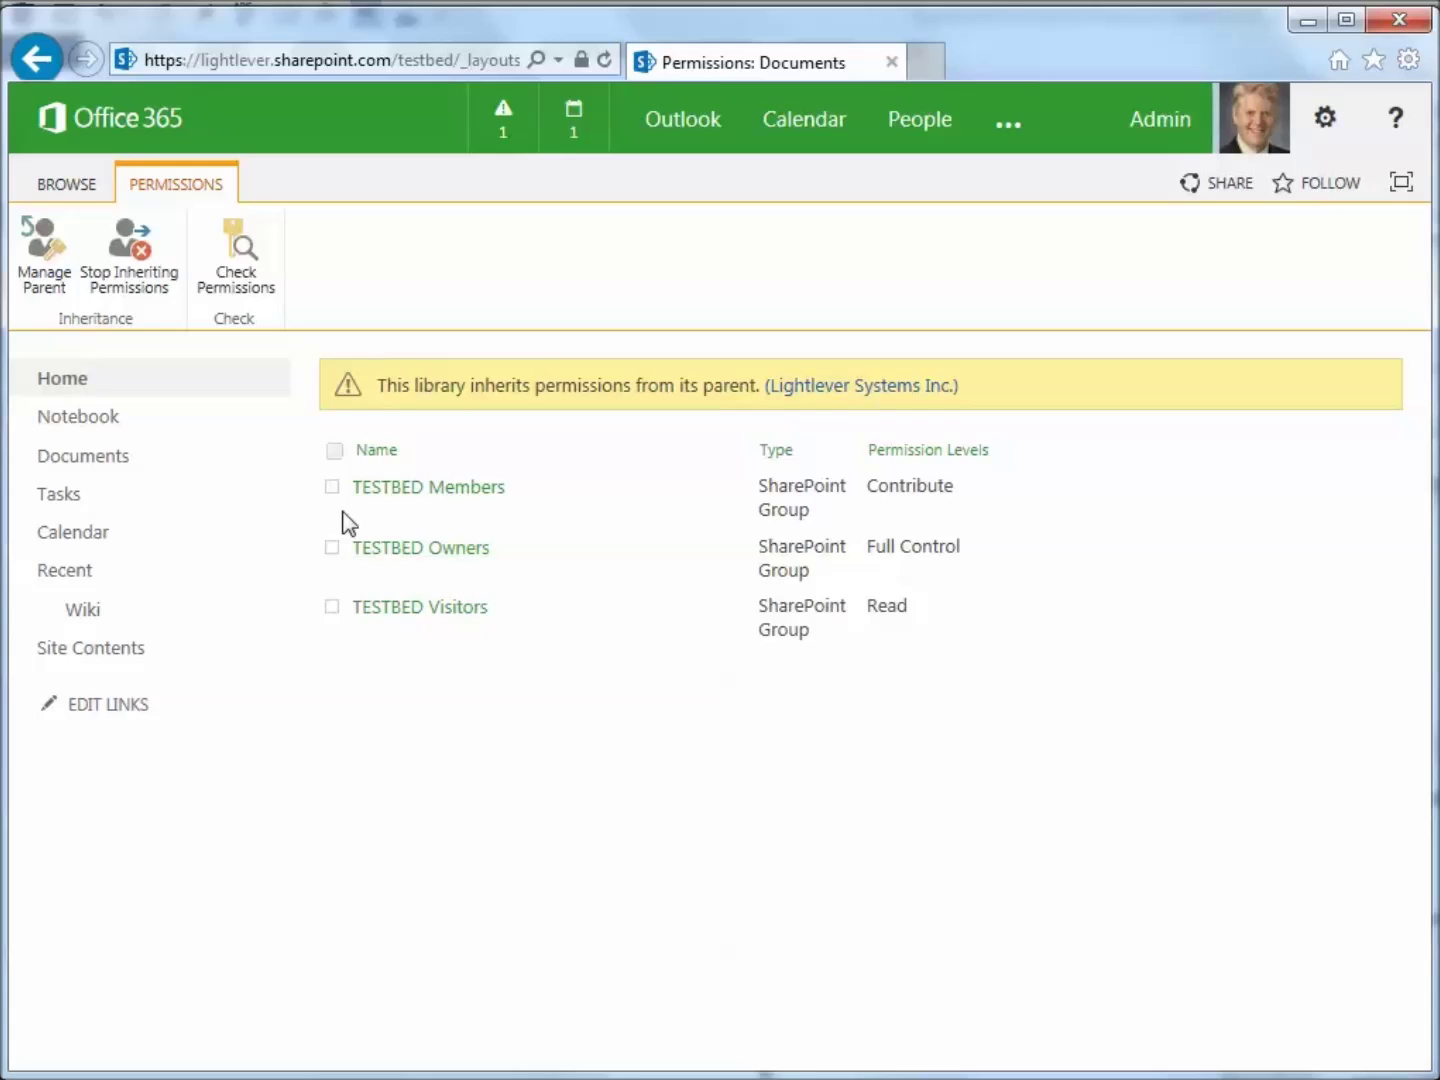
Step: Stop the Documents library from inheriting permissions so that it has its own unique permissions
left_click(147, 288)
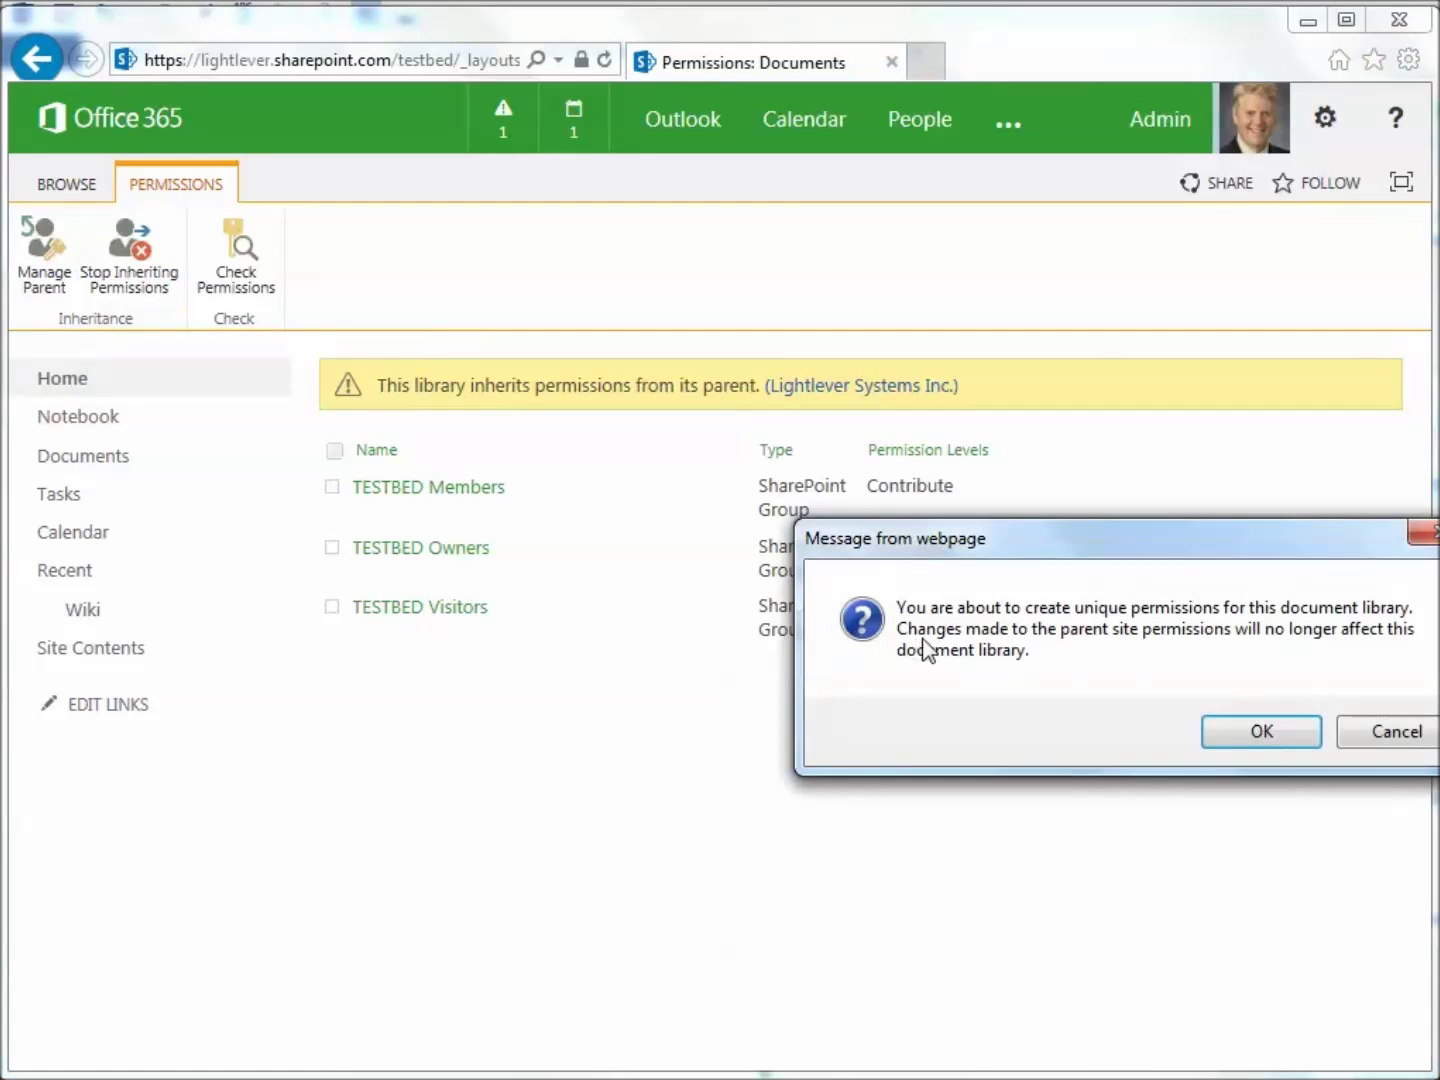
left_click_drag(972, 540, 562, 498)
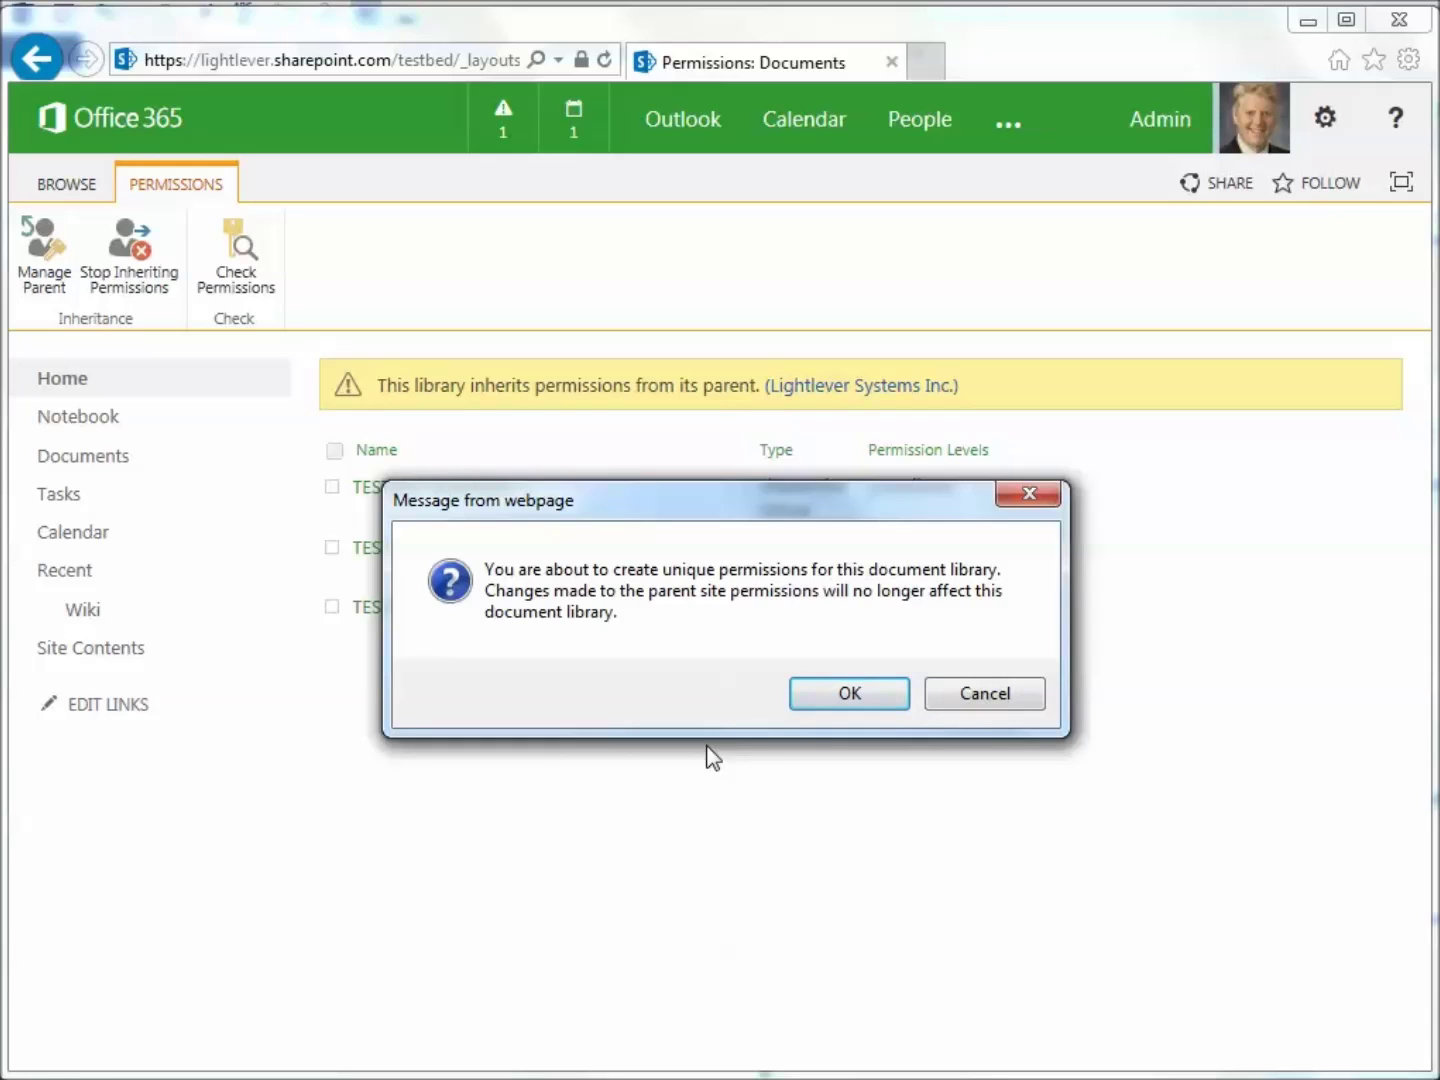
left_click(848, 695)
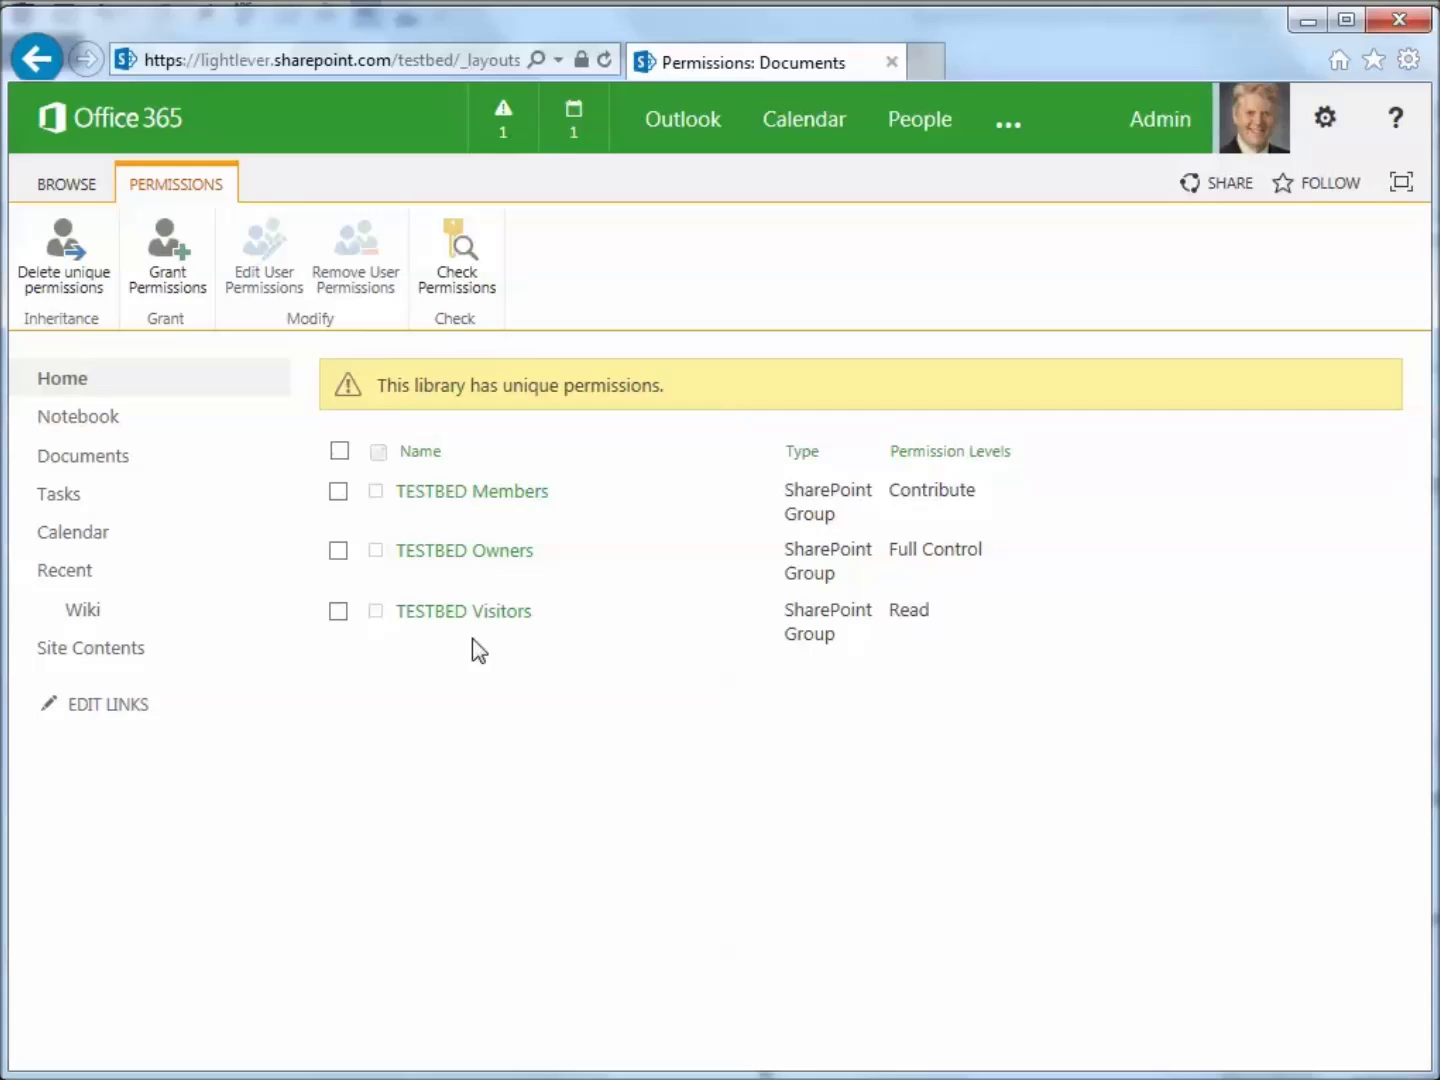
Step: Remove all permissions of the TESTBED Visitors group from the Documents library
left_click(340, 611)
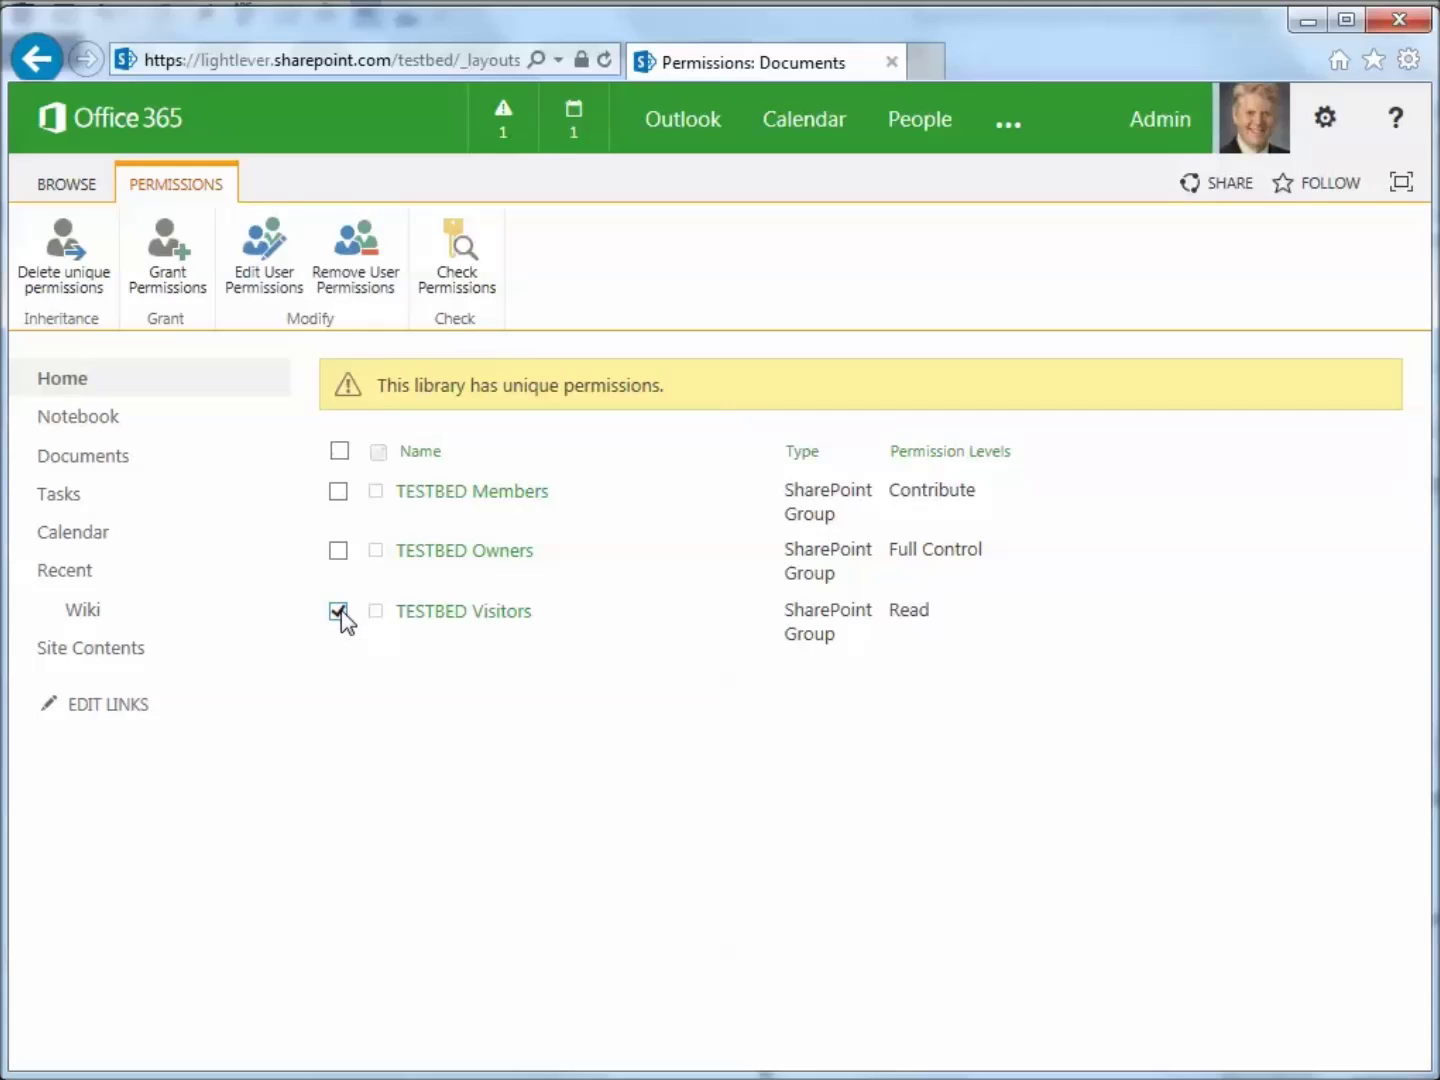
left_click(368, 283)
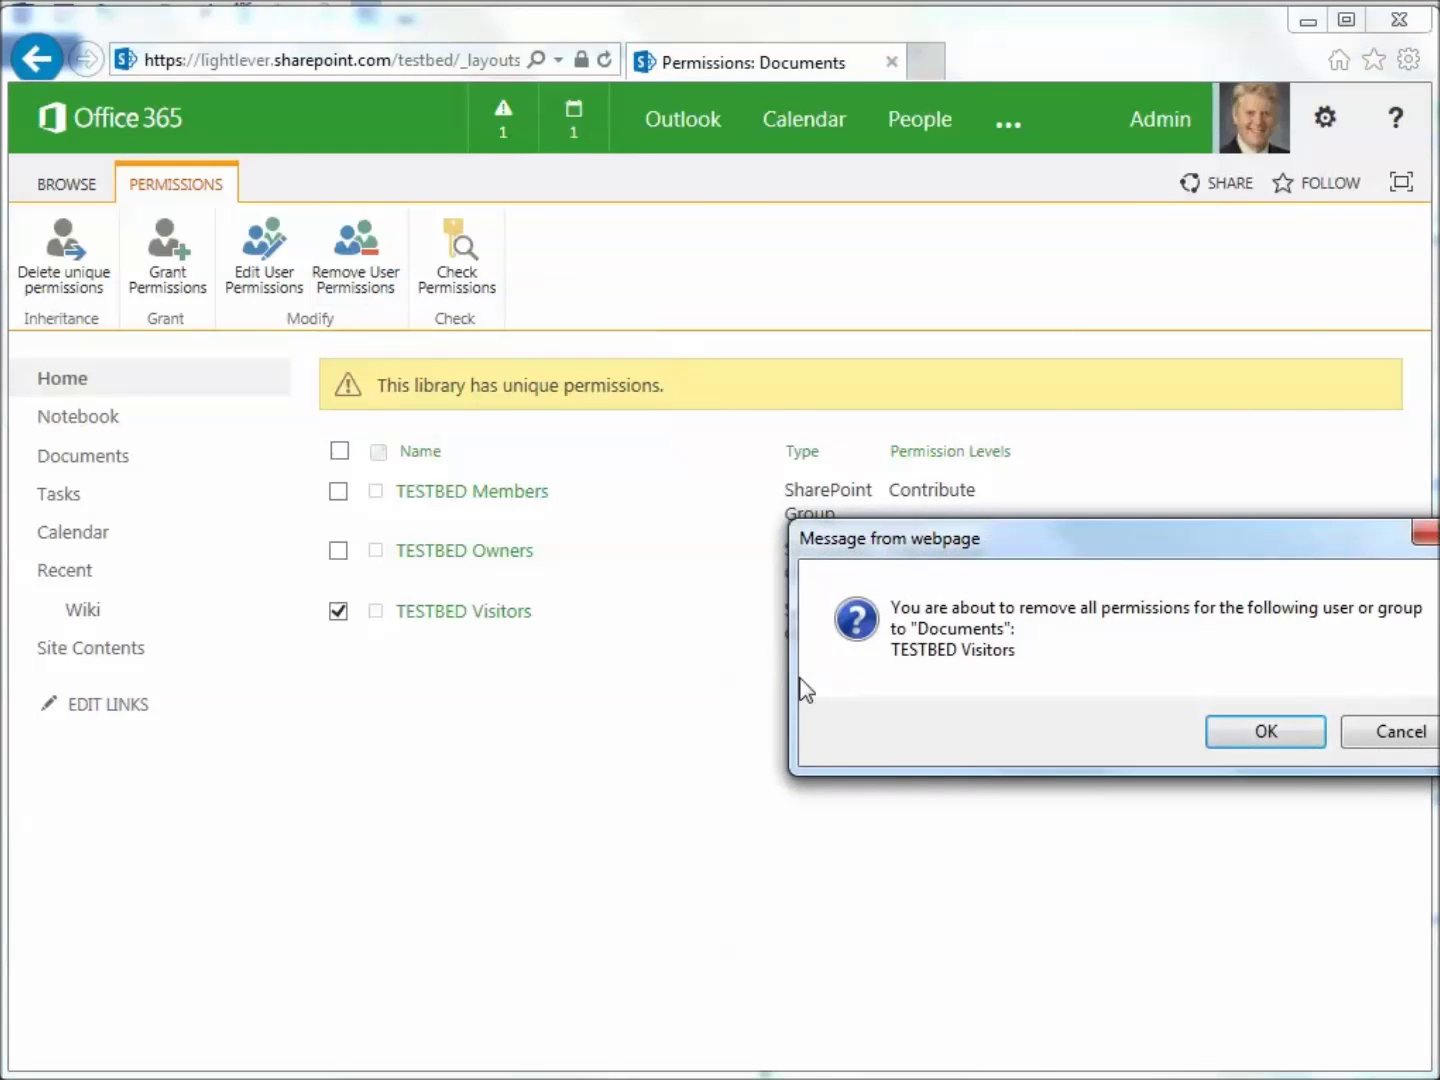
left_click_drag(945, 548, 707, 545)
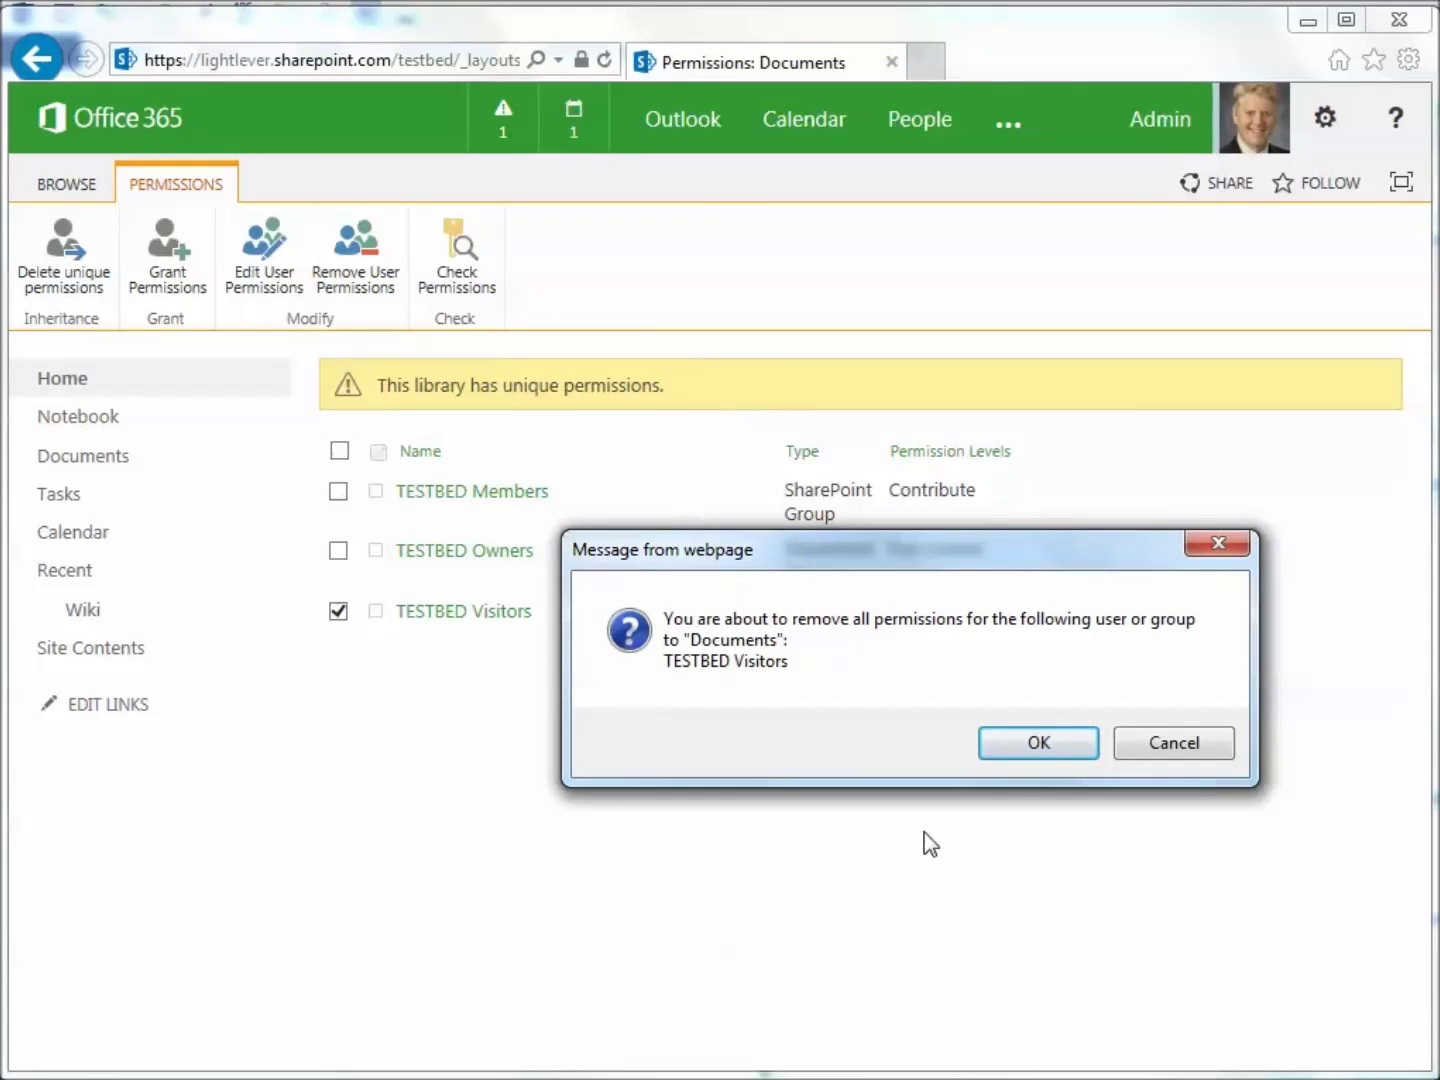
left_click(1039, 743)
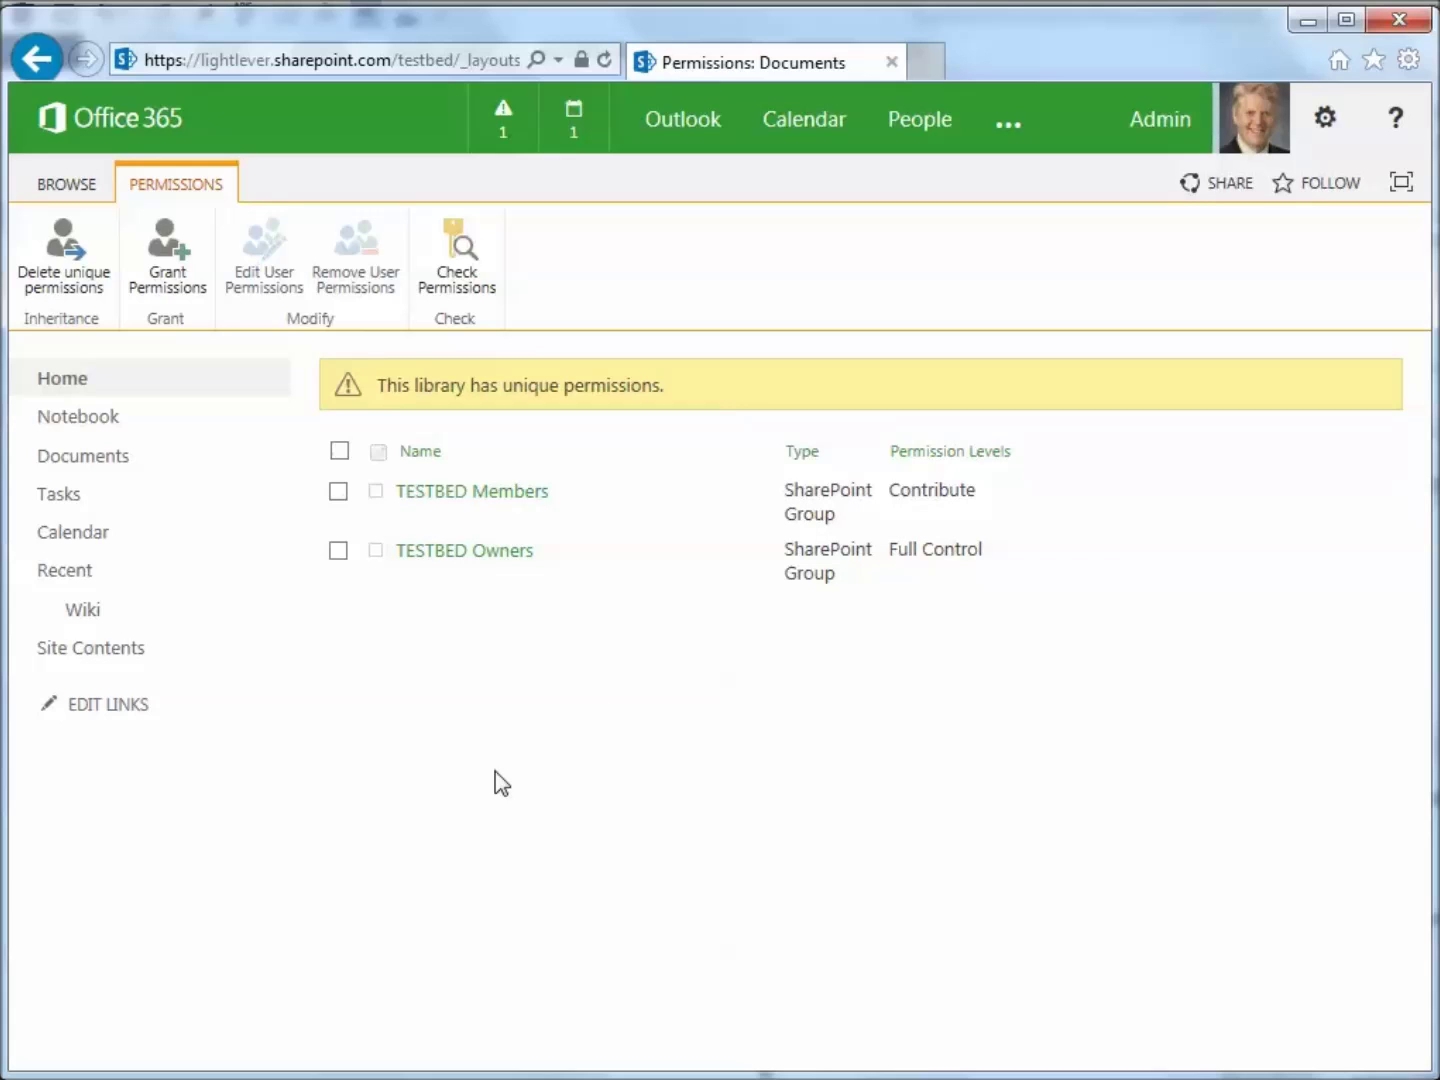
Step: Return to the Documents library and open the advanced permissions page of the Project Management folder
left_click(63, 190)
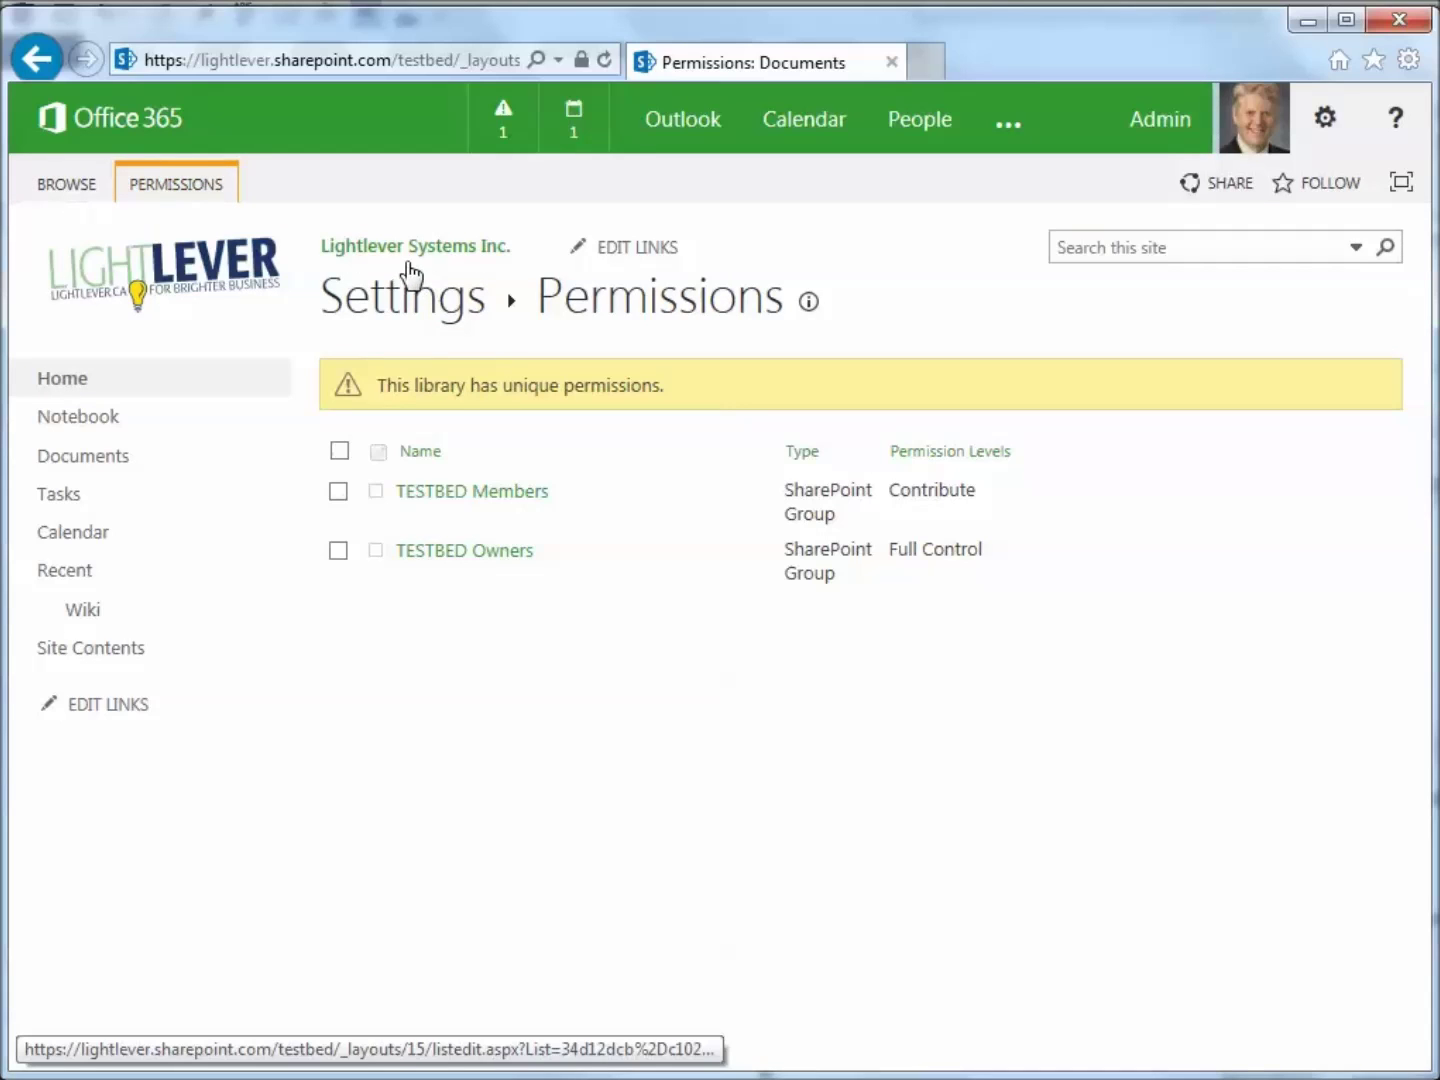
left_click(94, 458)
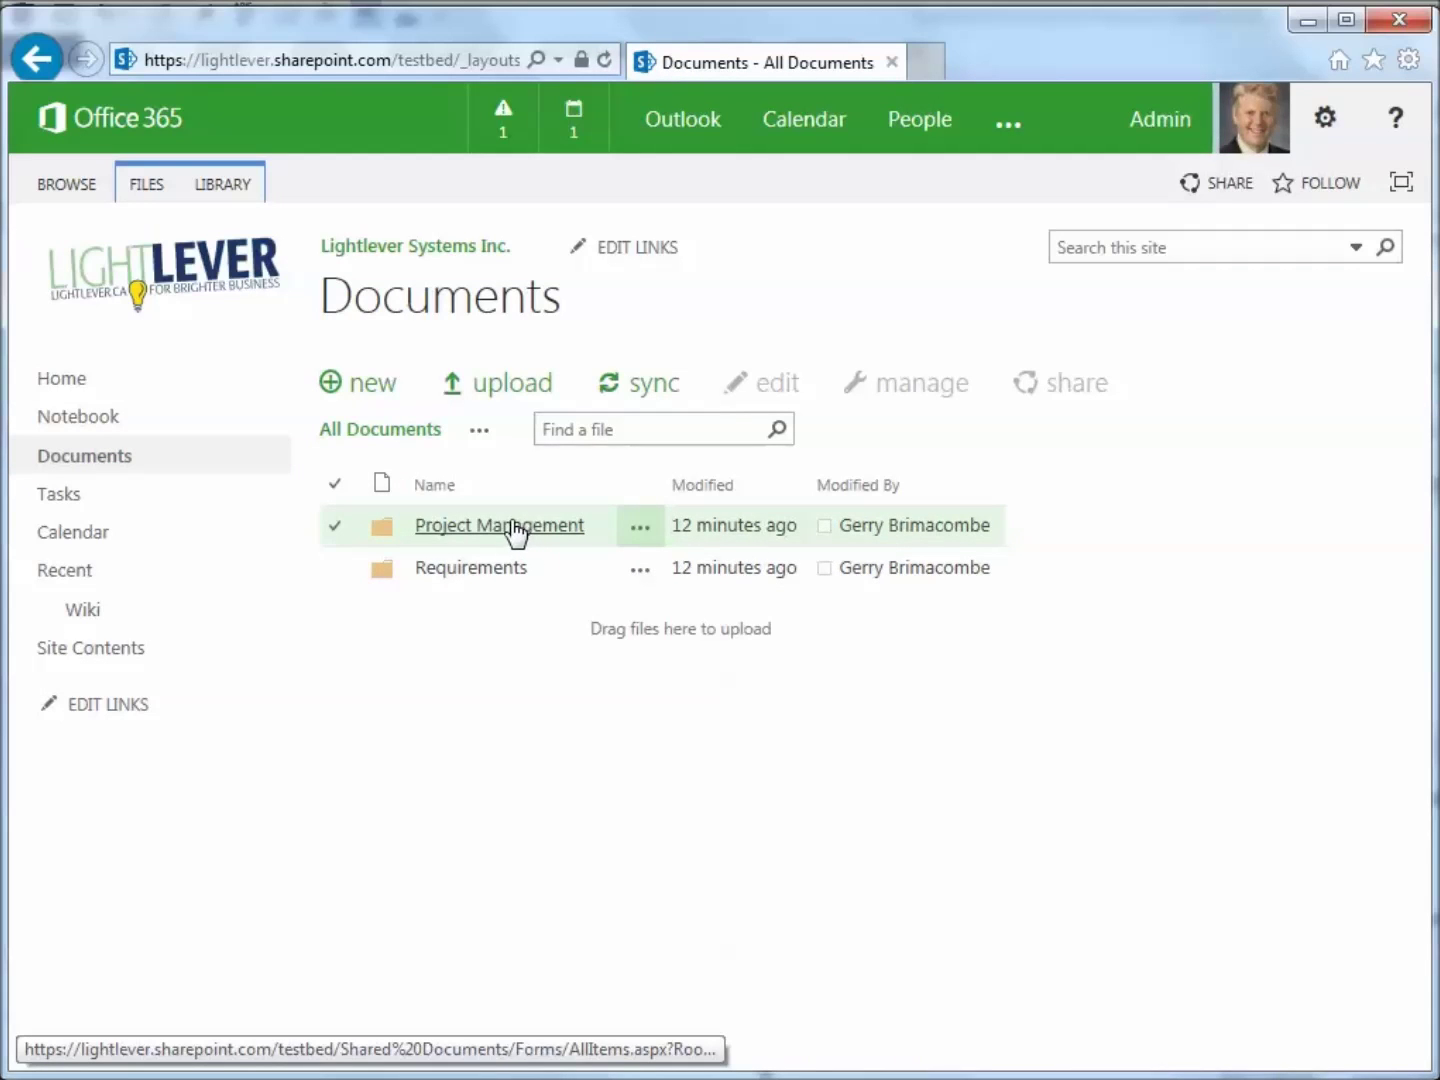
left_click(640, 529)
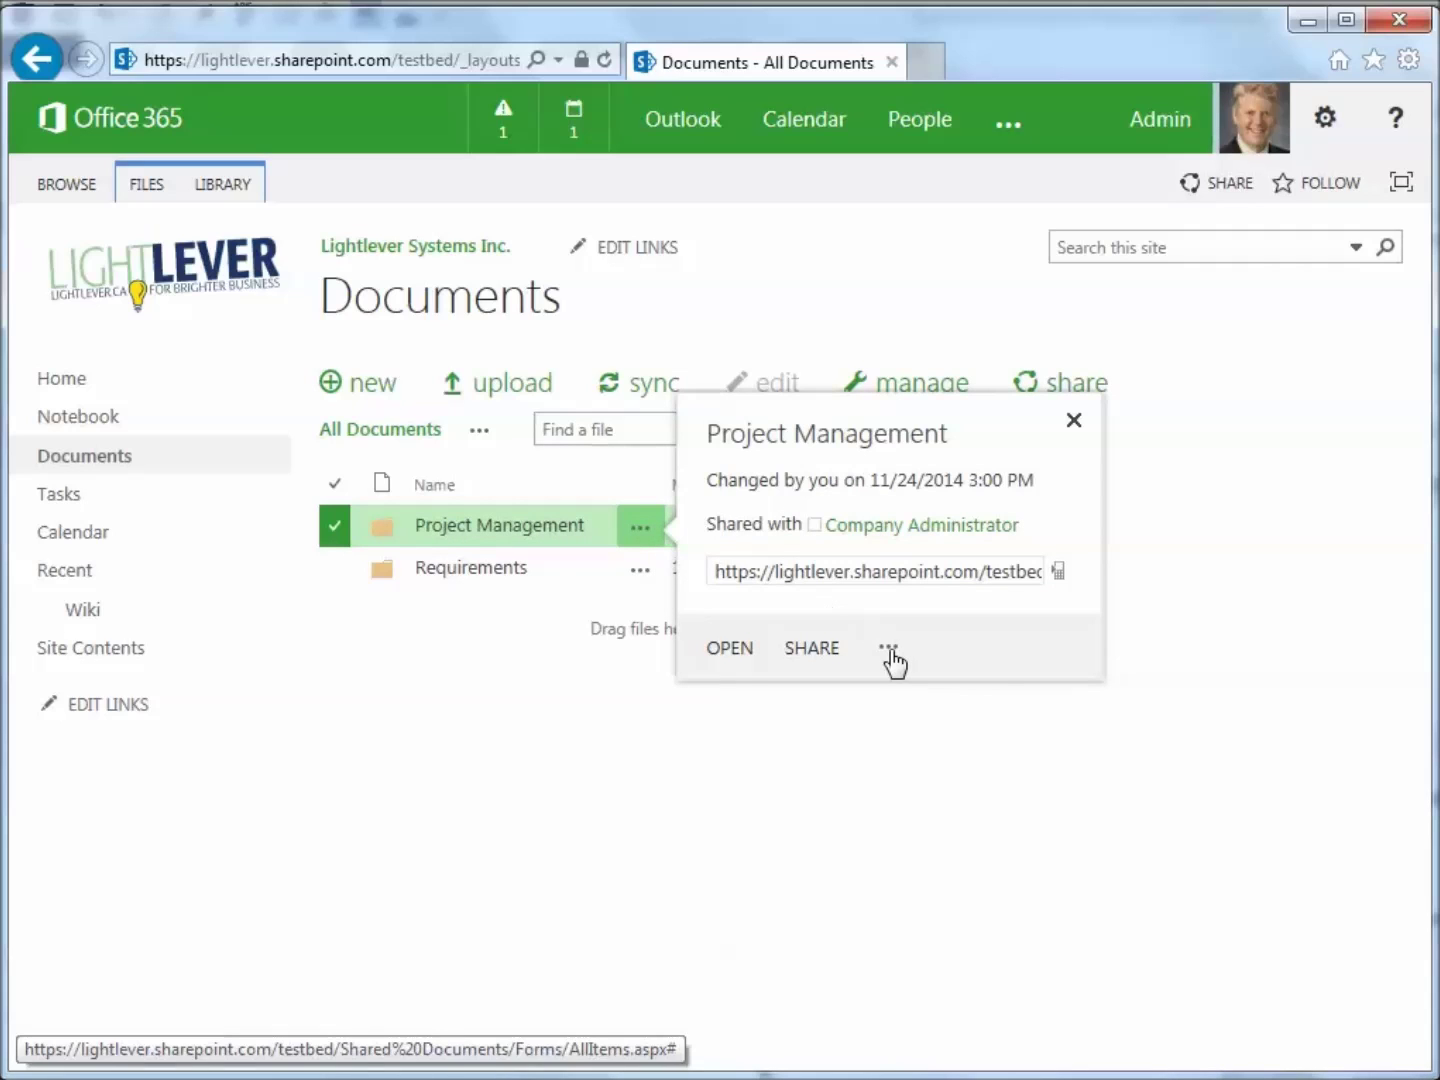
left_click(889, 650)
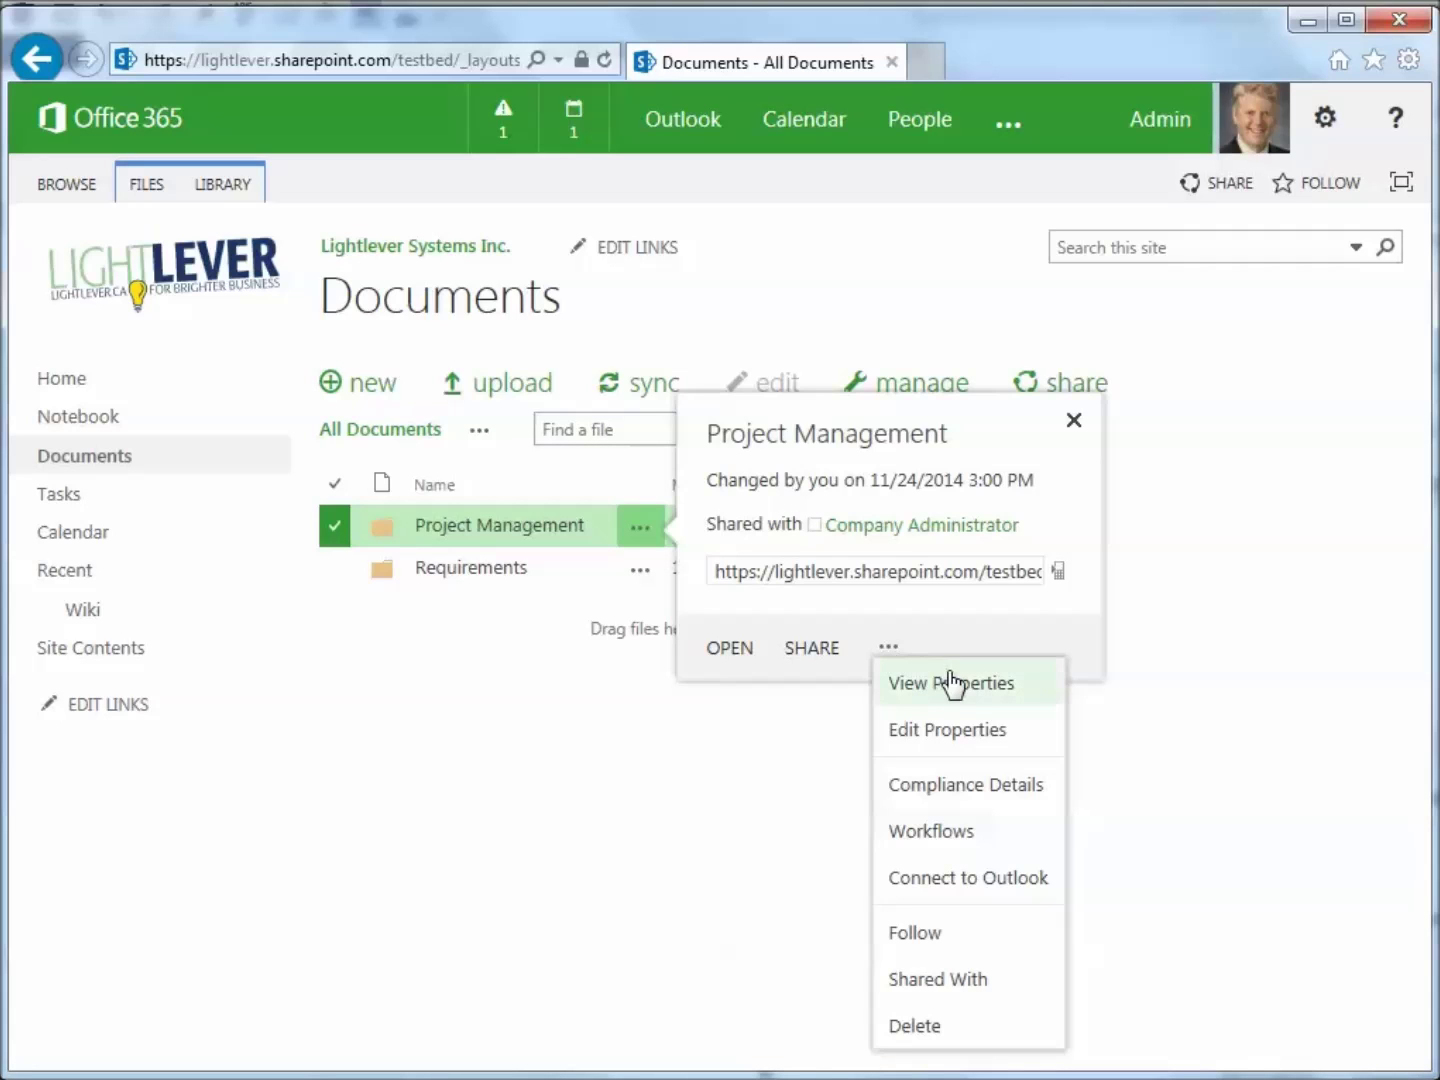
left_click(950, 980)
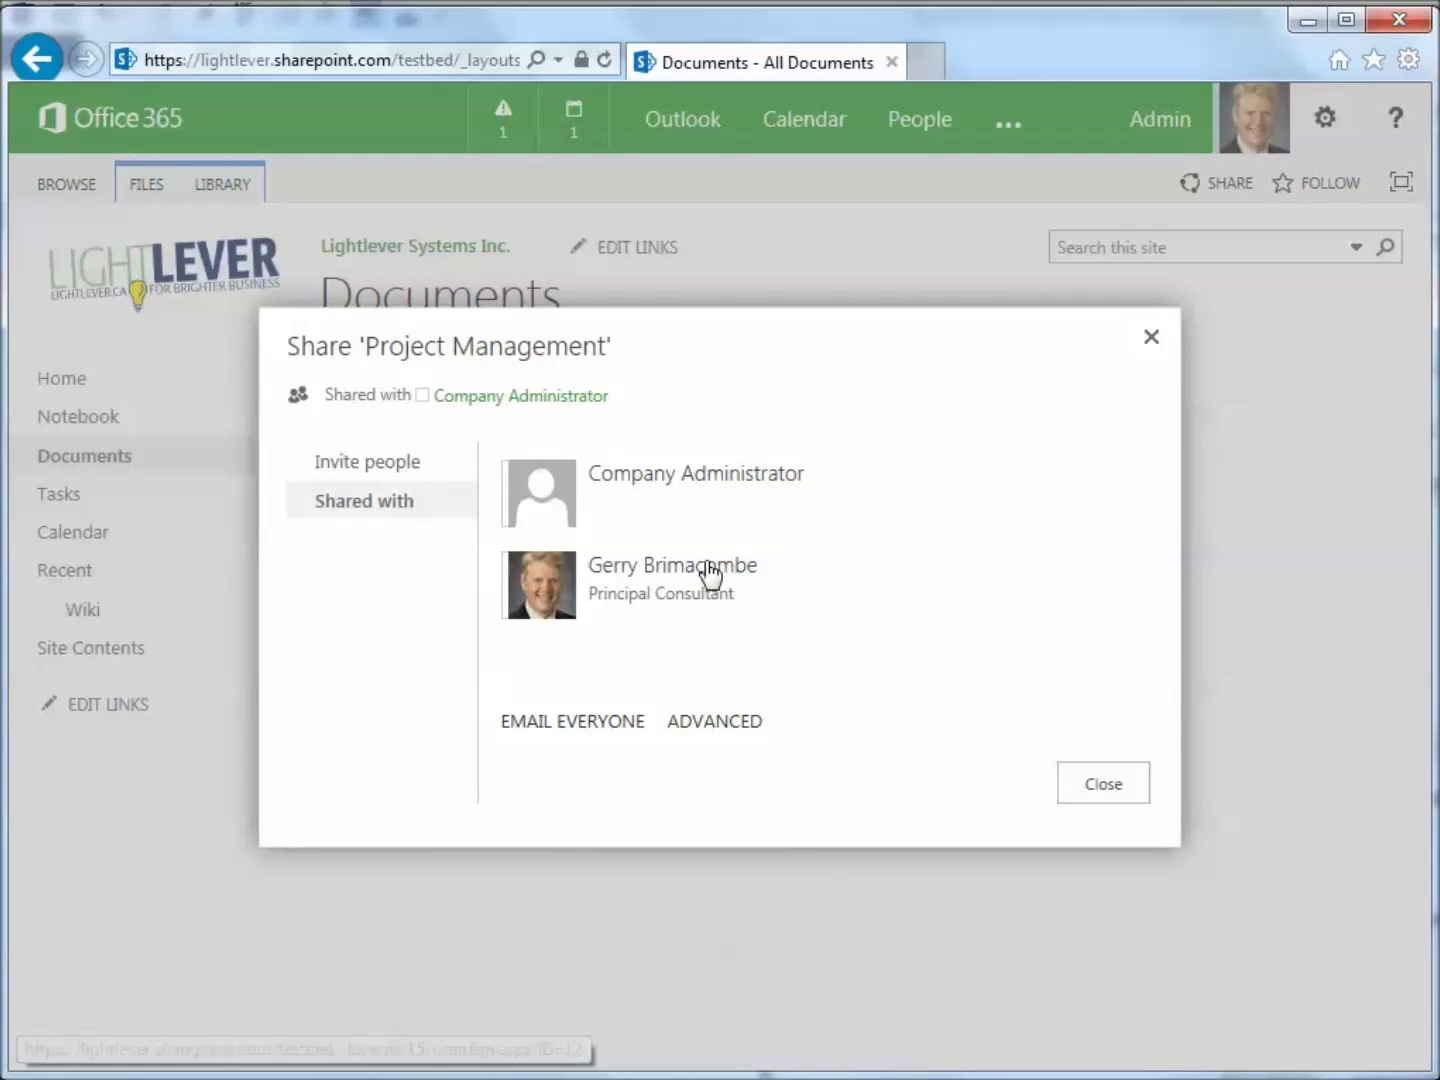
left_click(710, 733)
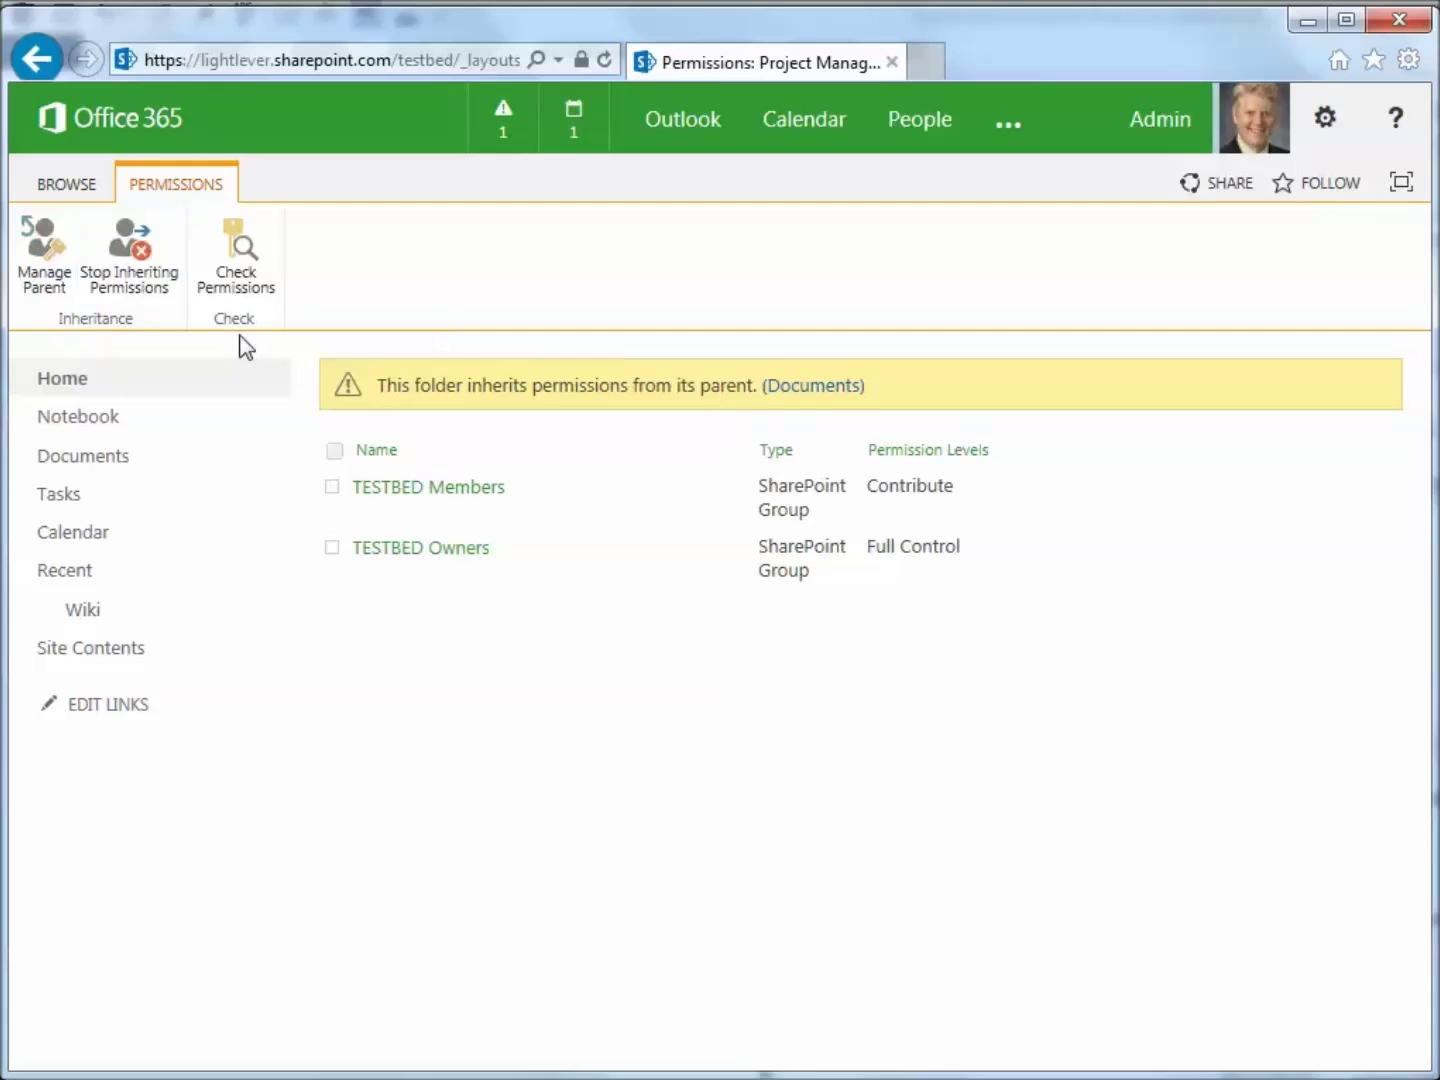
Step: Open the advanced permissions page of the document 'a very important weekly report' in the Project Management folder and check its inheritance
left_click(106, 461)
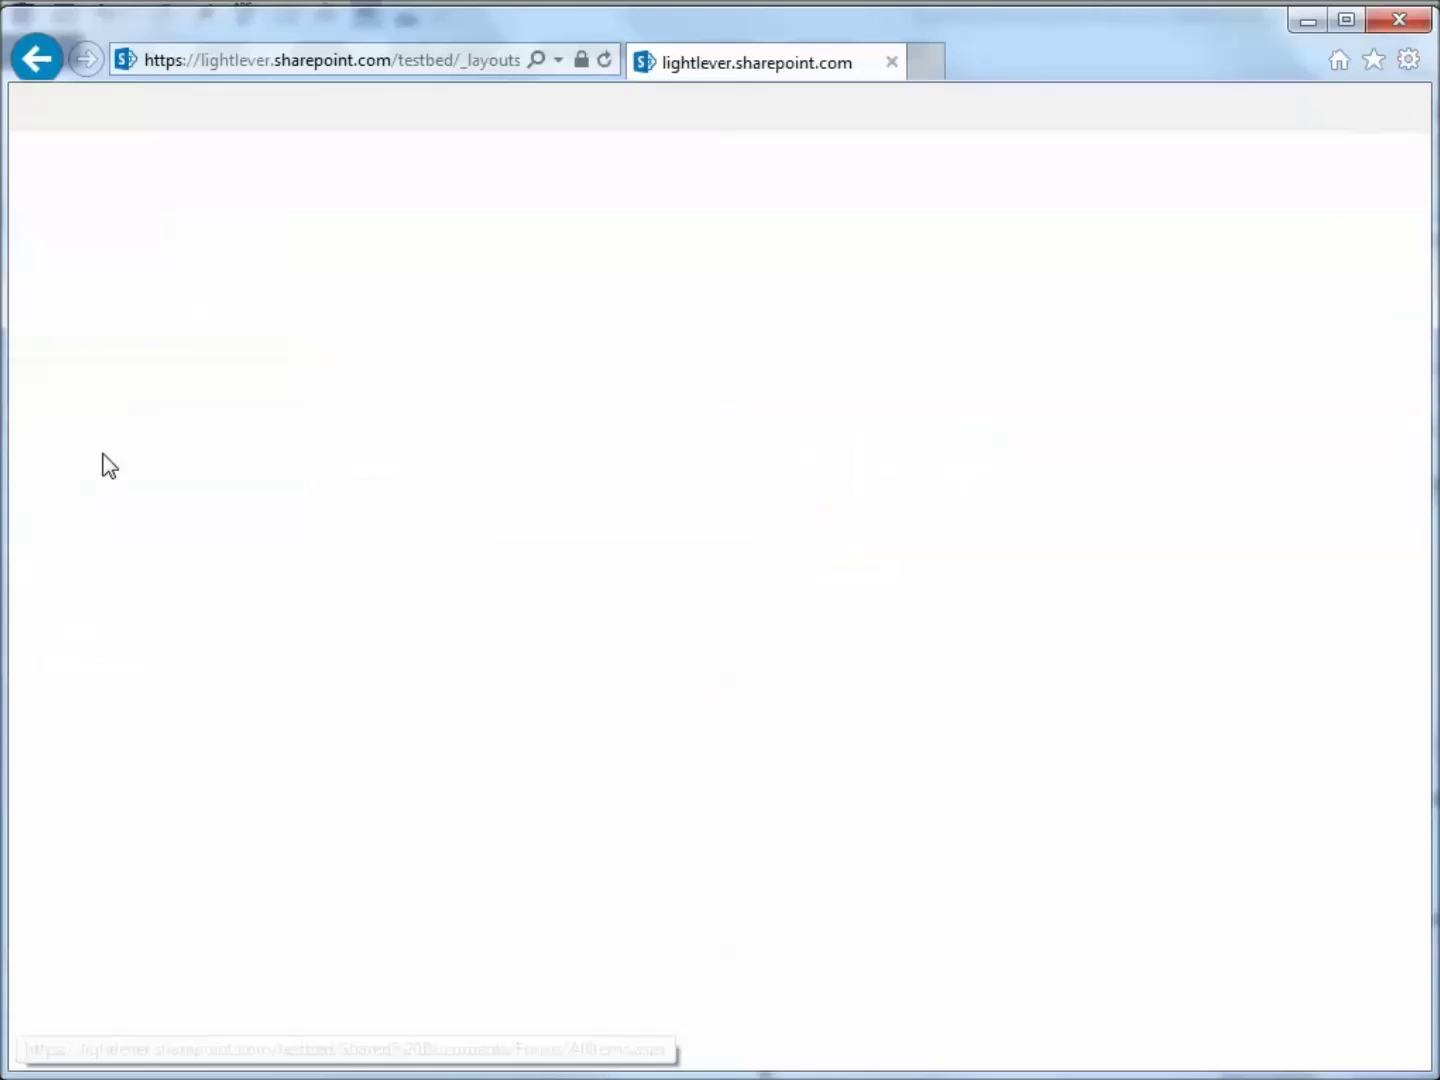
left_click(519, 537)
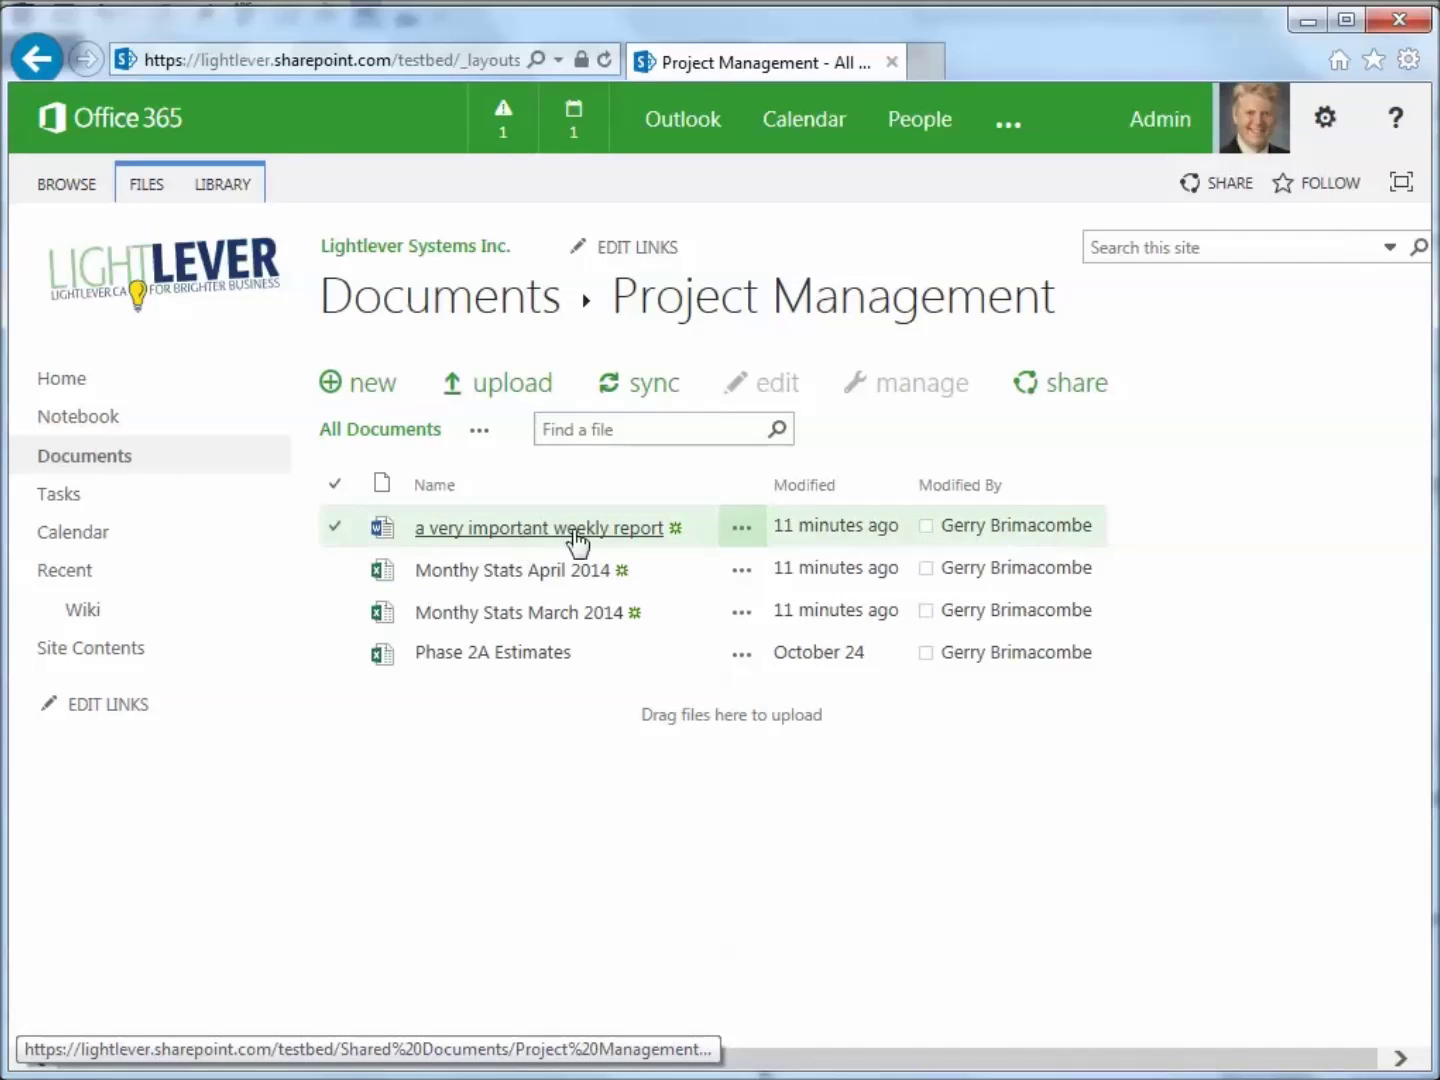
left_click(741, 535)
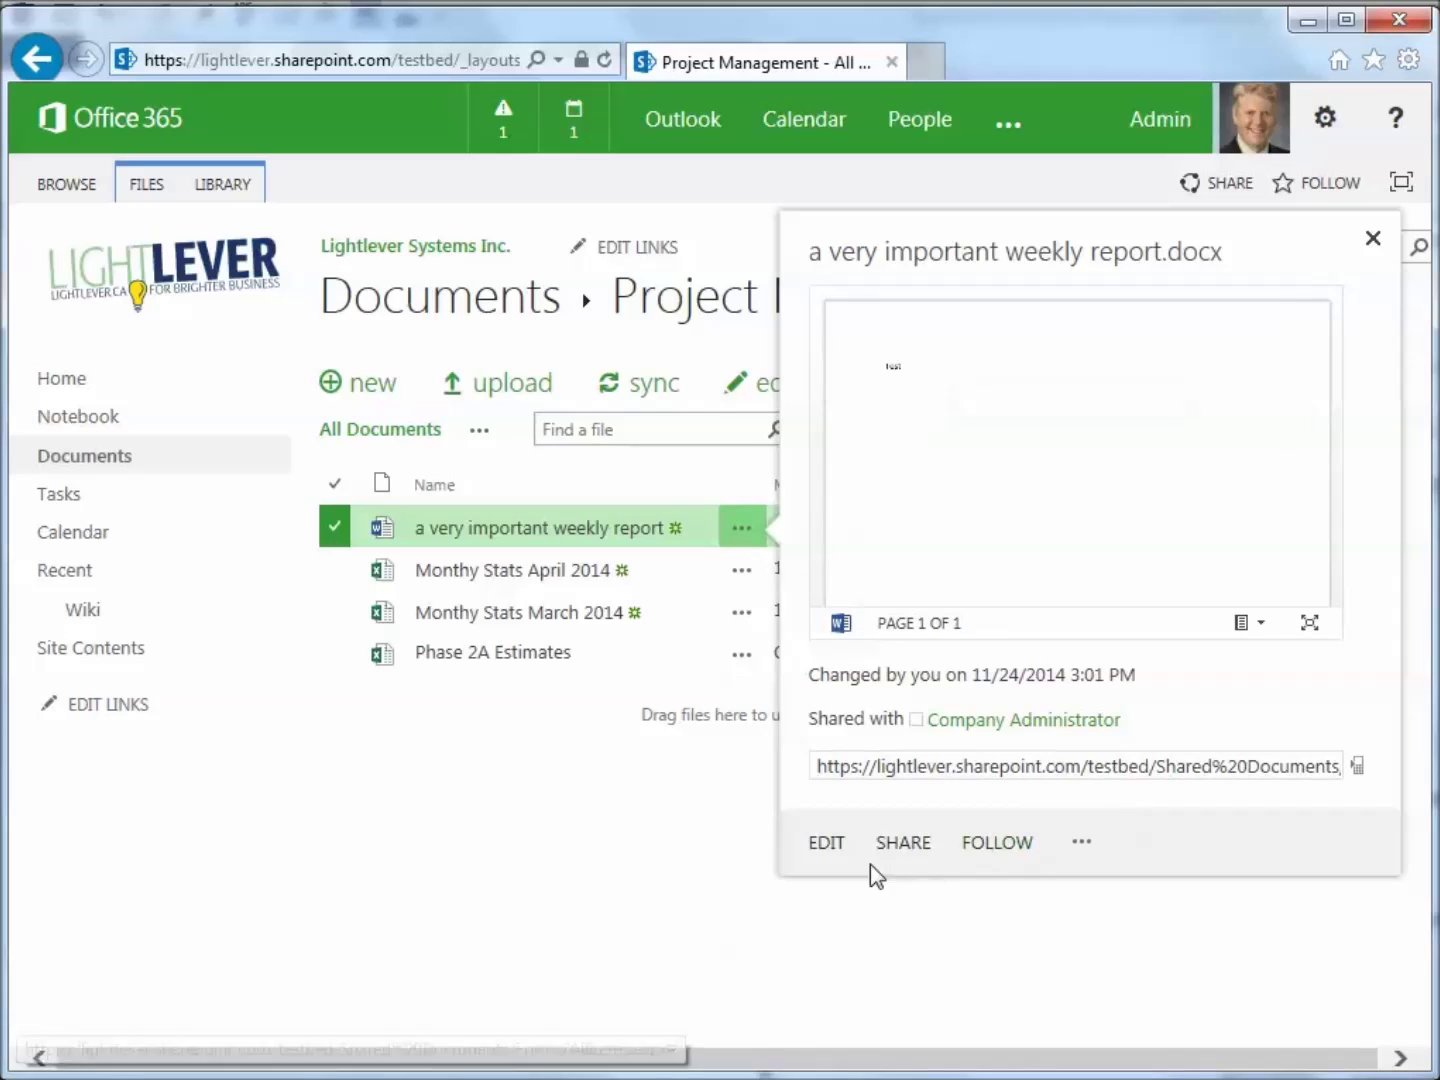
left_click(908, 845)
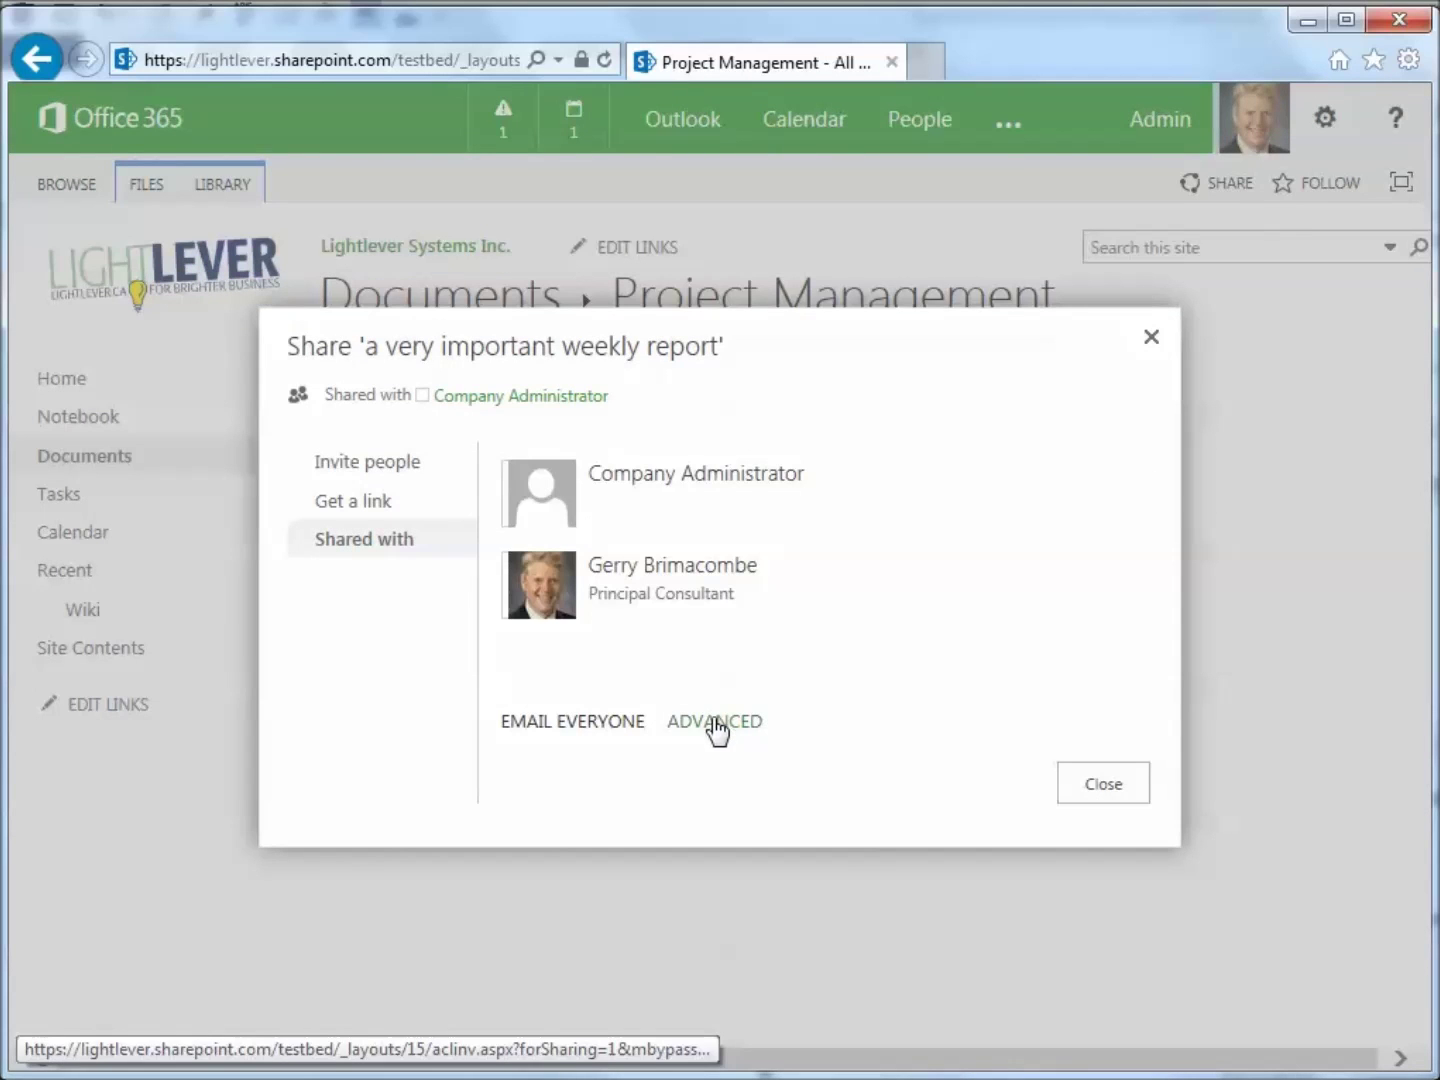
left_click(714, 722)
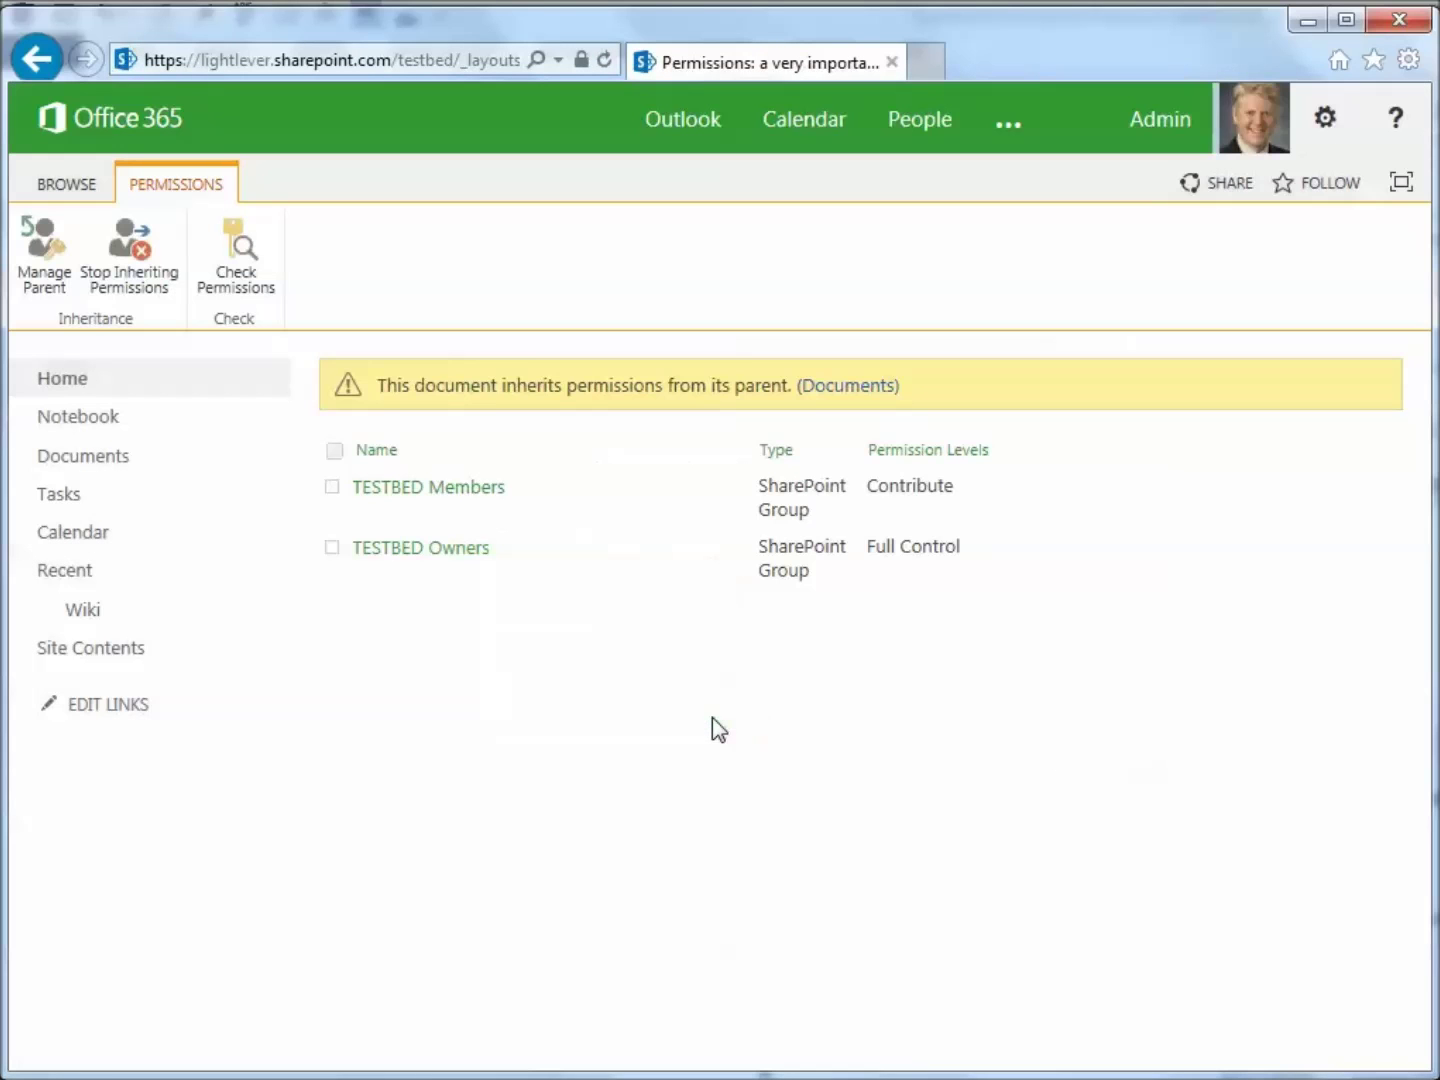
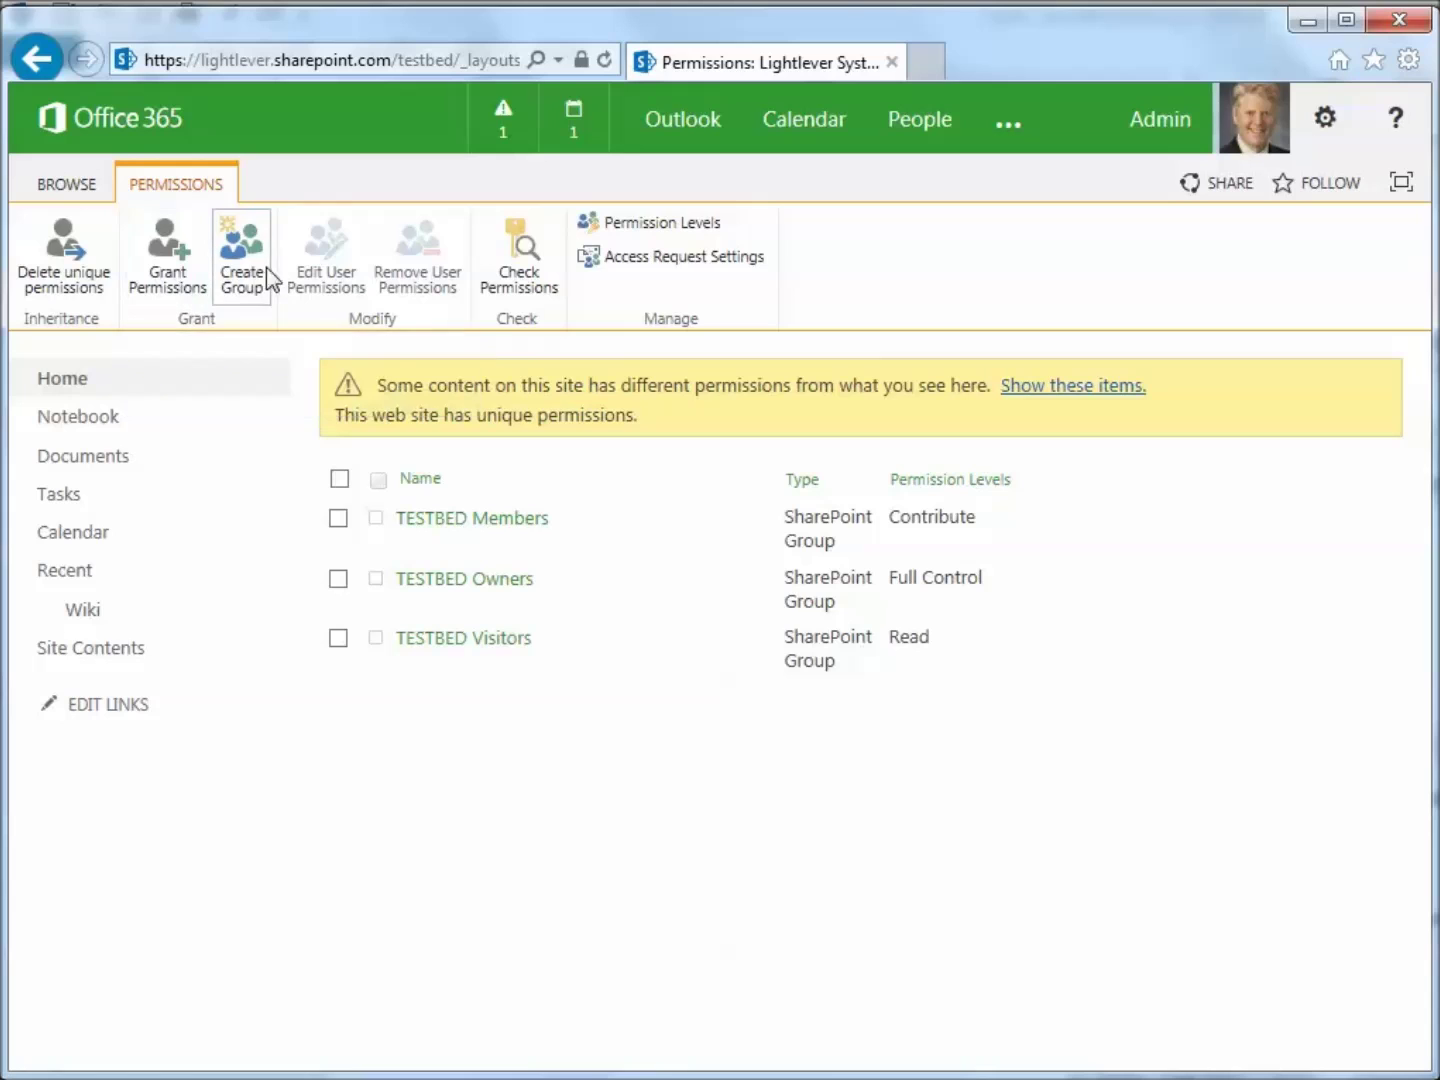
Step: Start a new SharePoint group from the site permissions and name it TESTBED Doc Editors
left_click(239, 268)
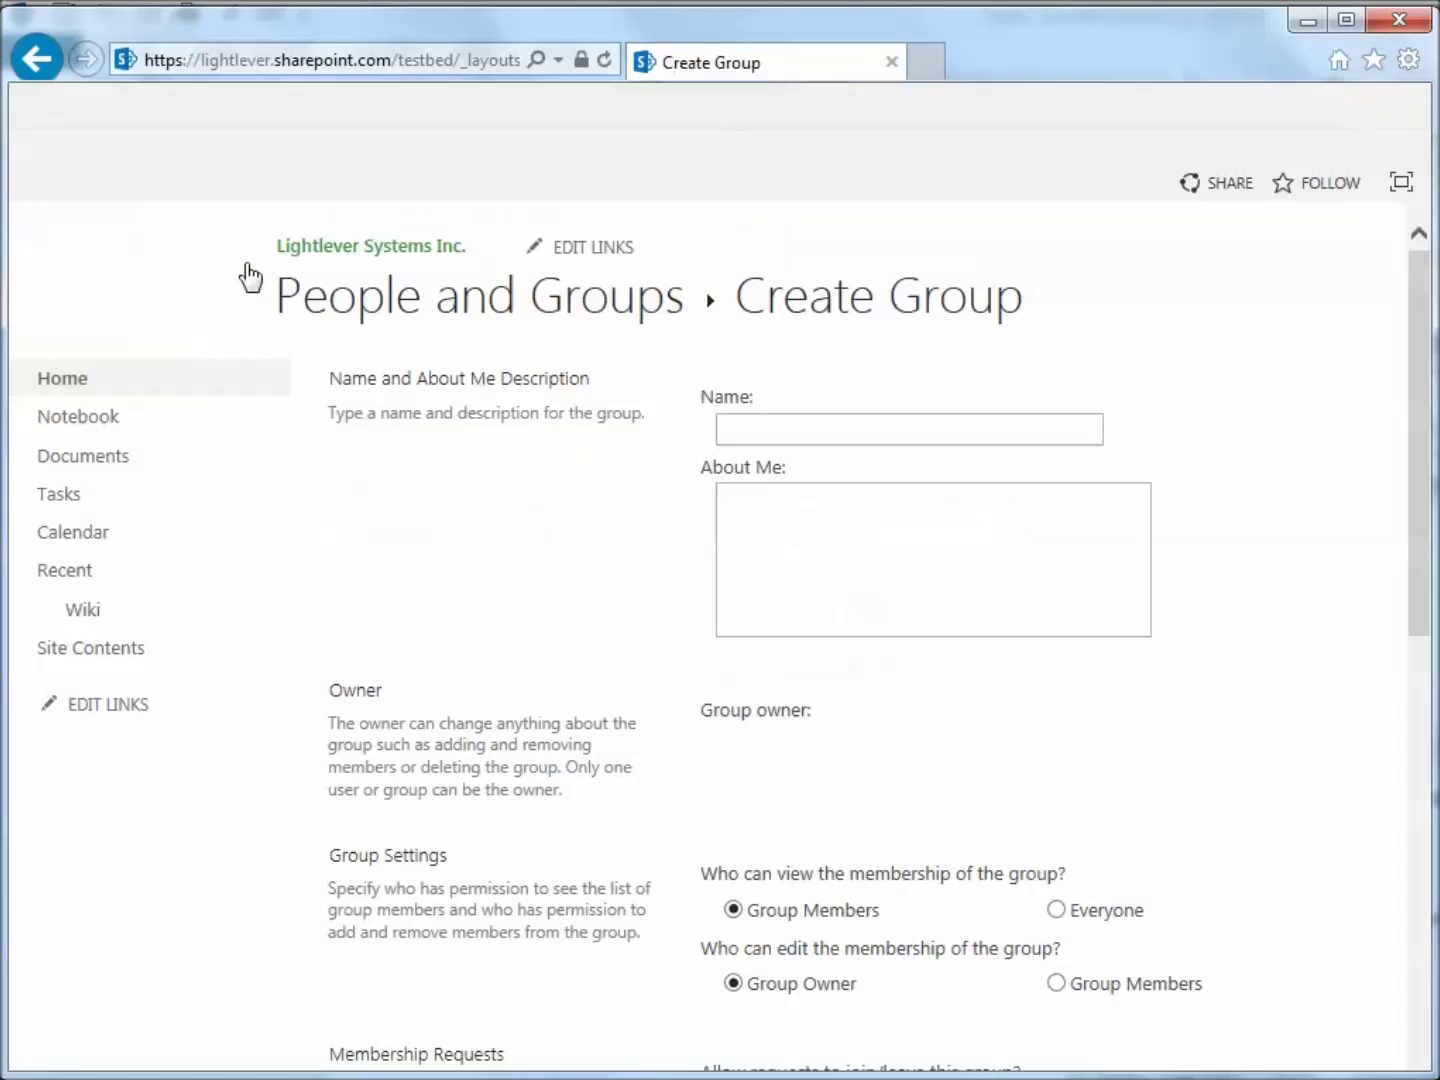
type("TESTBED Doc Editors")
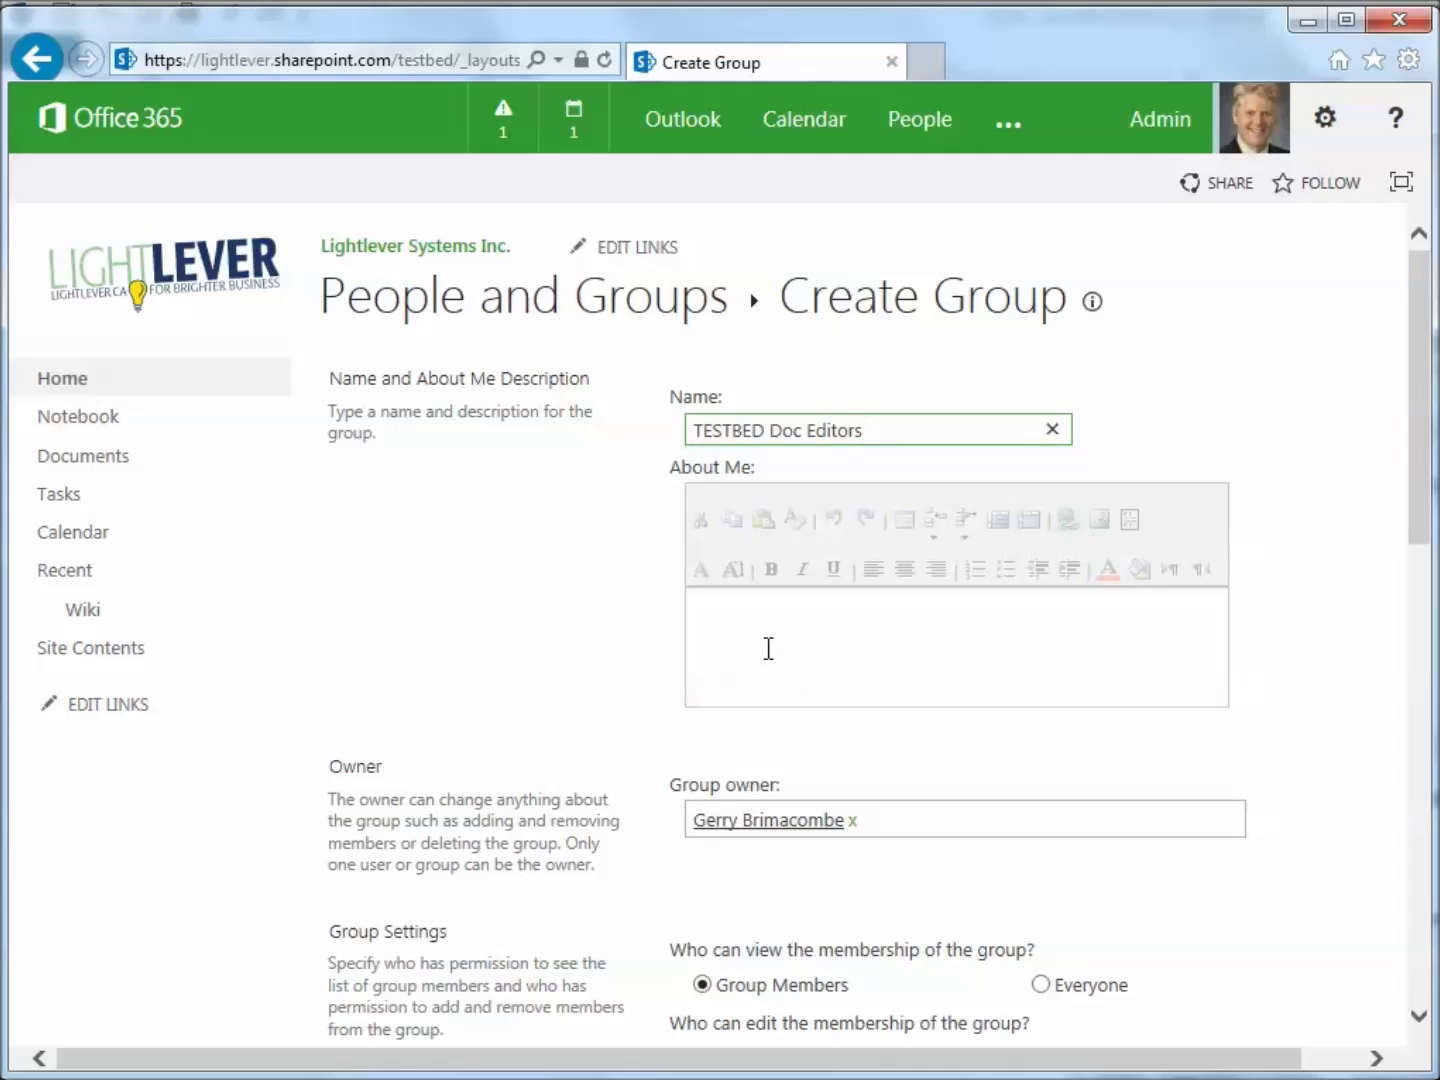
left_click(763, 642)
Step: Replace the new group's owner with the TESTBED Owners group
left_click(922, 823)
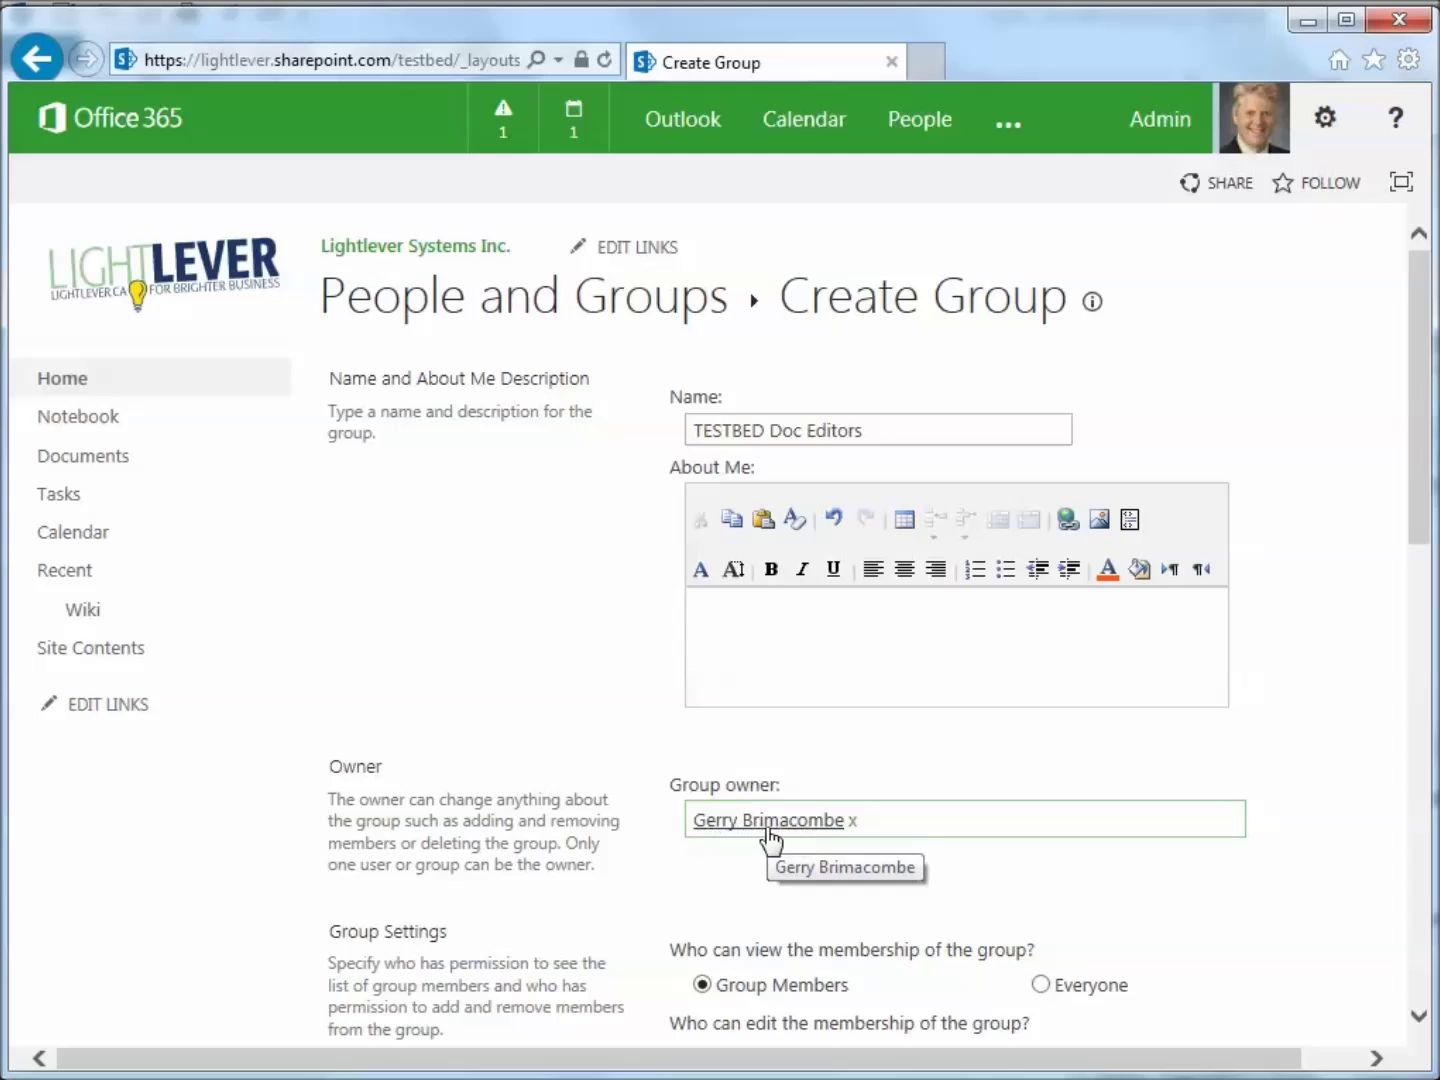
left_click(922, 815)
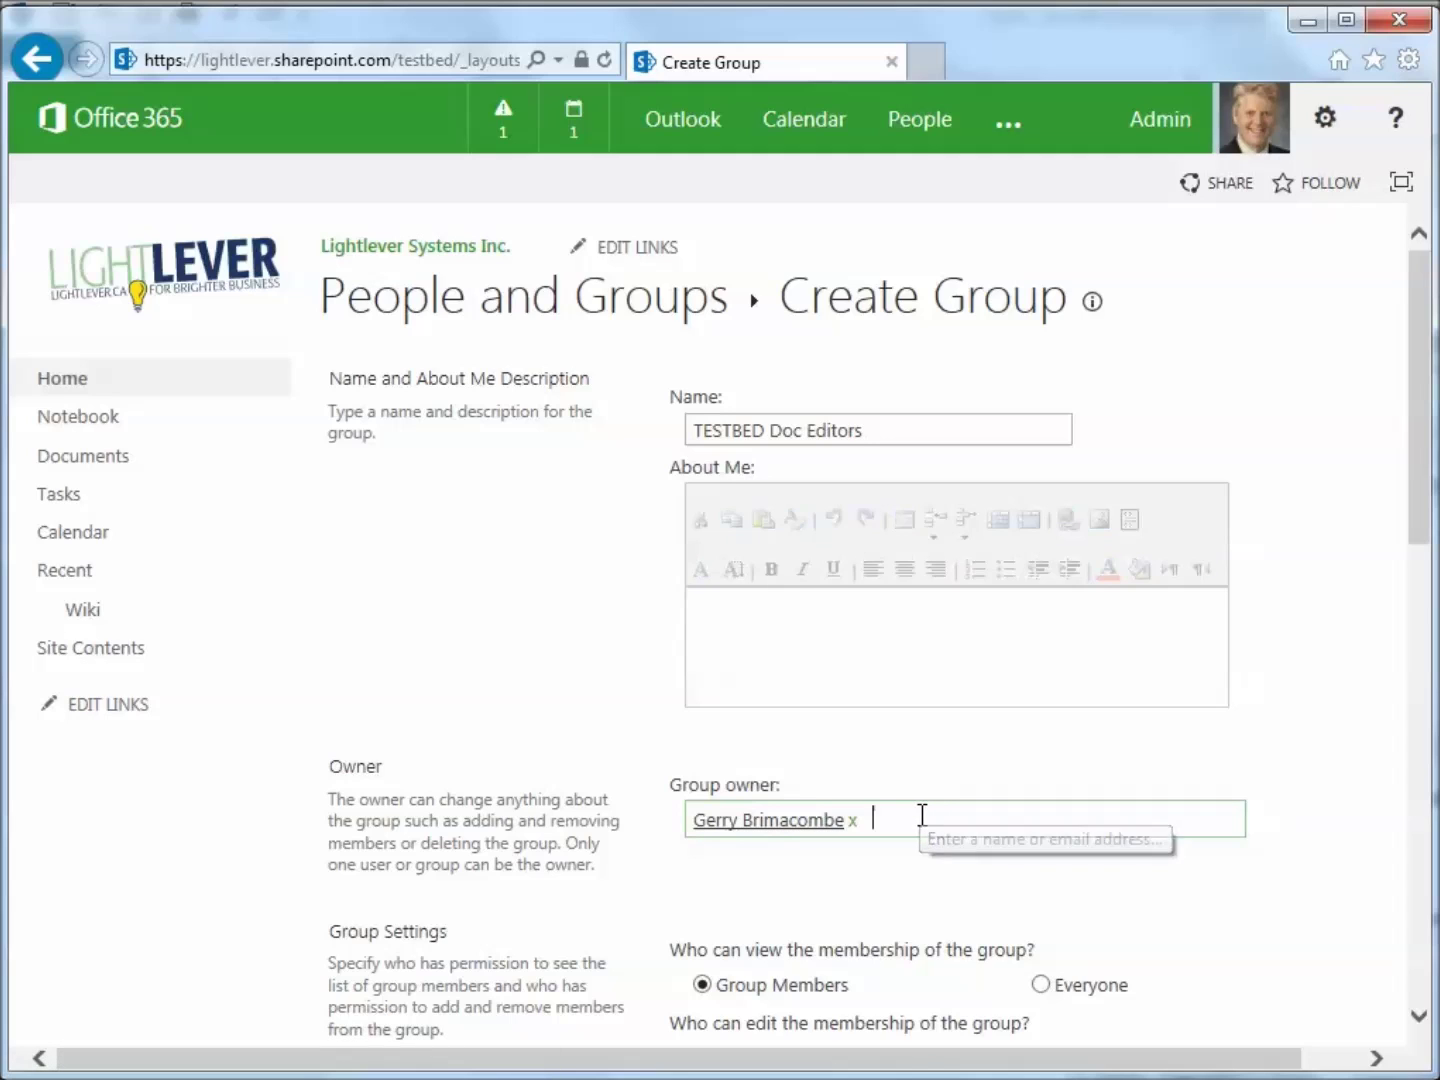
key("BackSpace")
type("testbed owner")
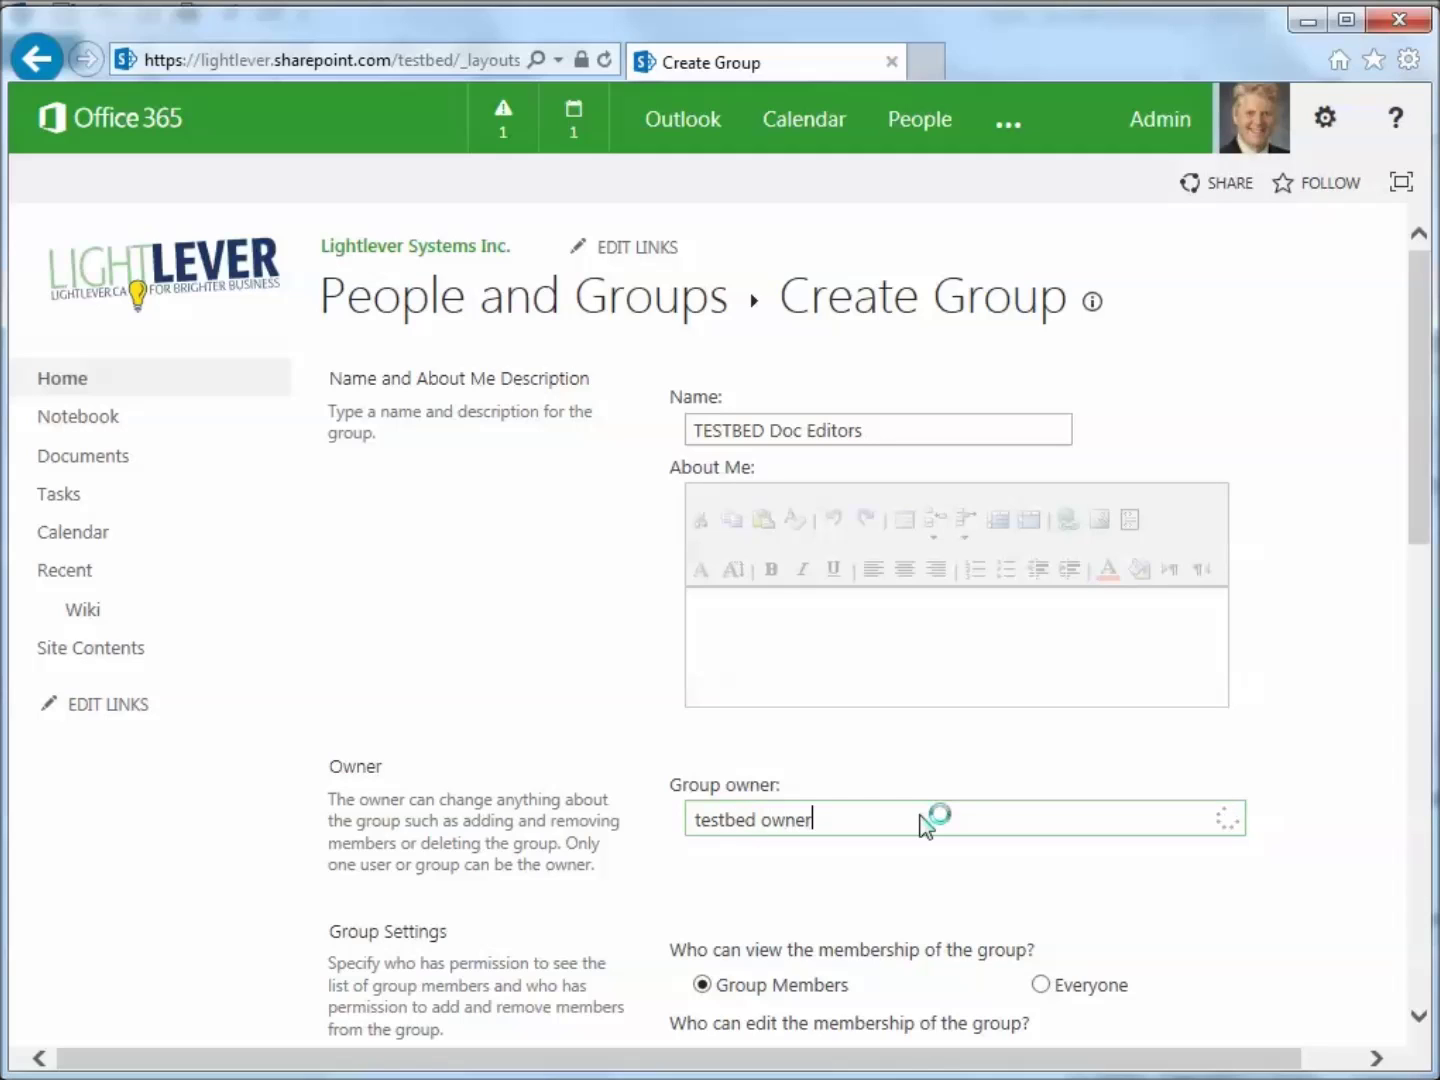
type("es")
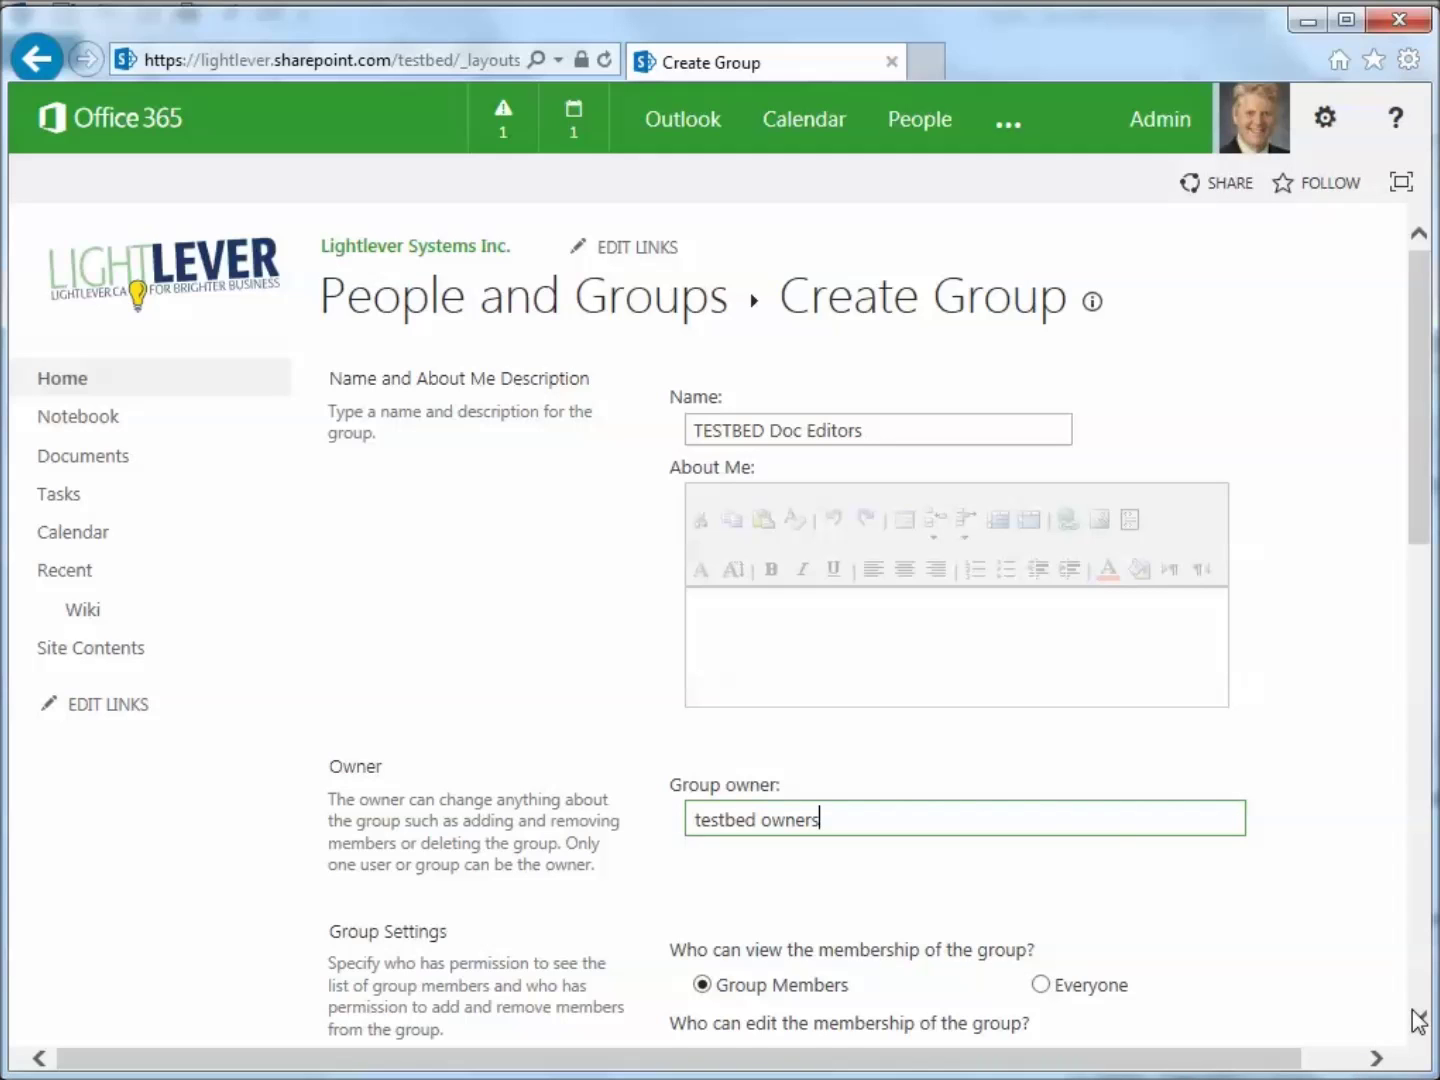
scroll(1417, 1020, "down", 5)
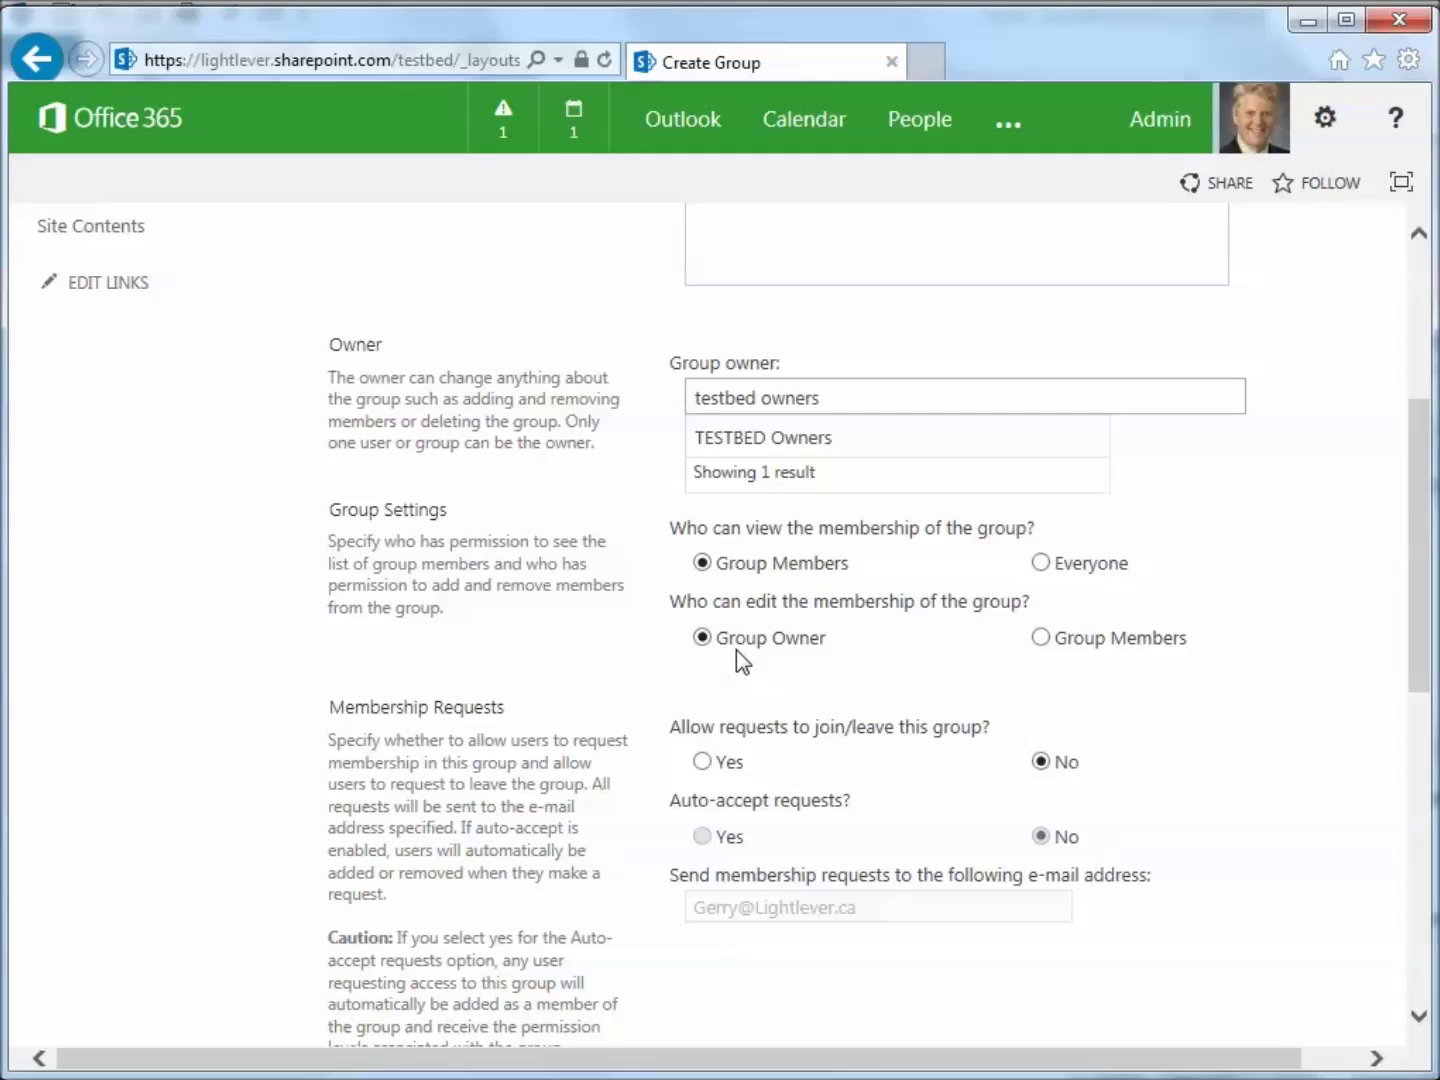
left_click(801, 433)
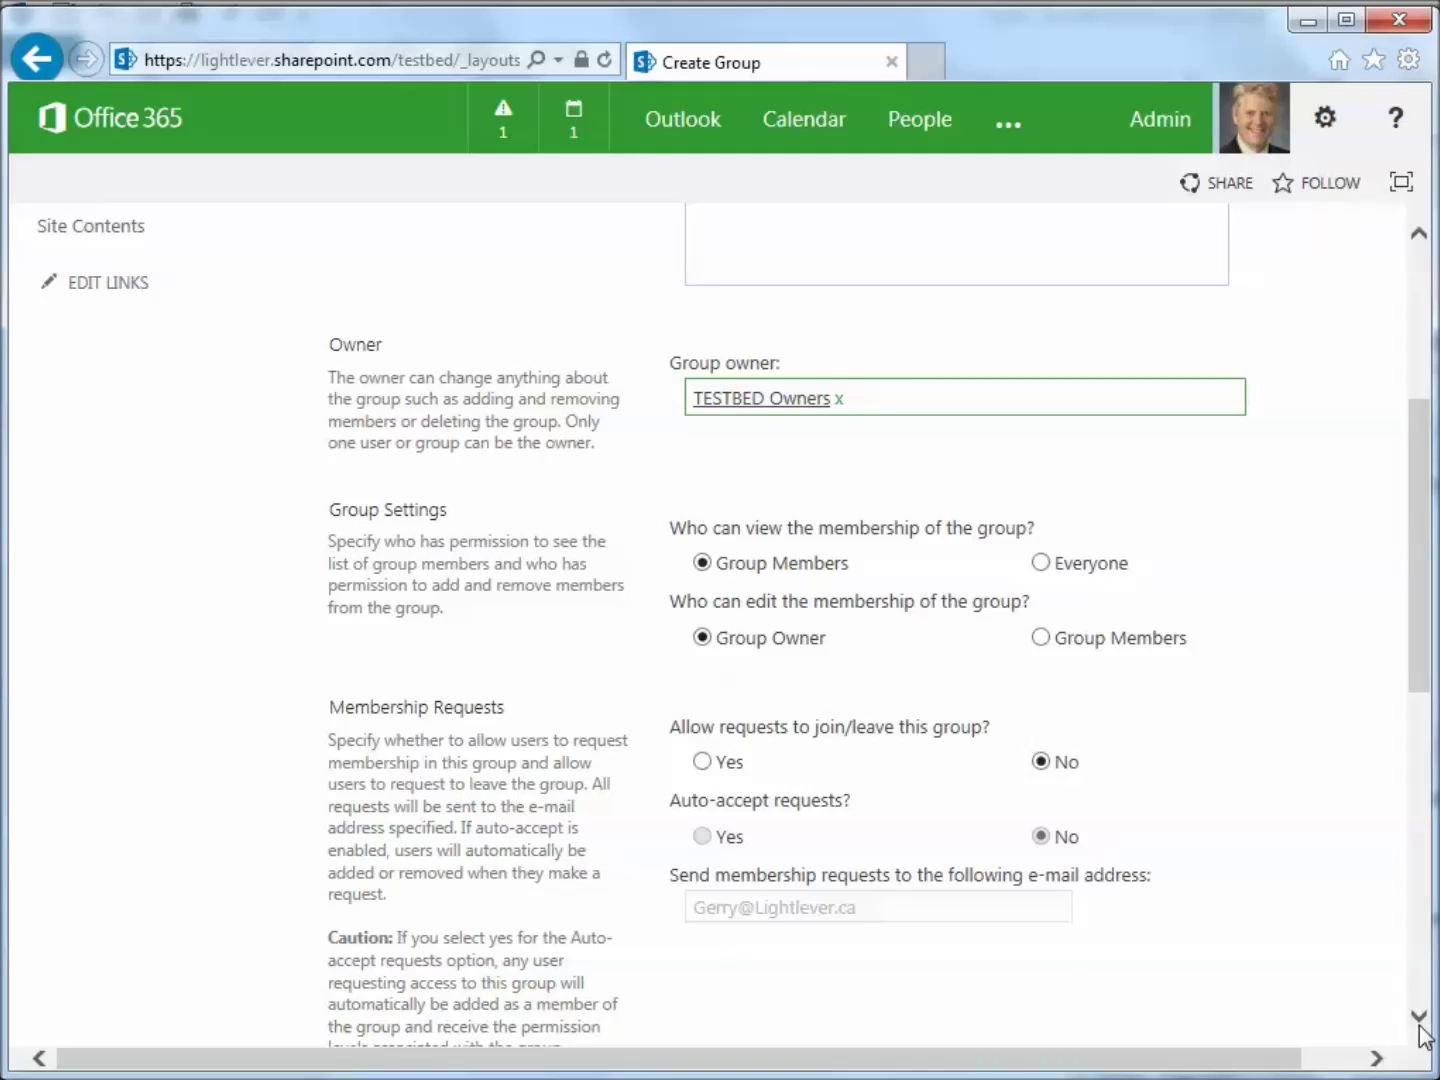
Step: Create the TESTBED Doc Editors group without giving it any permission level on the site
scroll(1422, 1035, "down", 6)
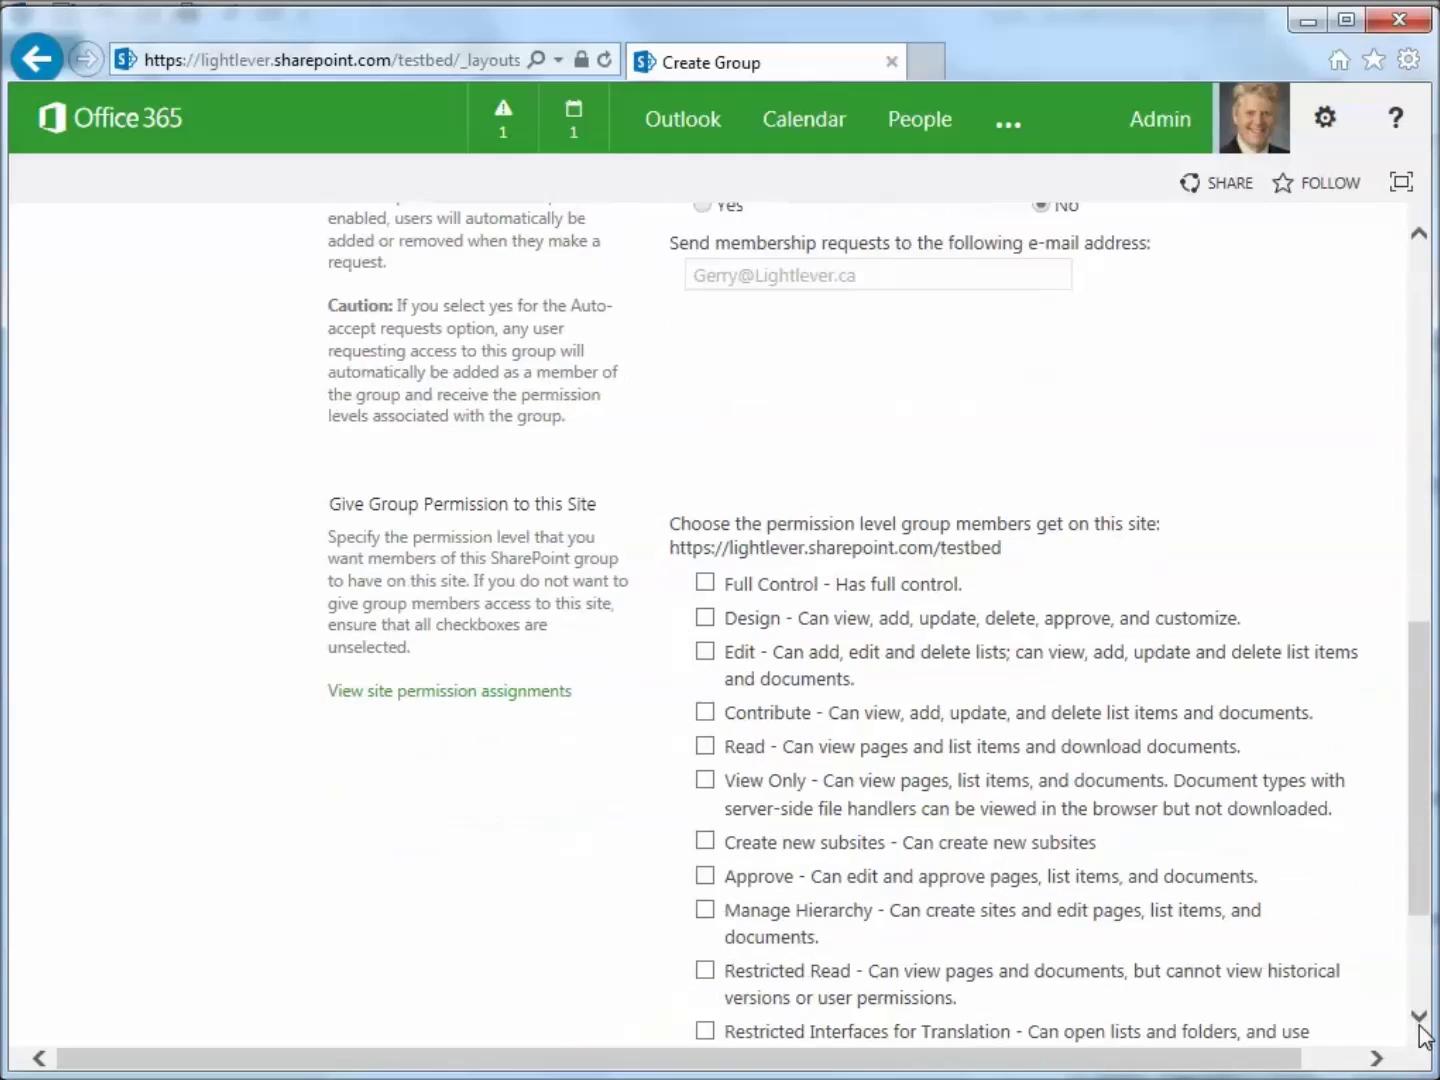
scroll(1422, 1035, "down", 2)
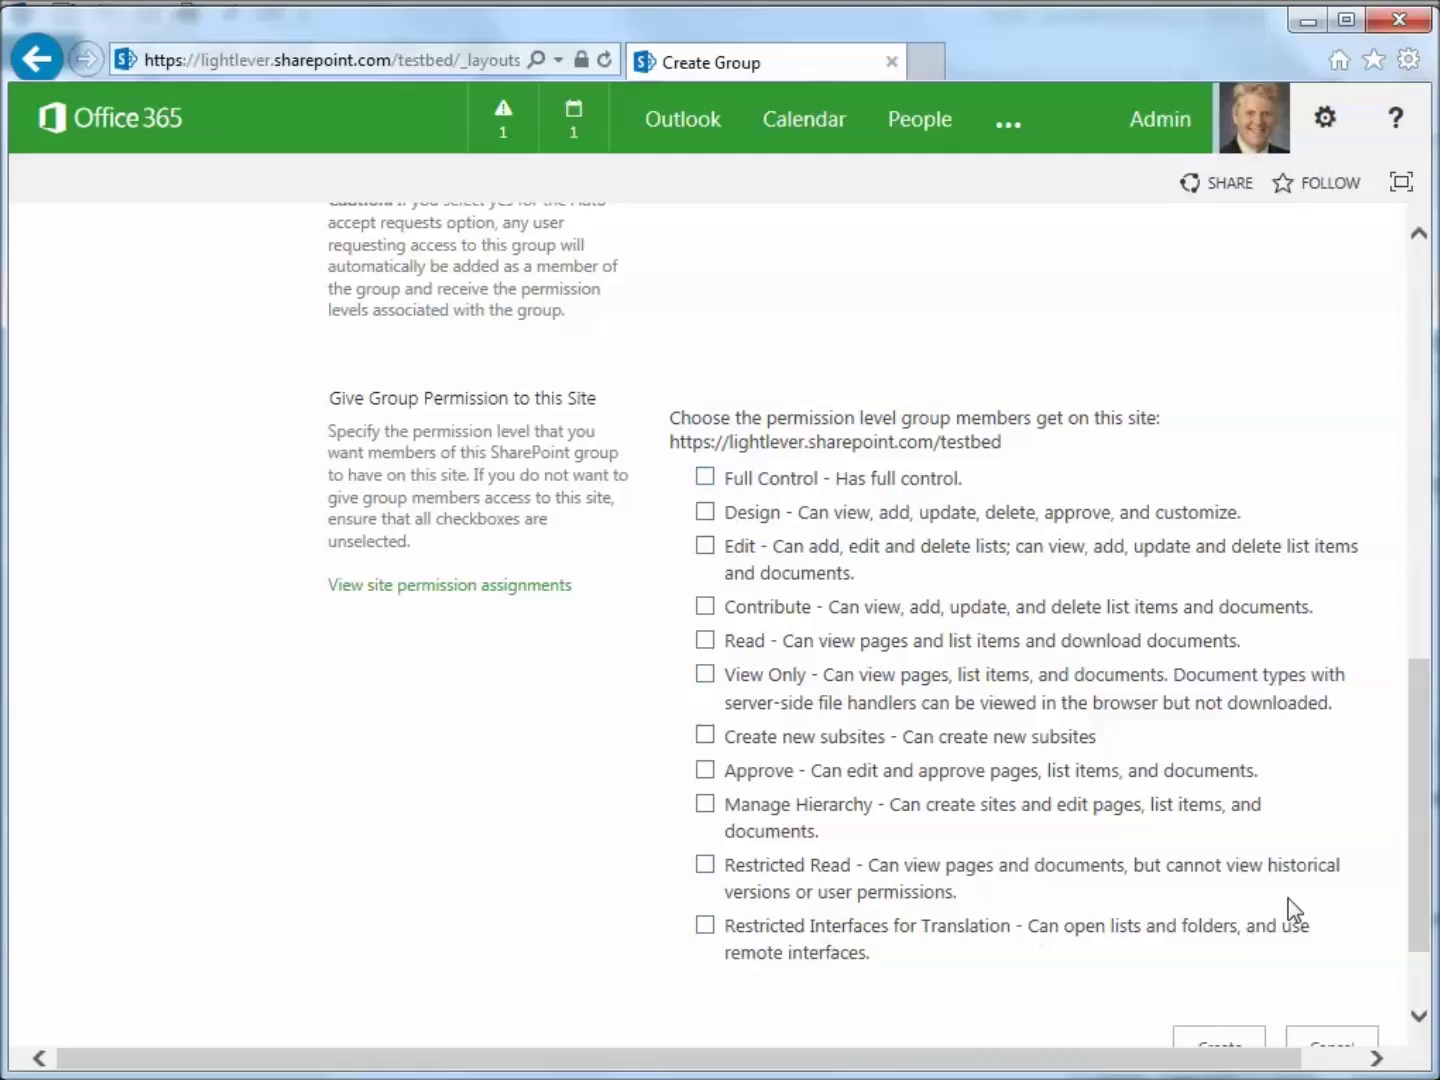
left_click_drag(1416, 884, 1423, 949)
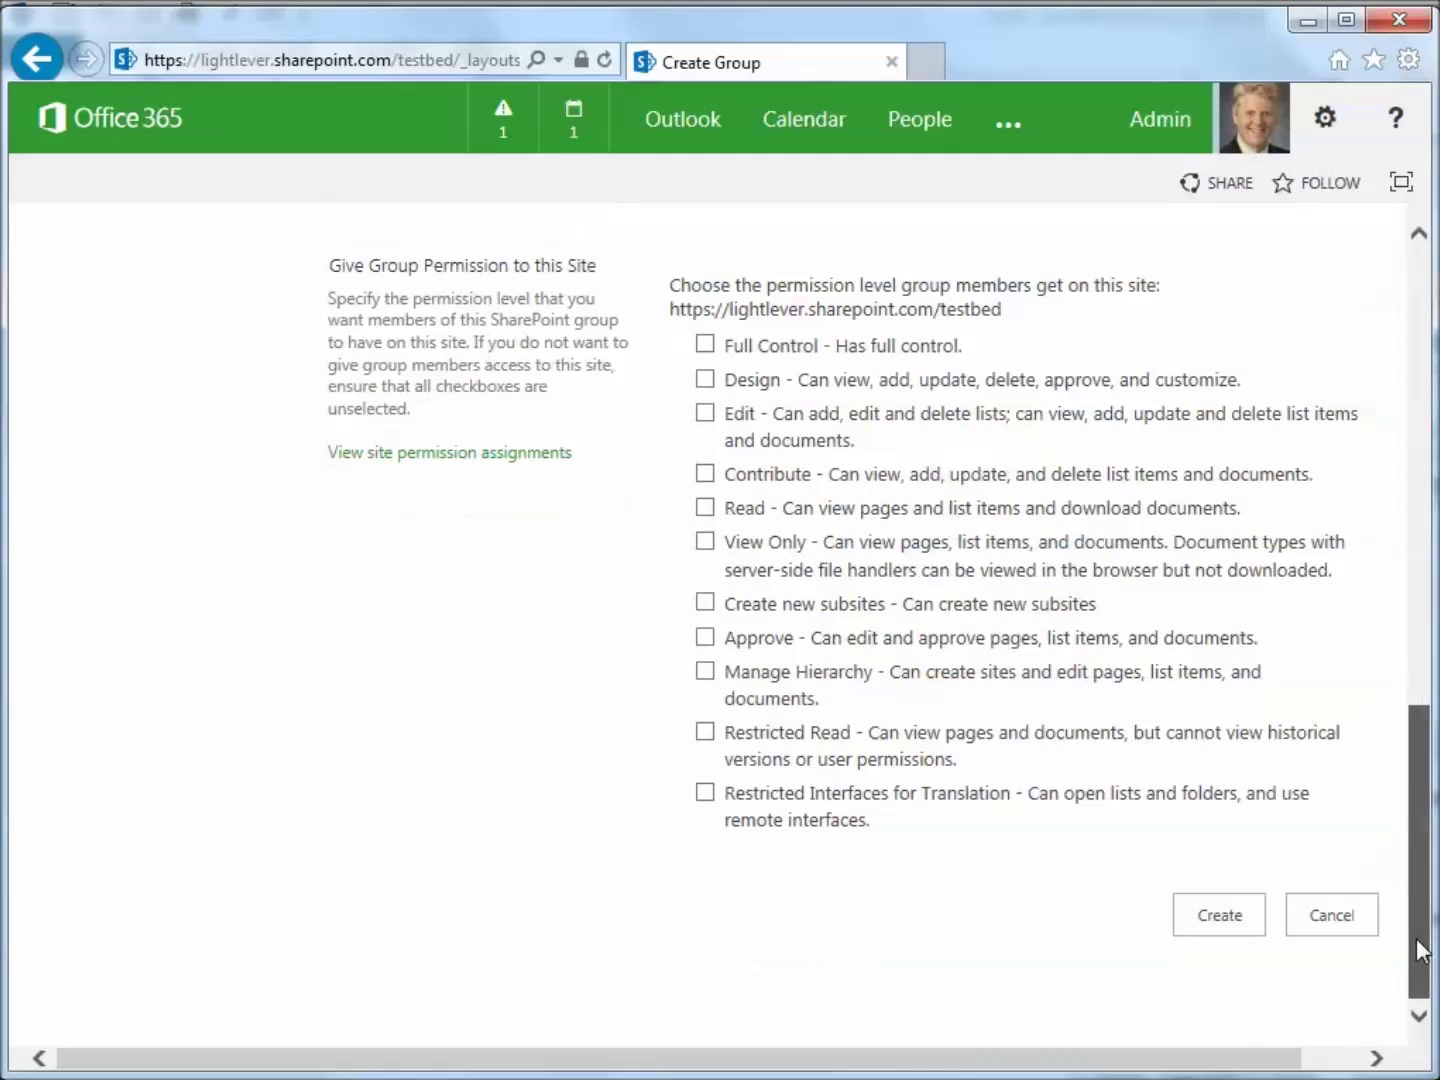
left_click(1228, 914)
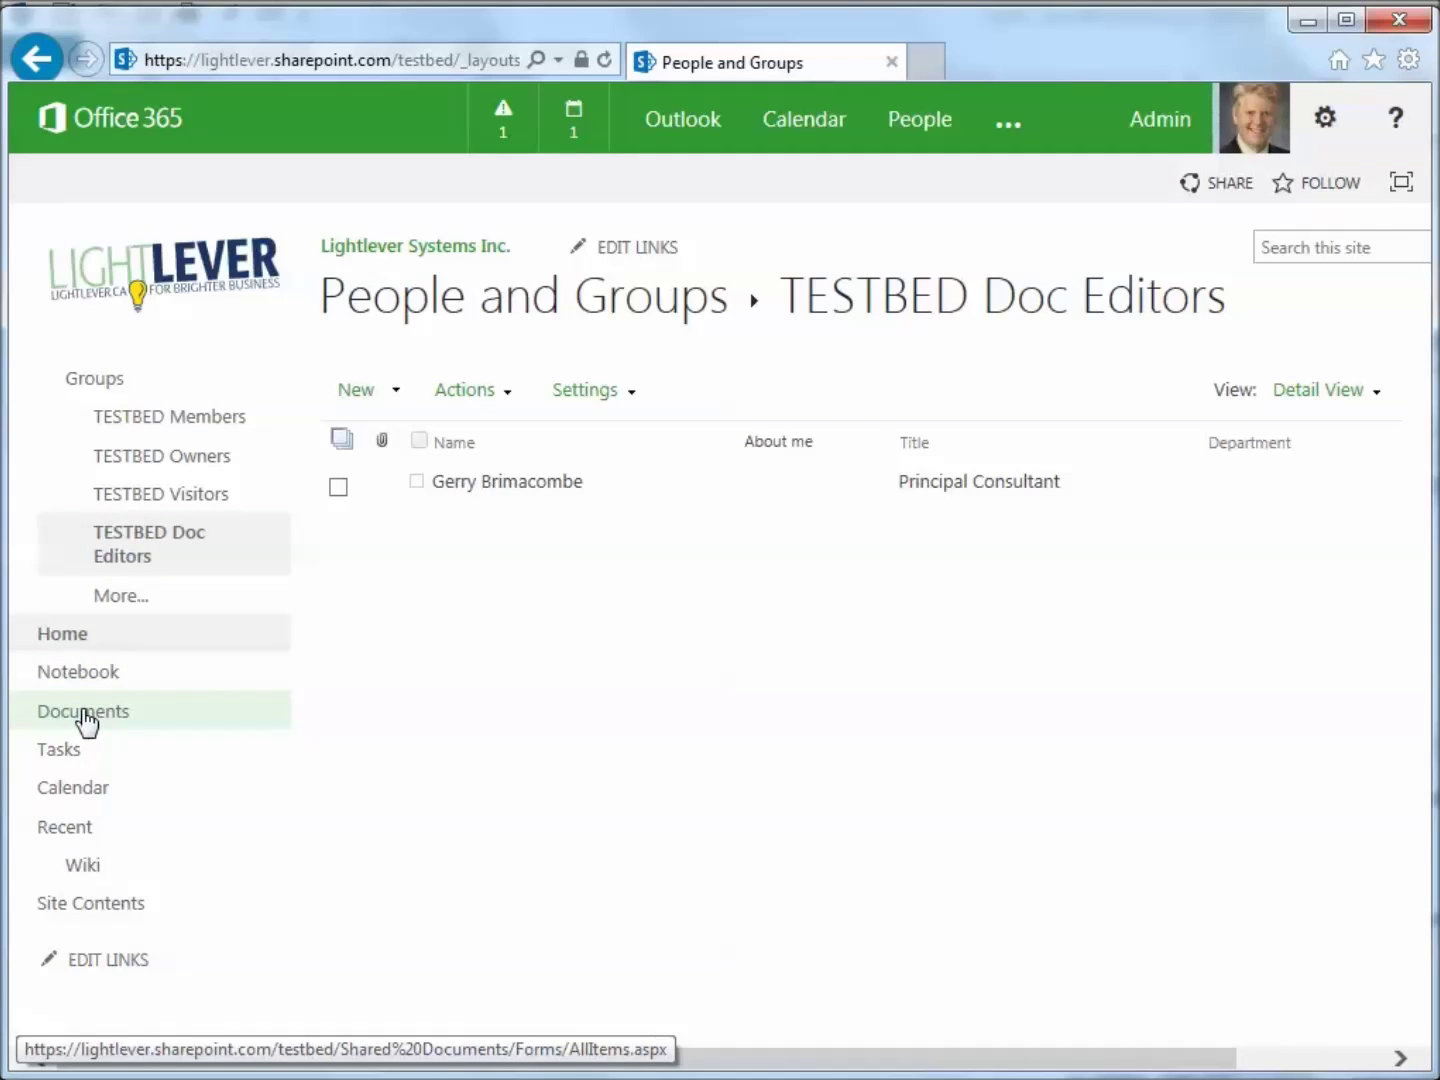
Step: Open the site's advanced permissions page and check which groups have site-level access
left_click(1316, 128)
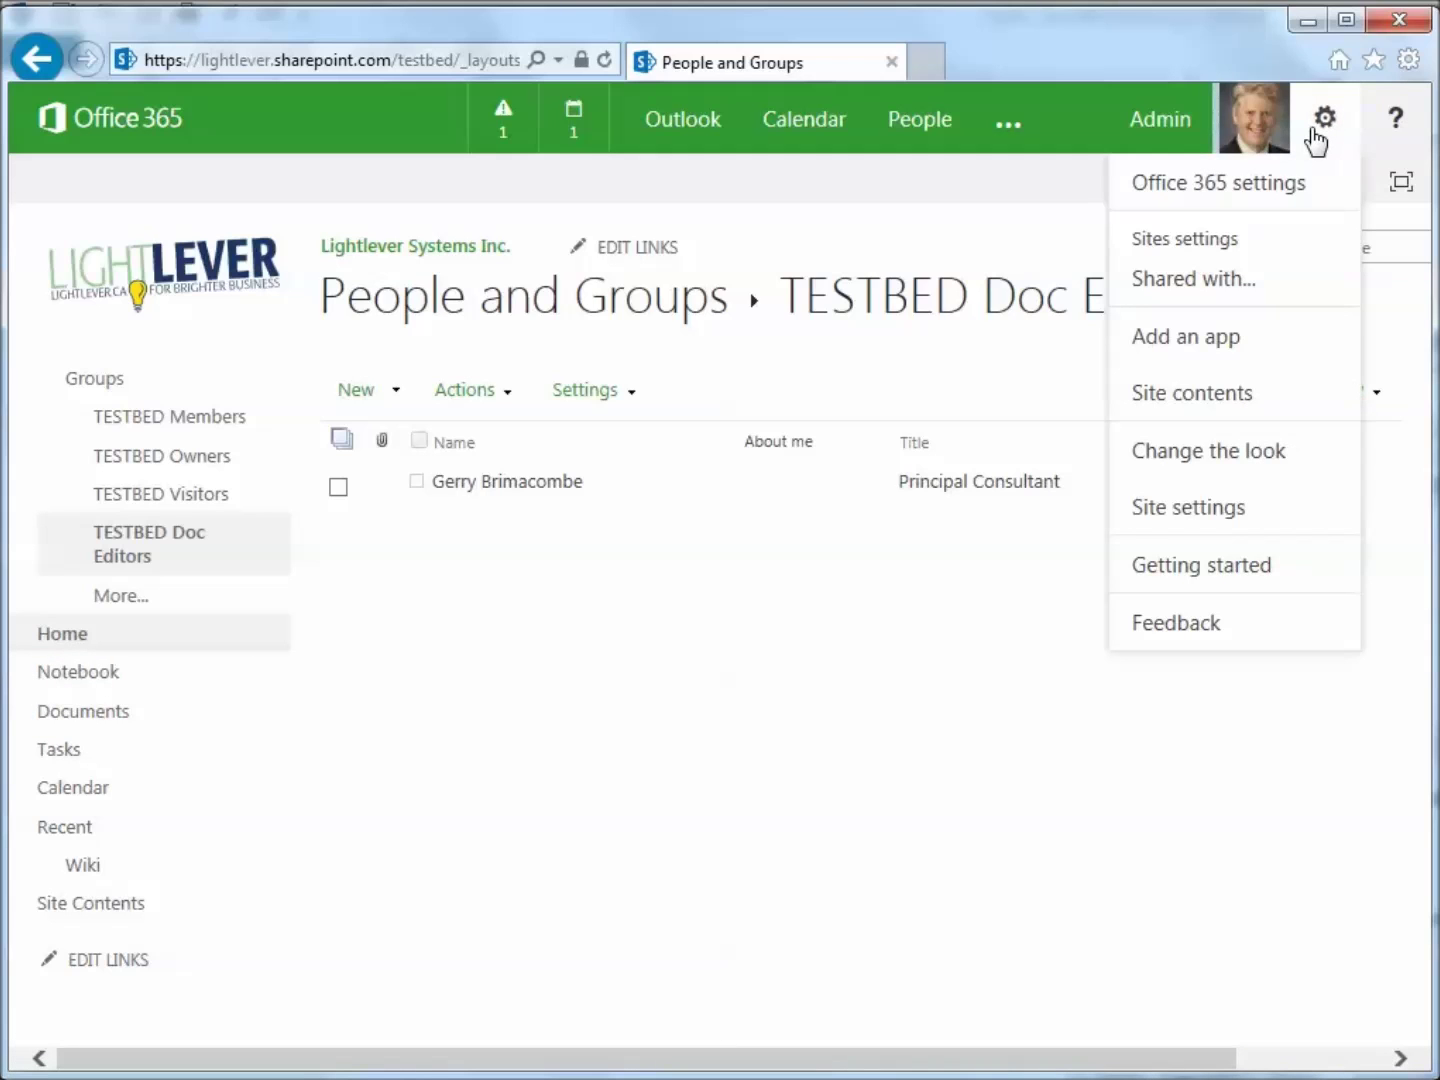
left_click(1203, 283)
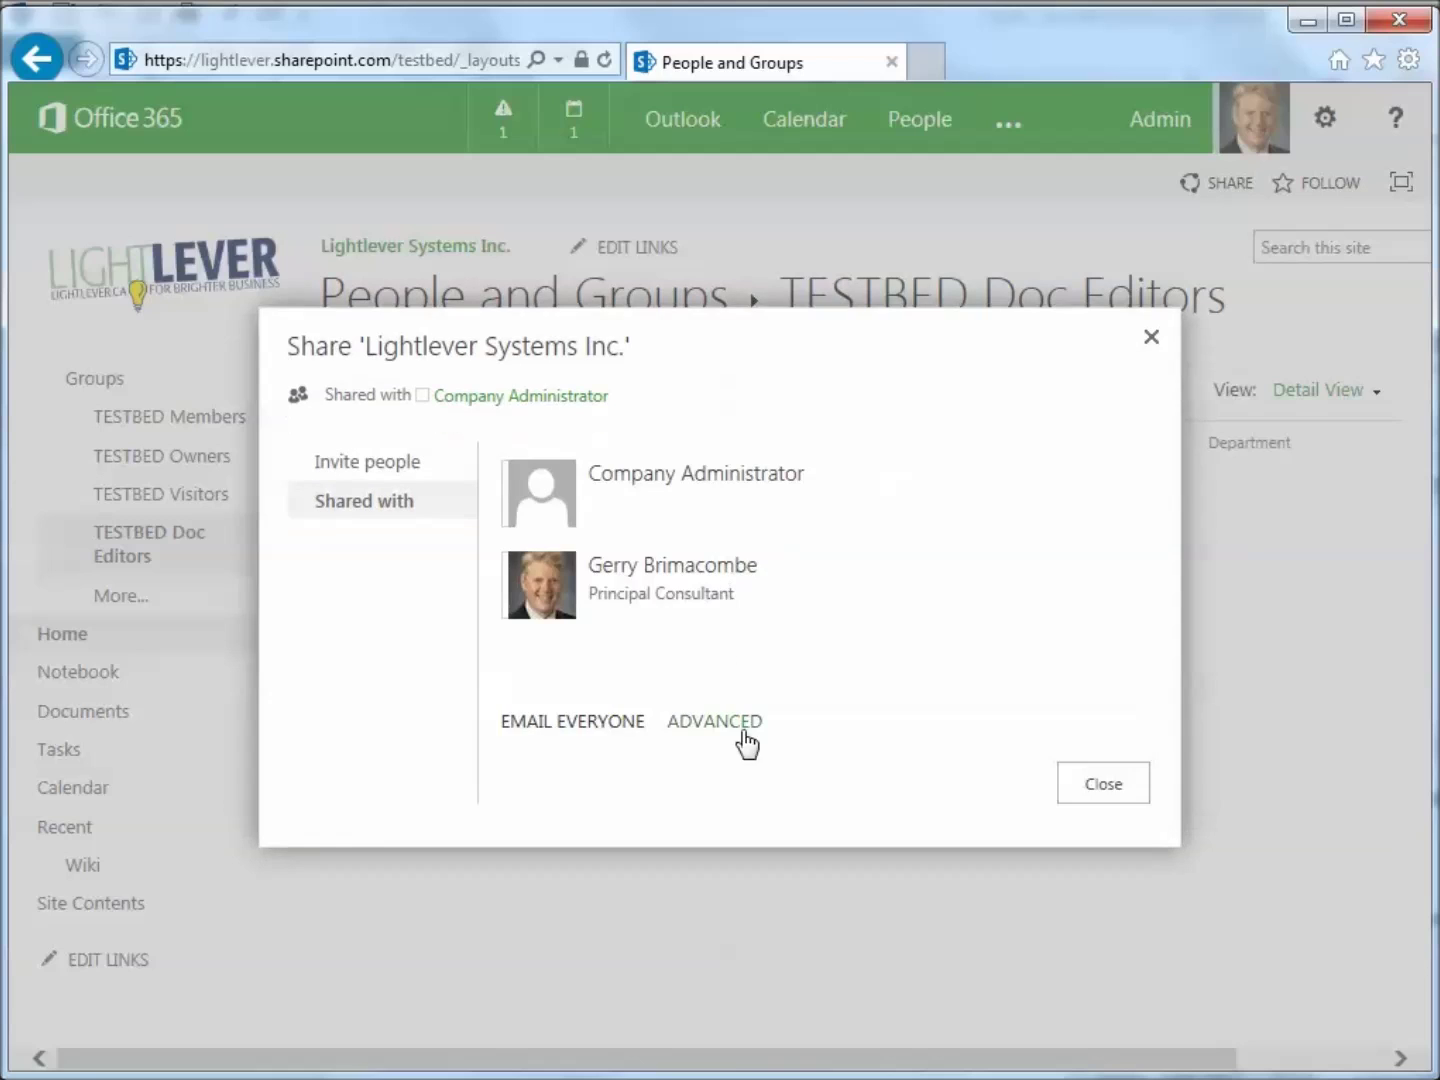
left_click(717, 722)
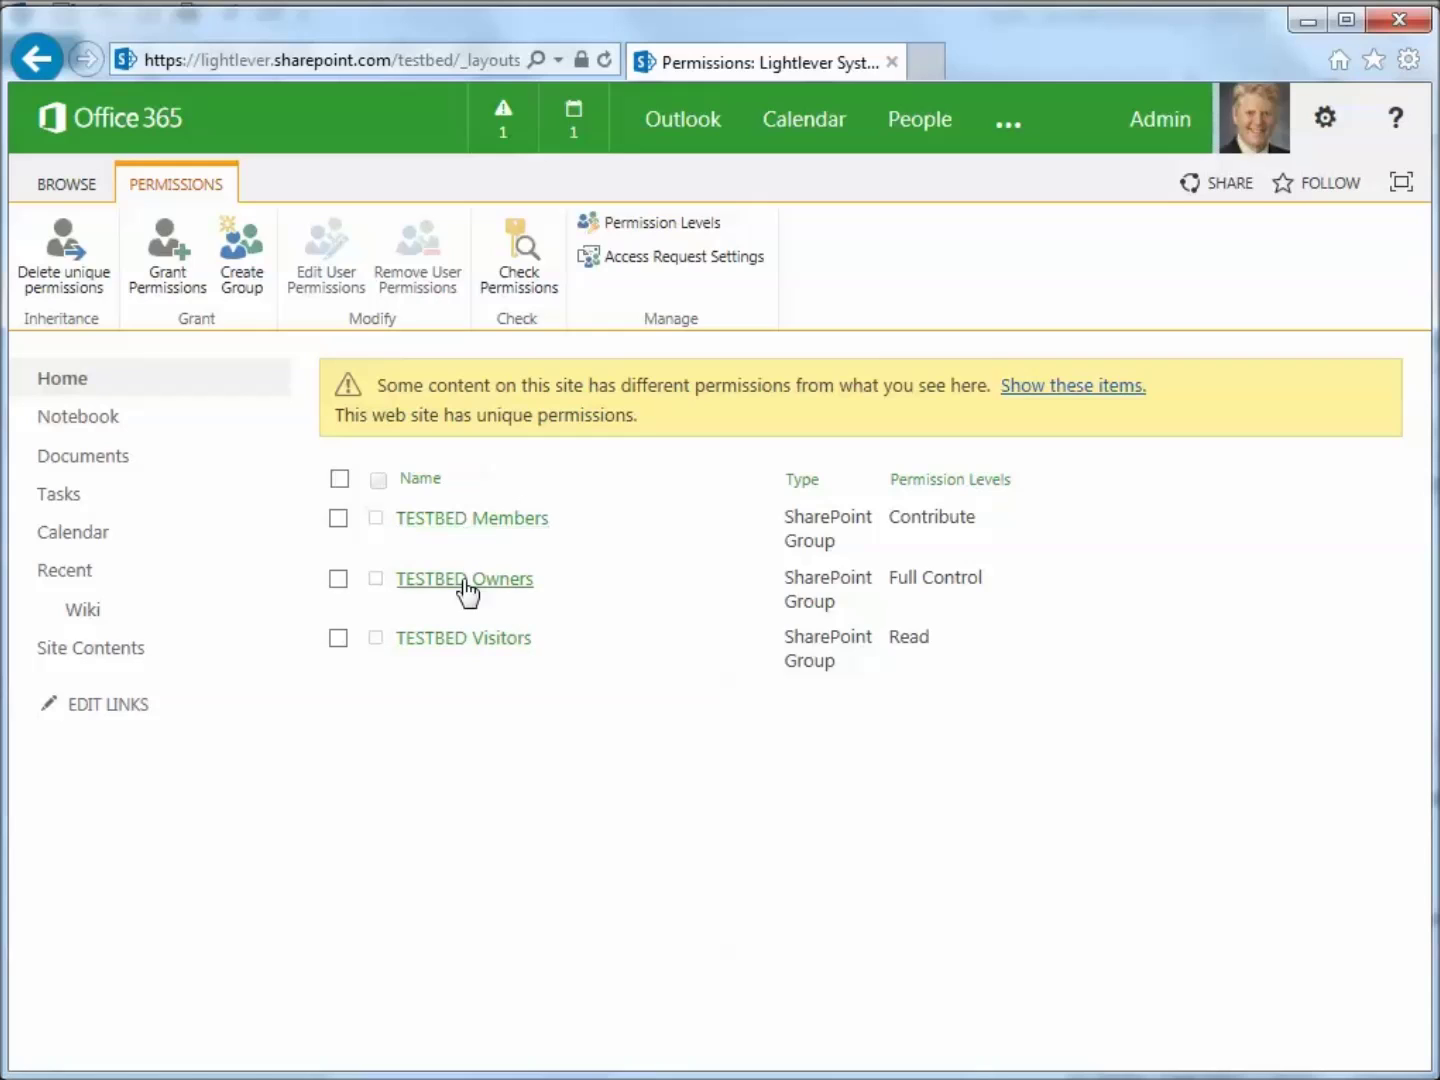
Step: Go to the Documents library and open its advanced permissions page
left_click(82, 456)
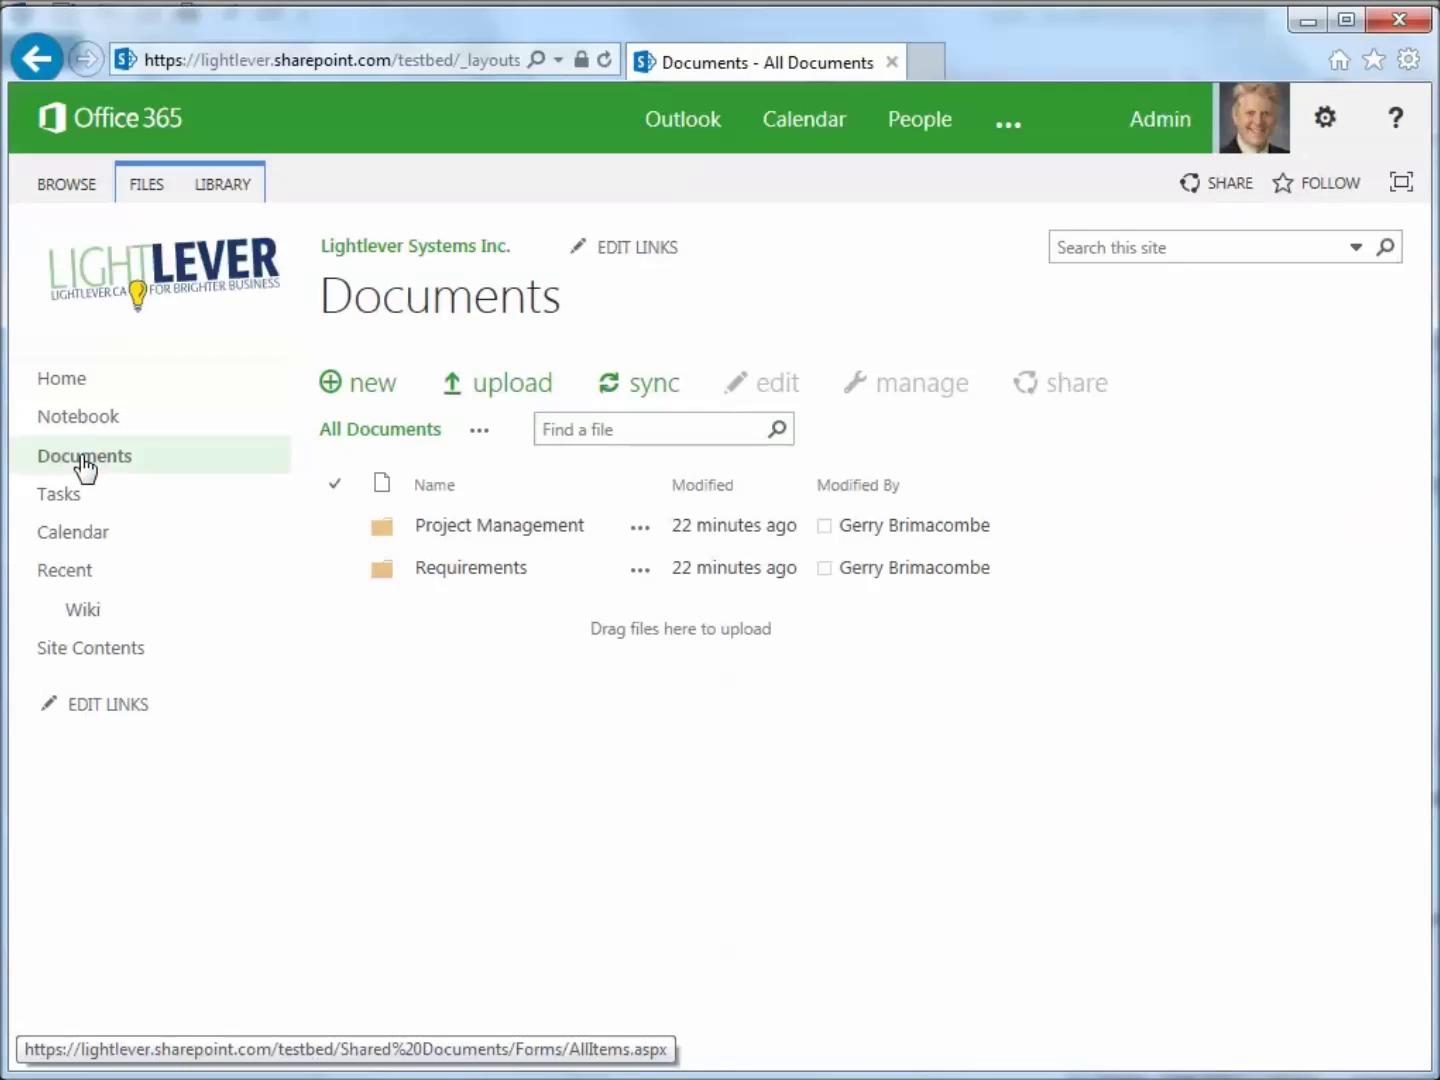
left_click(246, 193)
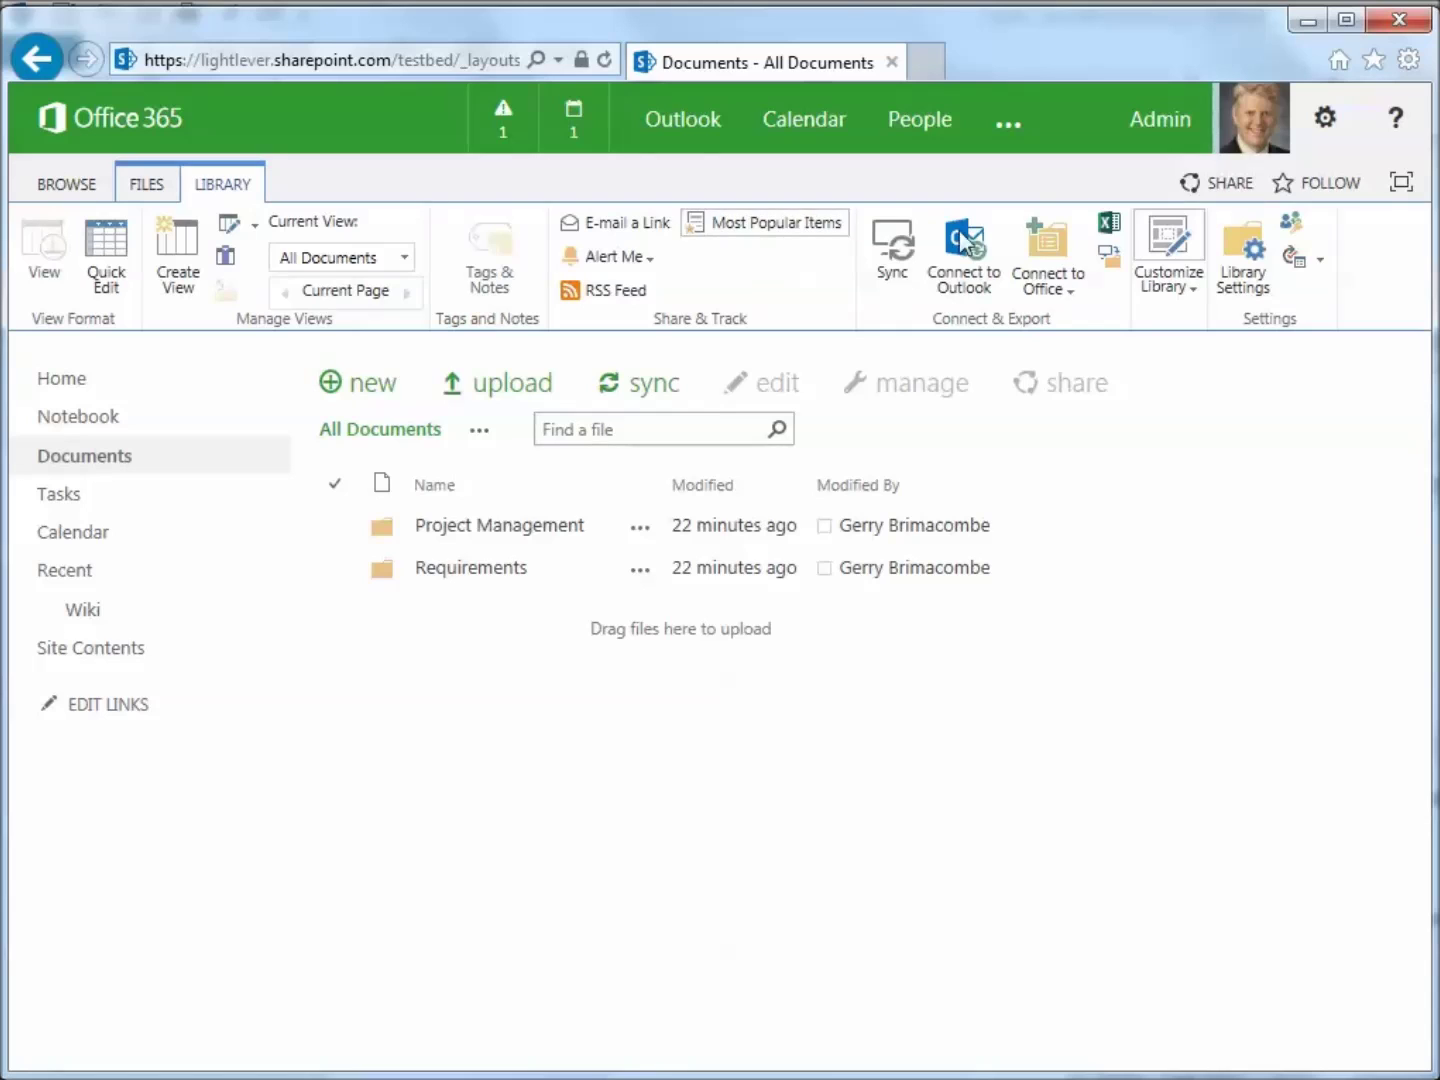
left_click(1293, 230)
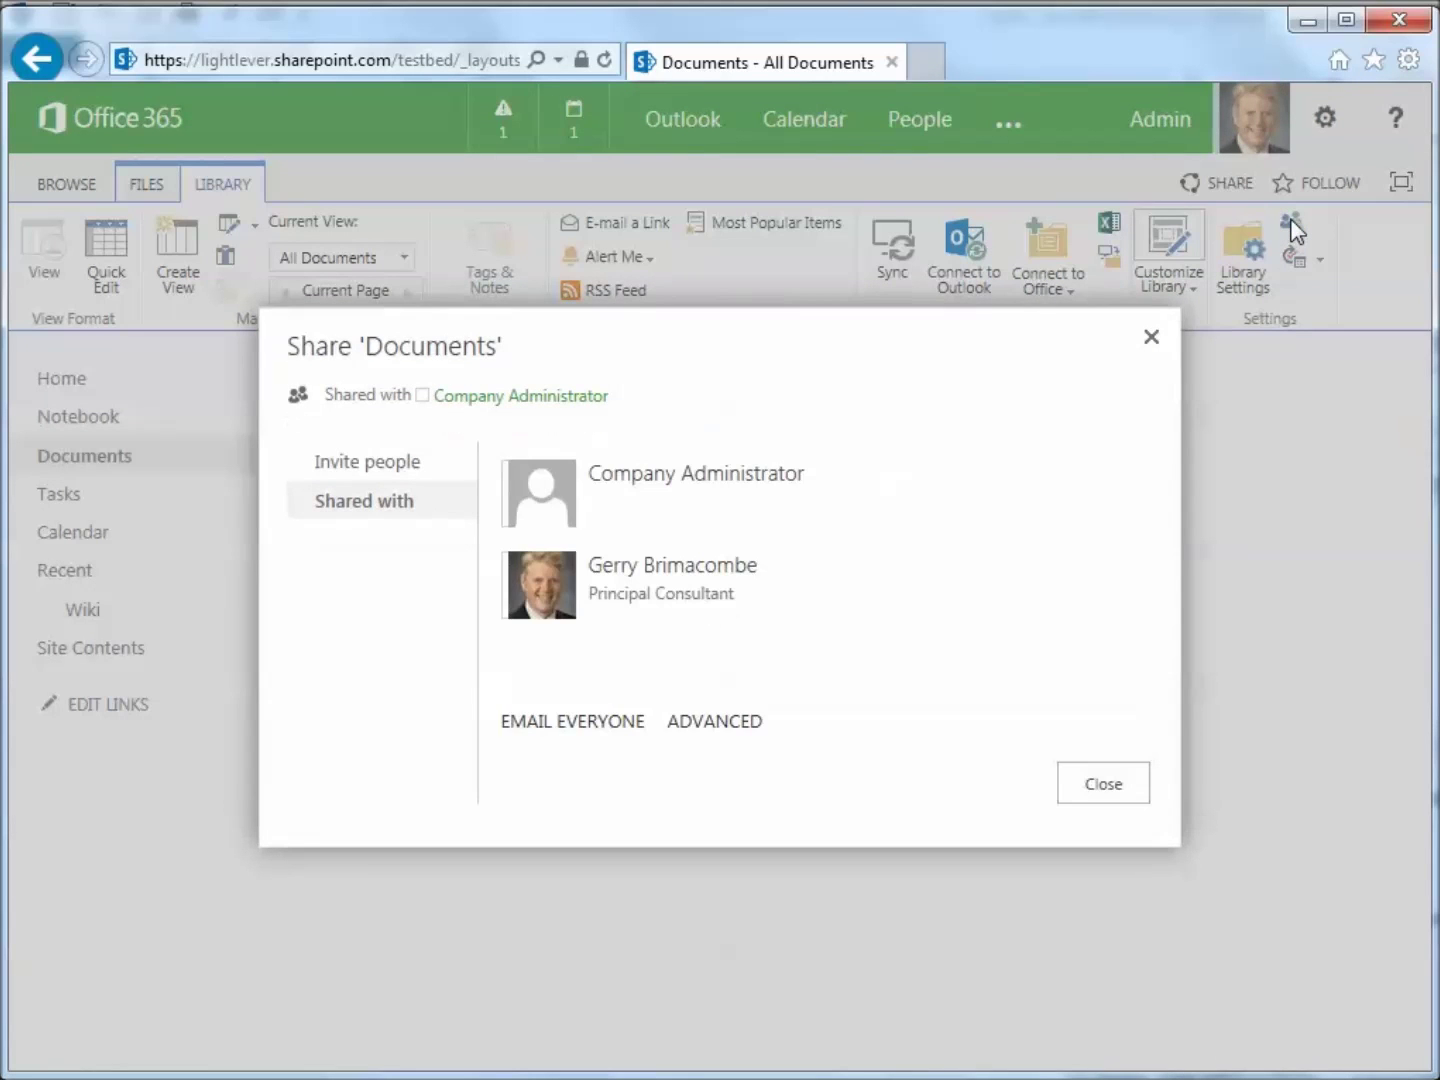
left_click(723, 720)
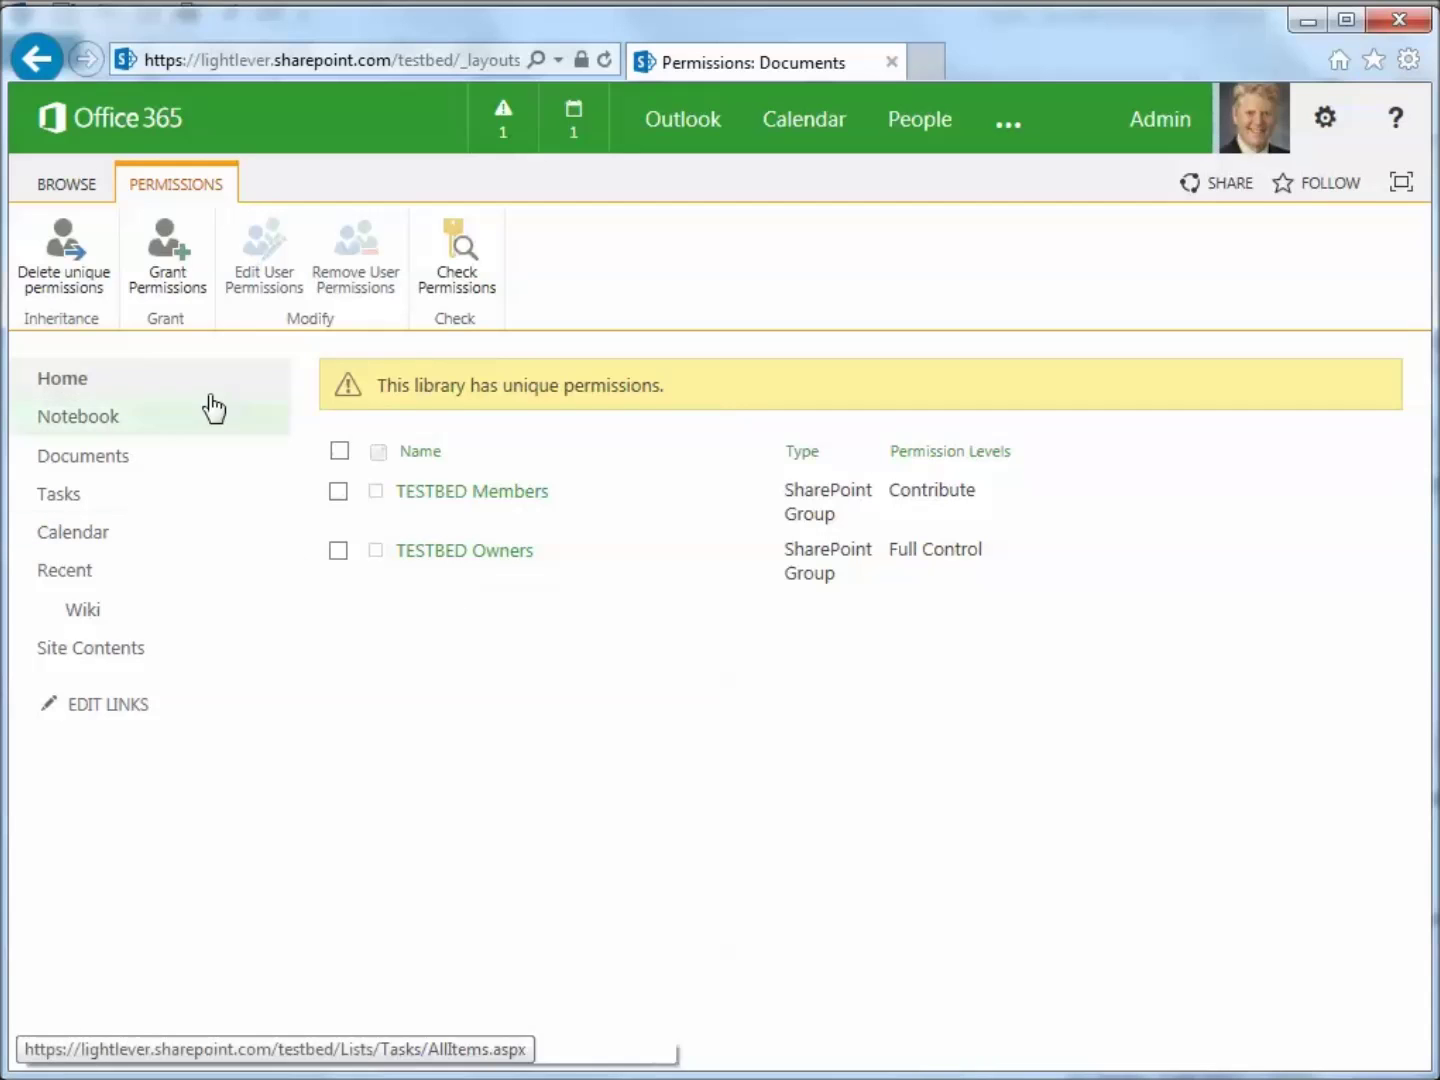
Step: Grant the TESTBED Doc Editors group Contribute permission on the Documents library without sending an email invitation
left_click(186, 275)
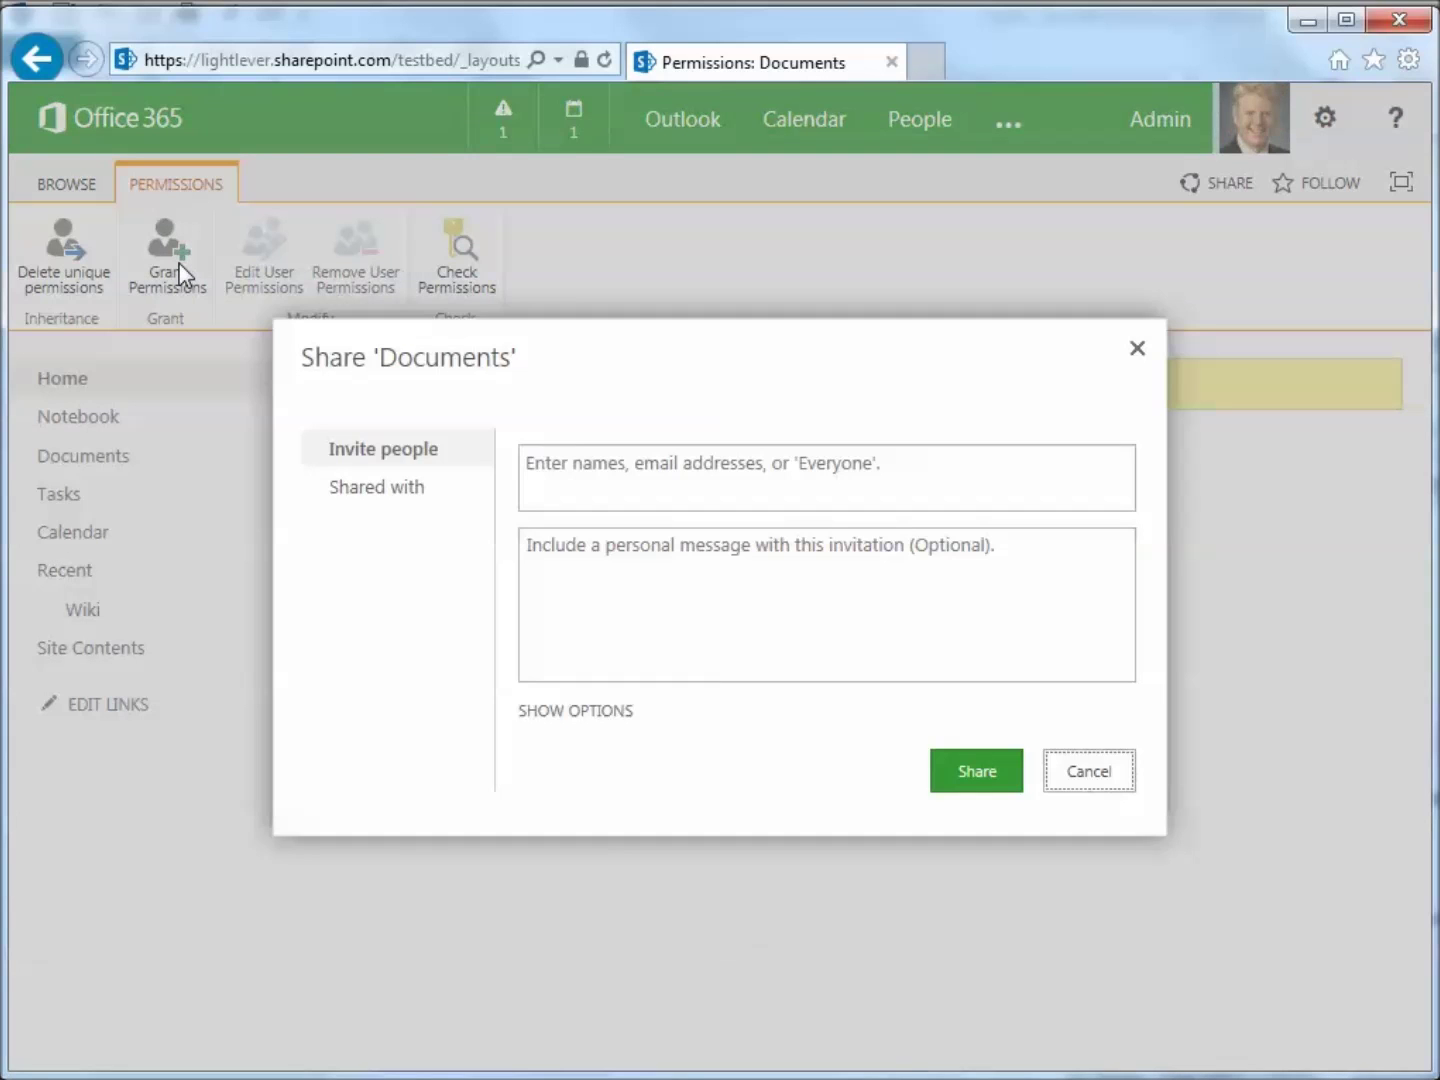
left_click(580, 465)
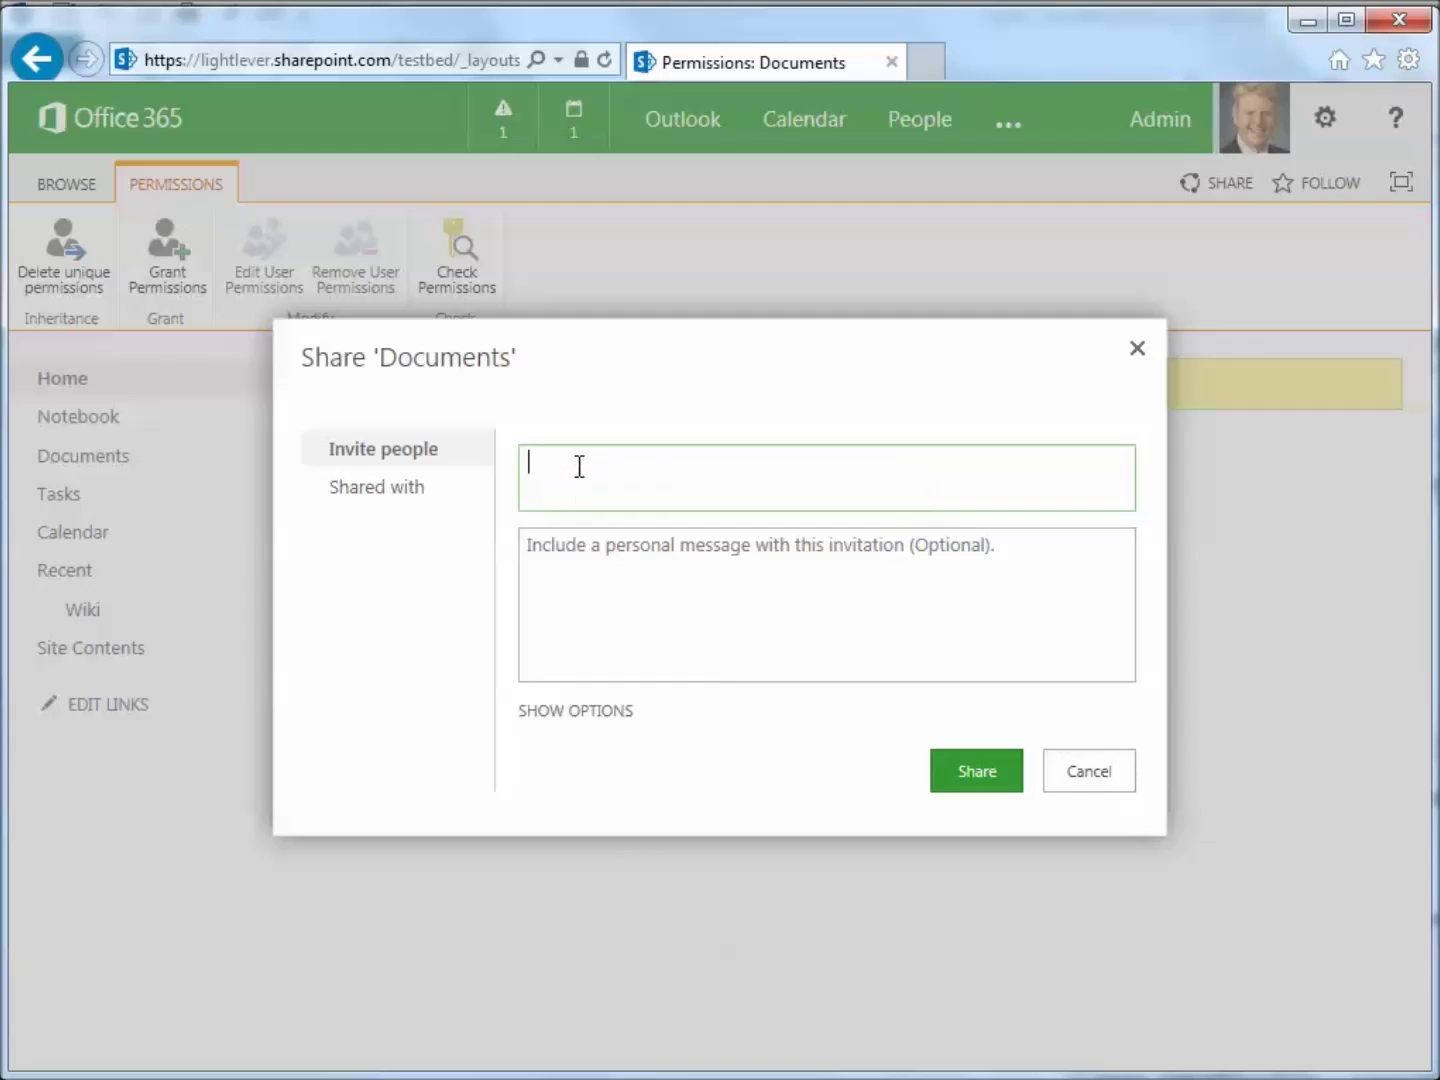
type("tes")
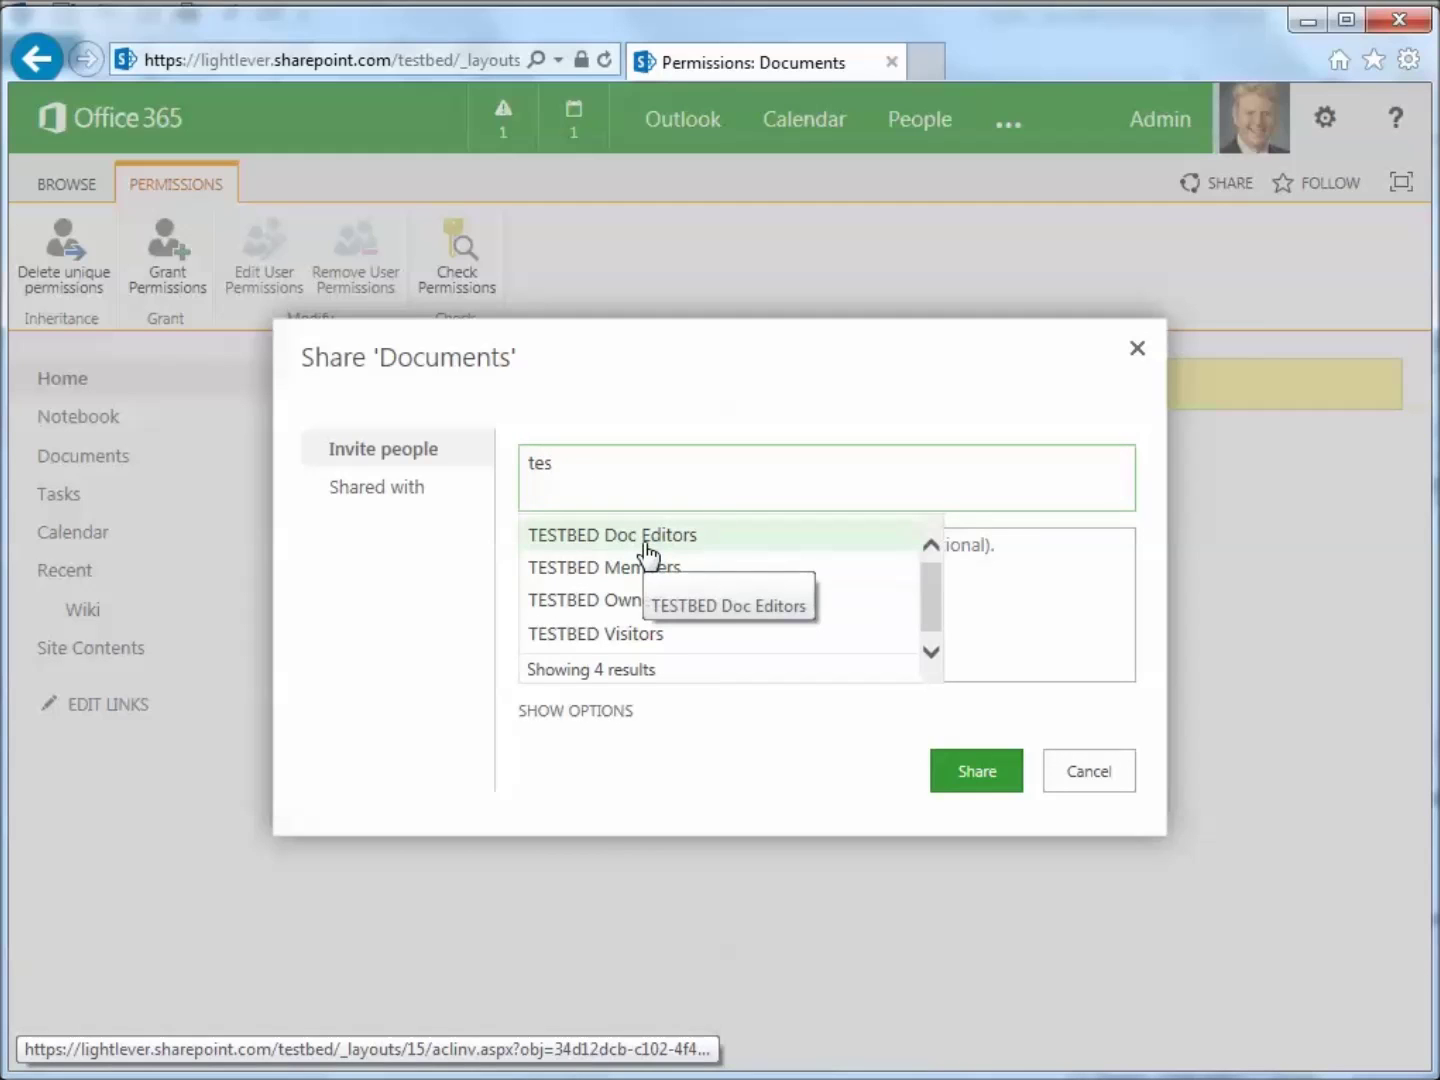
left_click(647, 550)
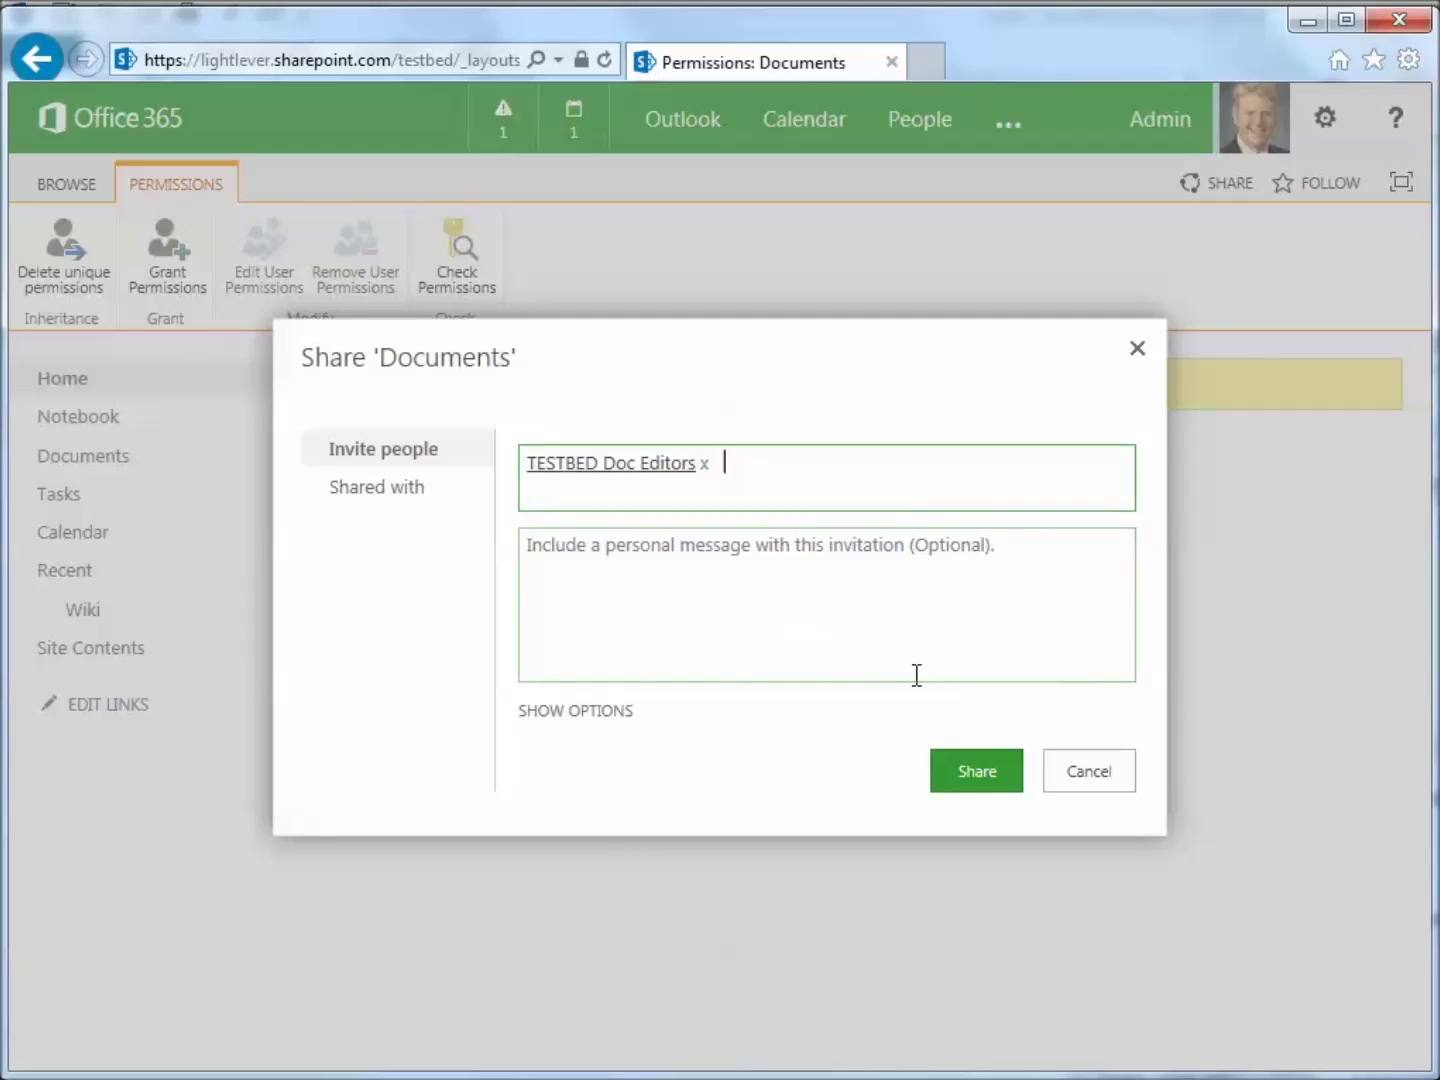
left_click(605, 712)
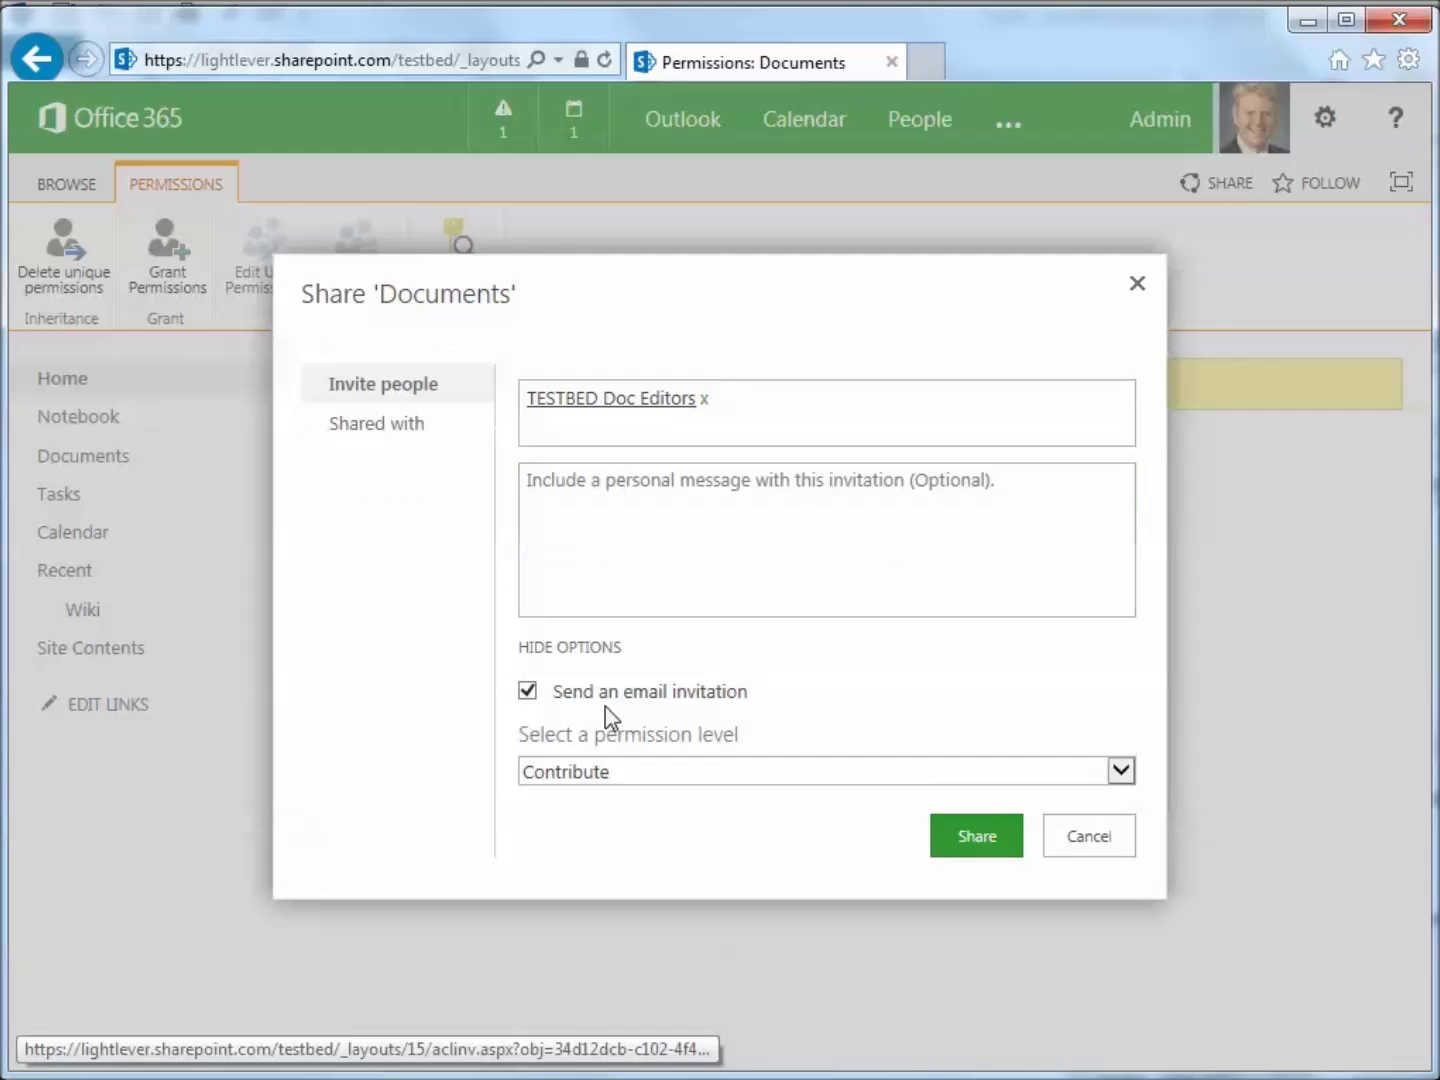
left_click(534, 689)
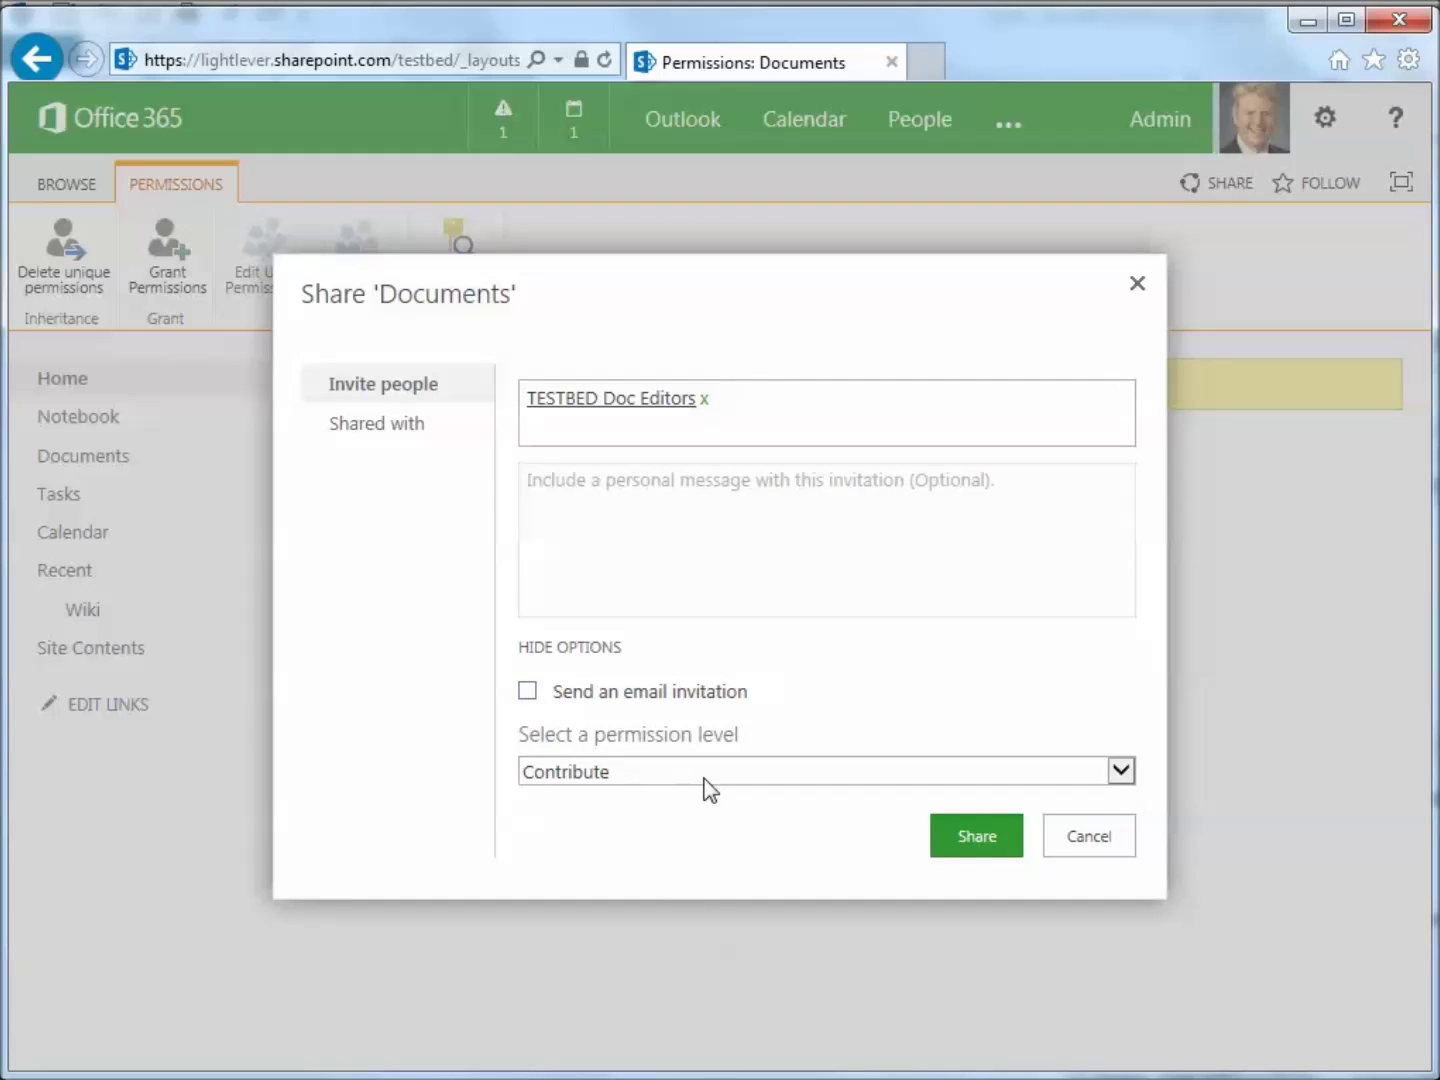
left_click(1003, 844)
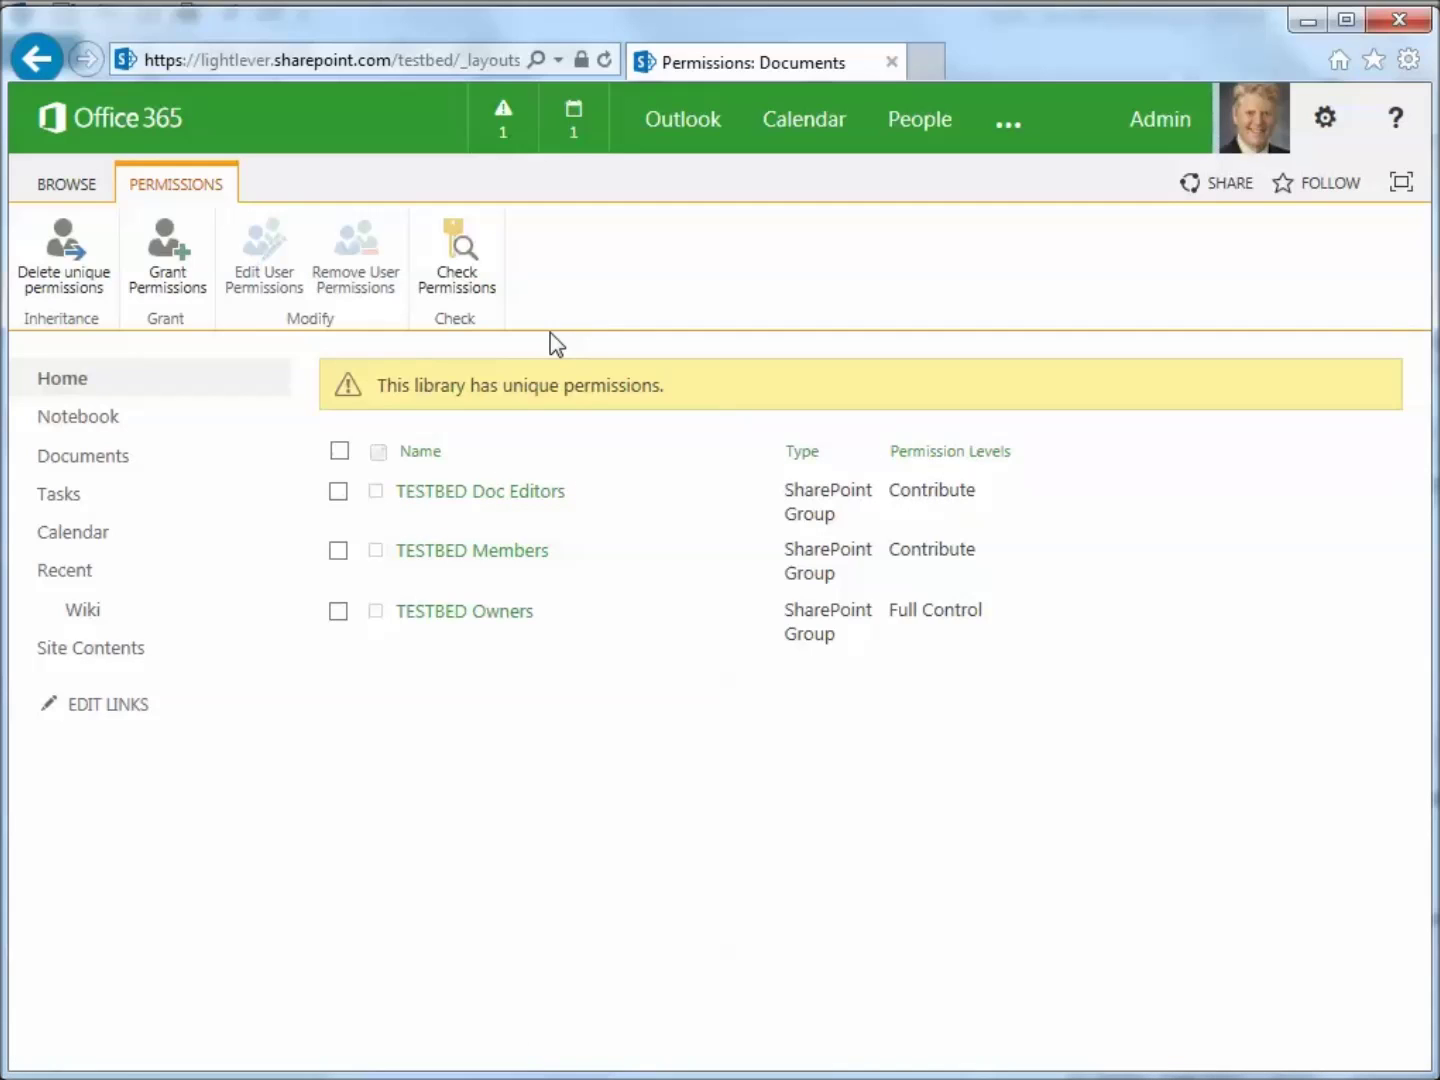
Step: Return to the site's home page and open its advanced permissions page to recheck which groups have site-level access
left_click(57, 185)
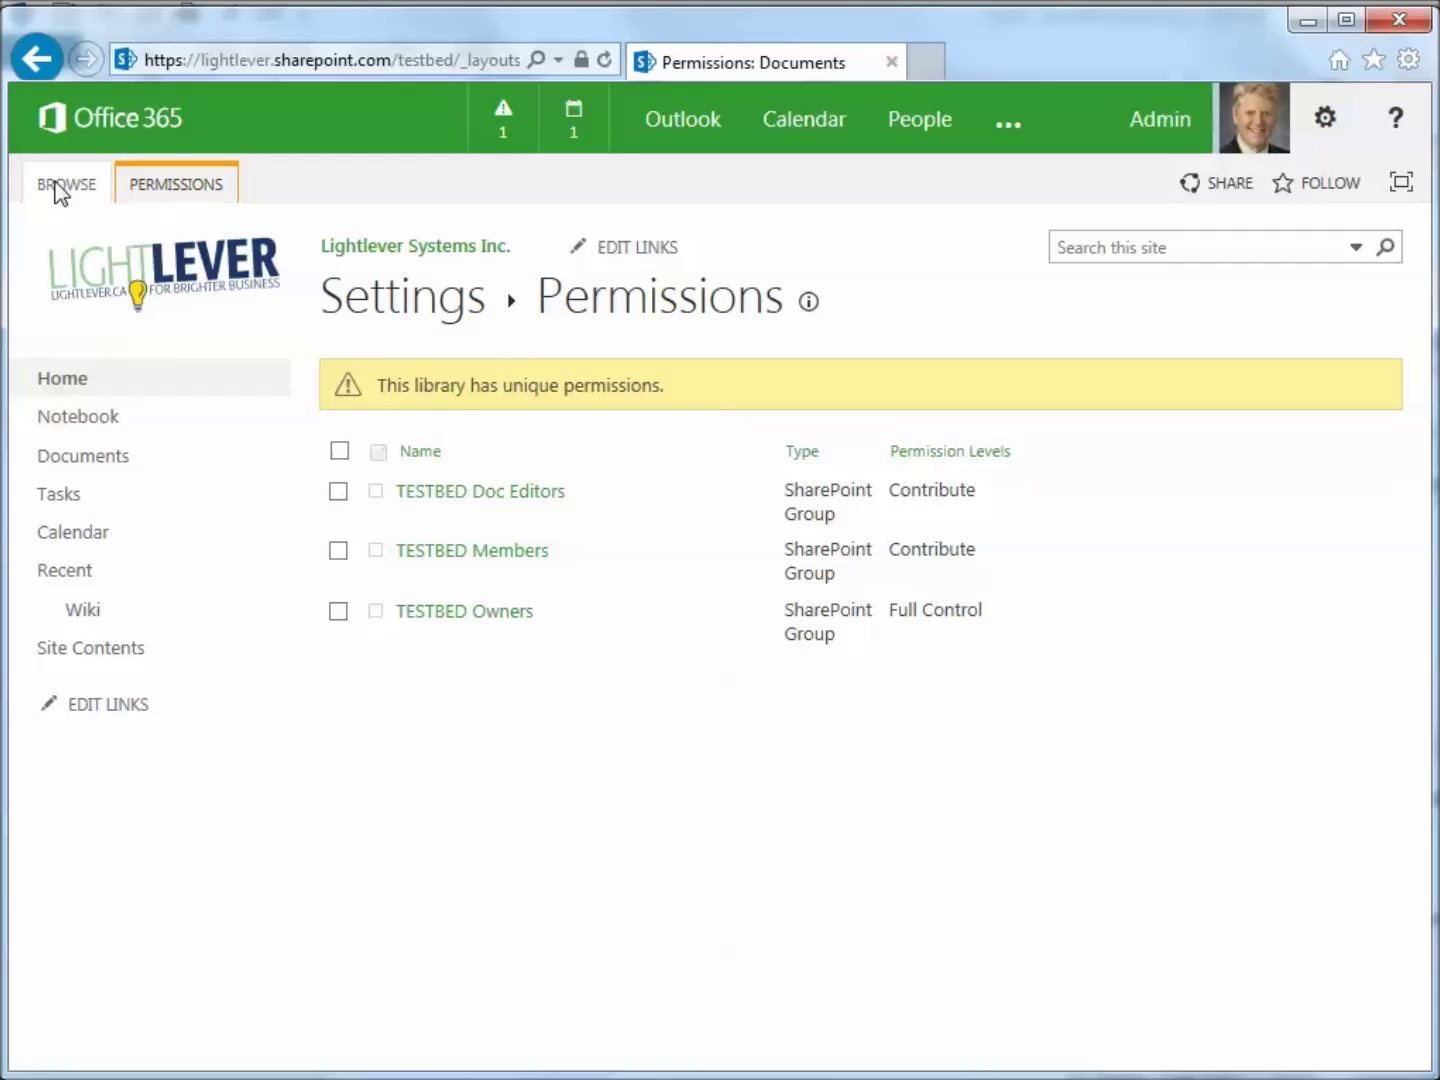
left_click(172, 270)
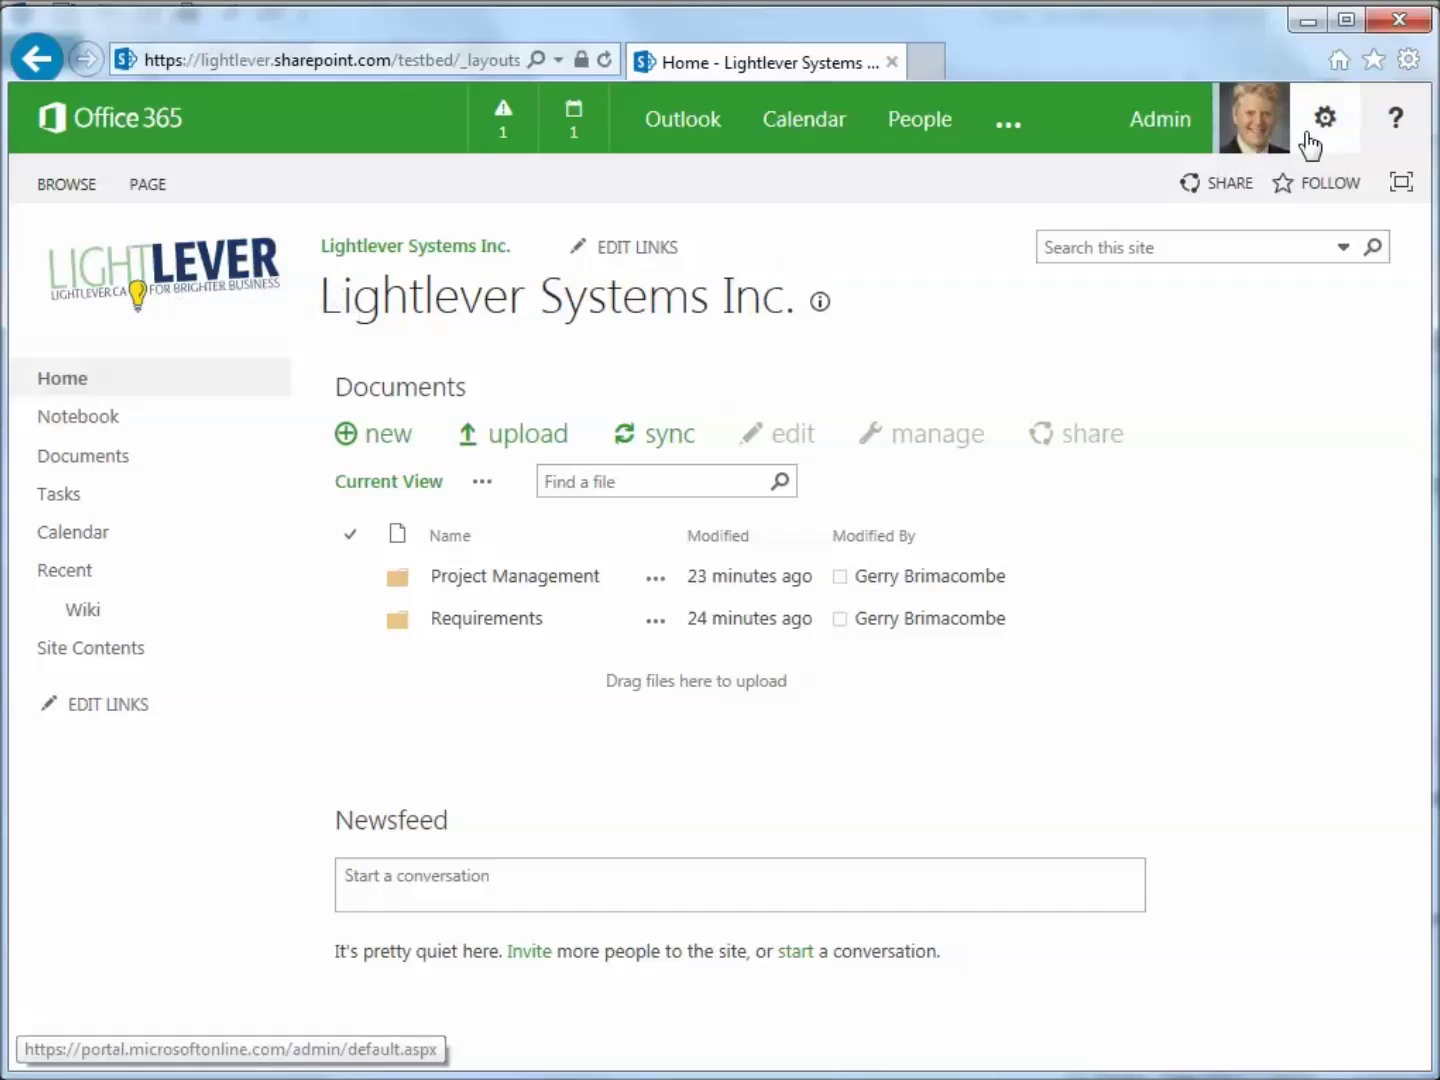
left_click(1326, 117)
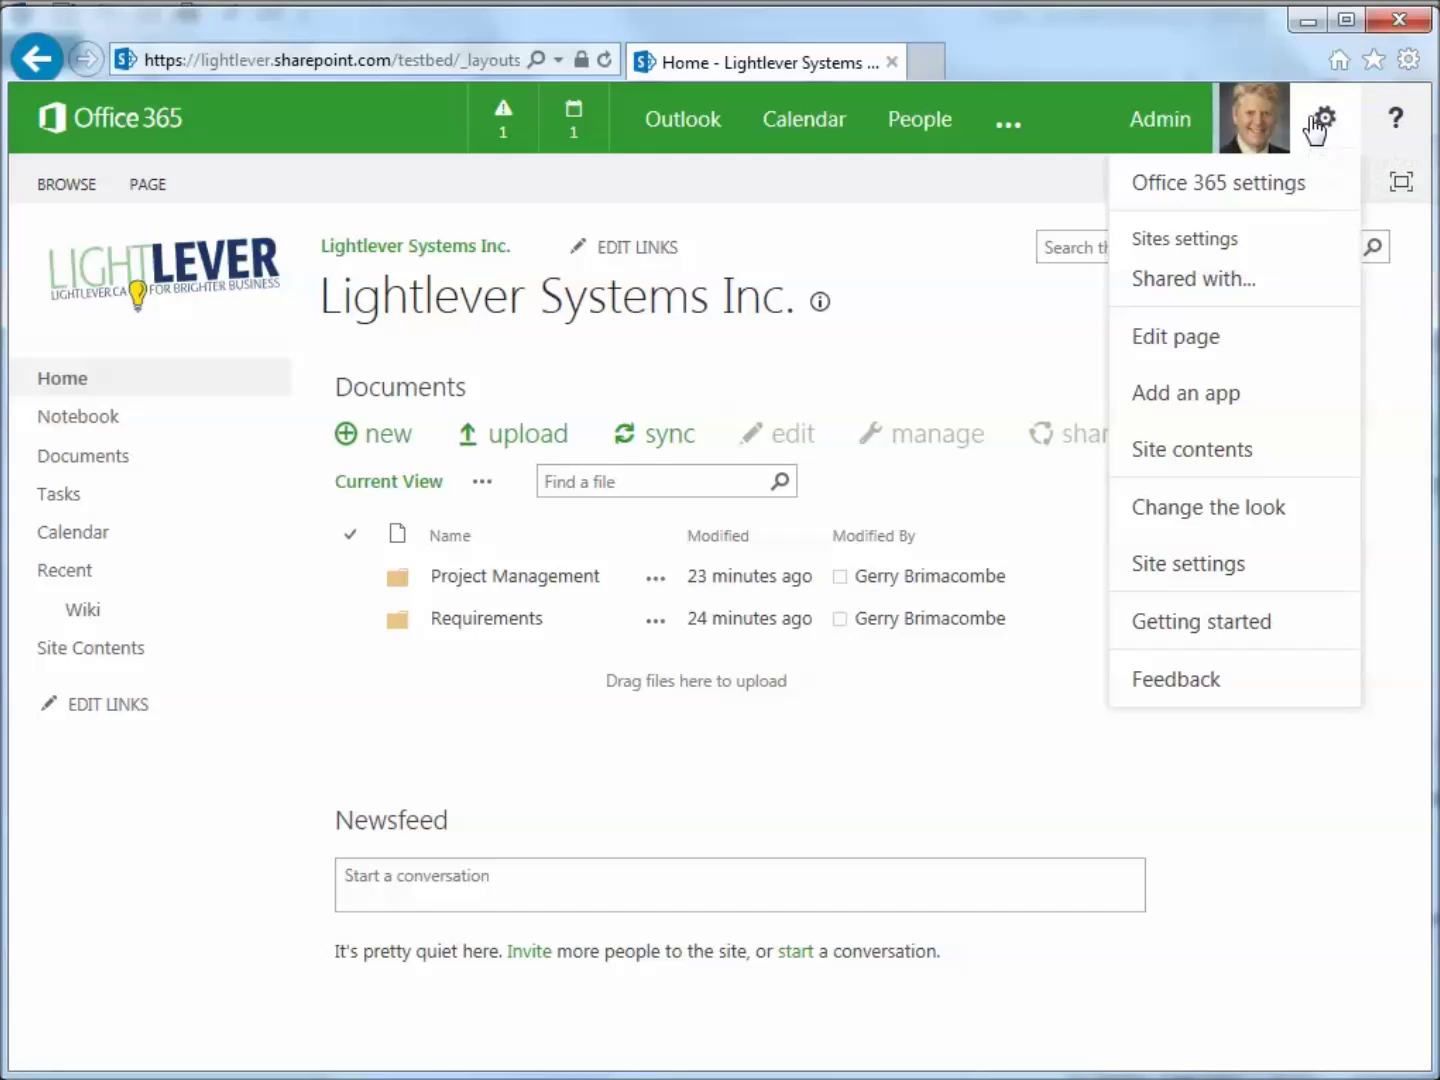
left_click(1198, 298)
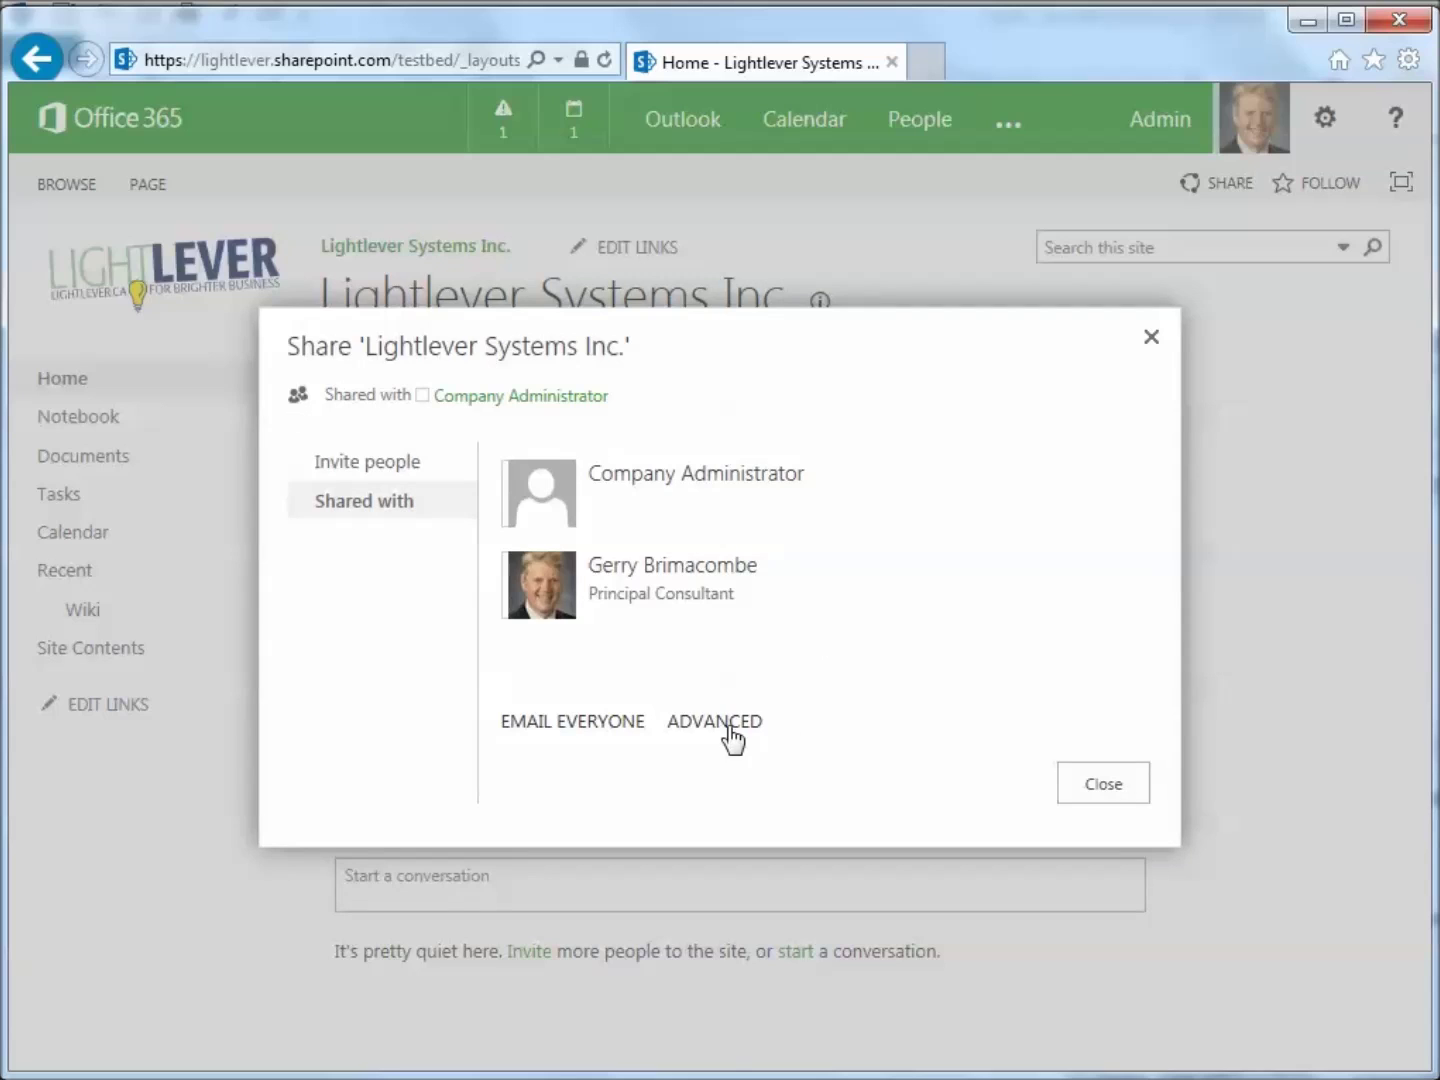
left_click(732, 718)
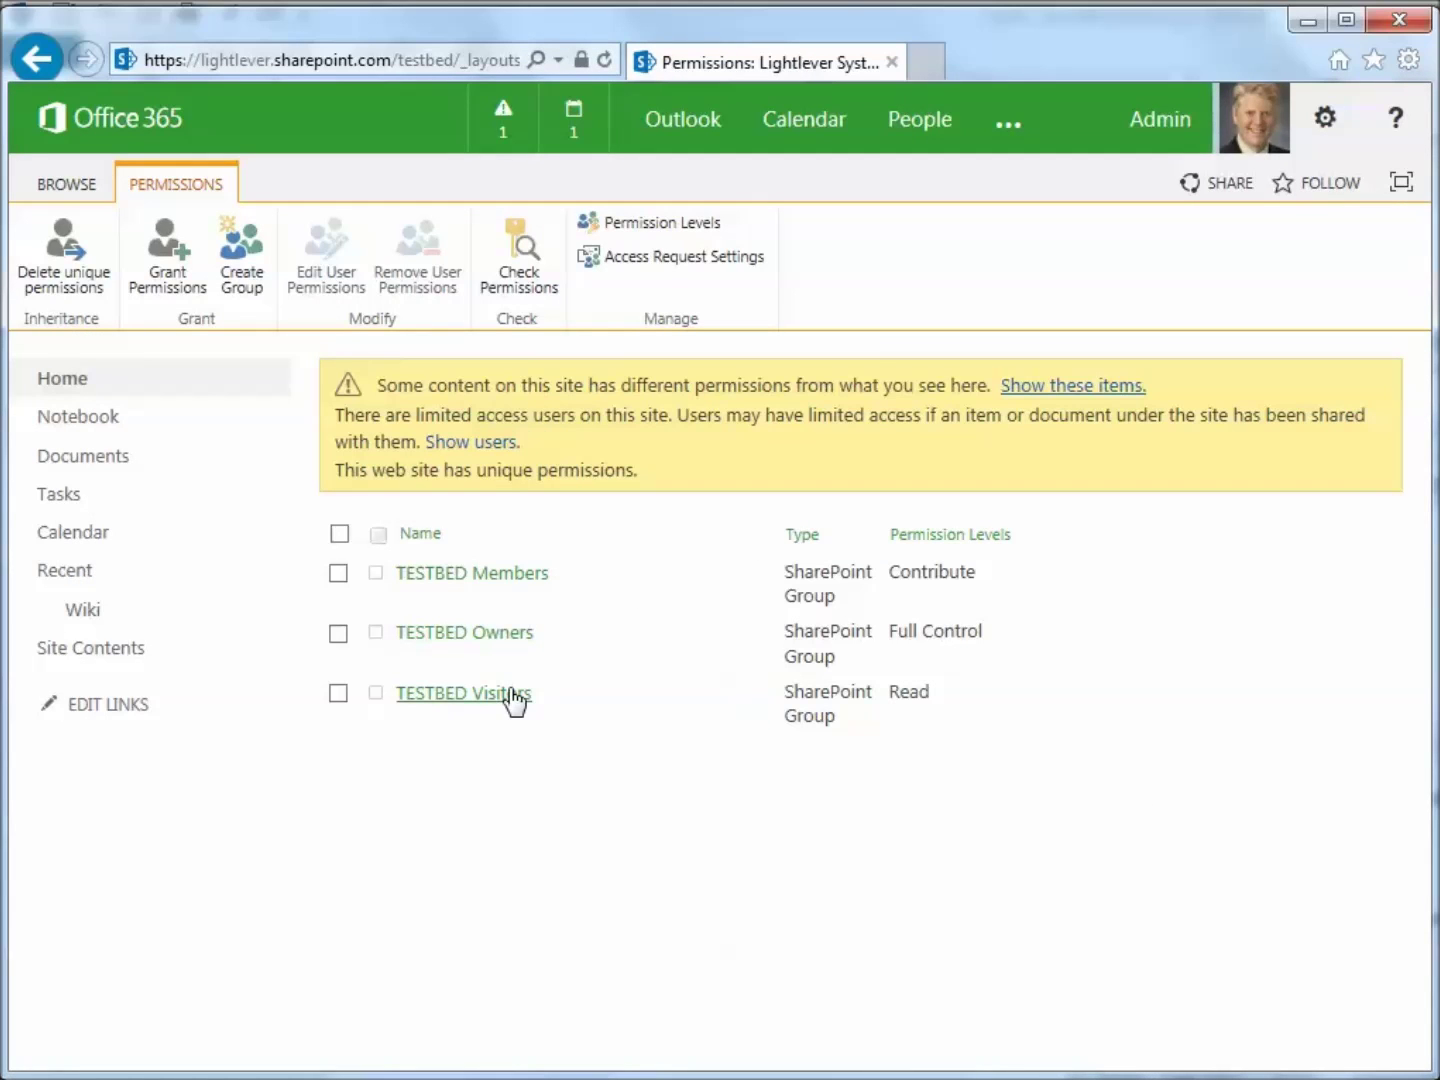
Step: Open the advanced permissions page of the Project Management folder in the Documents library to check which groups have access
left_click(103, 470)
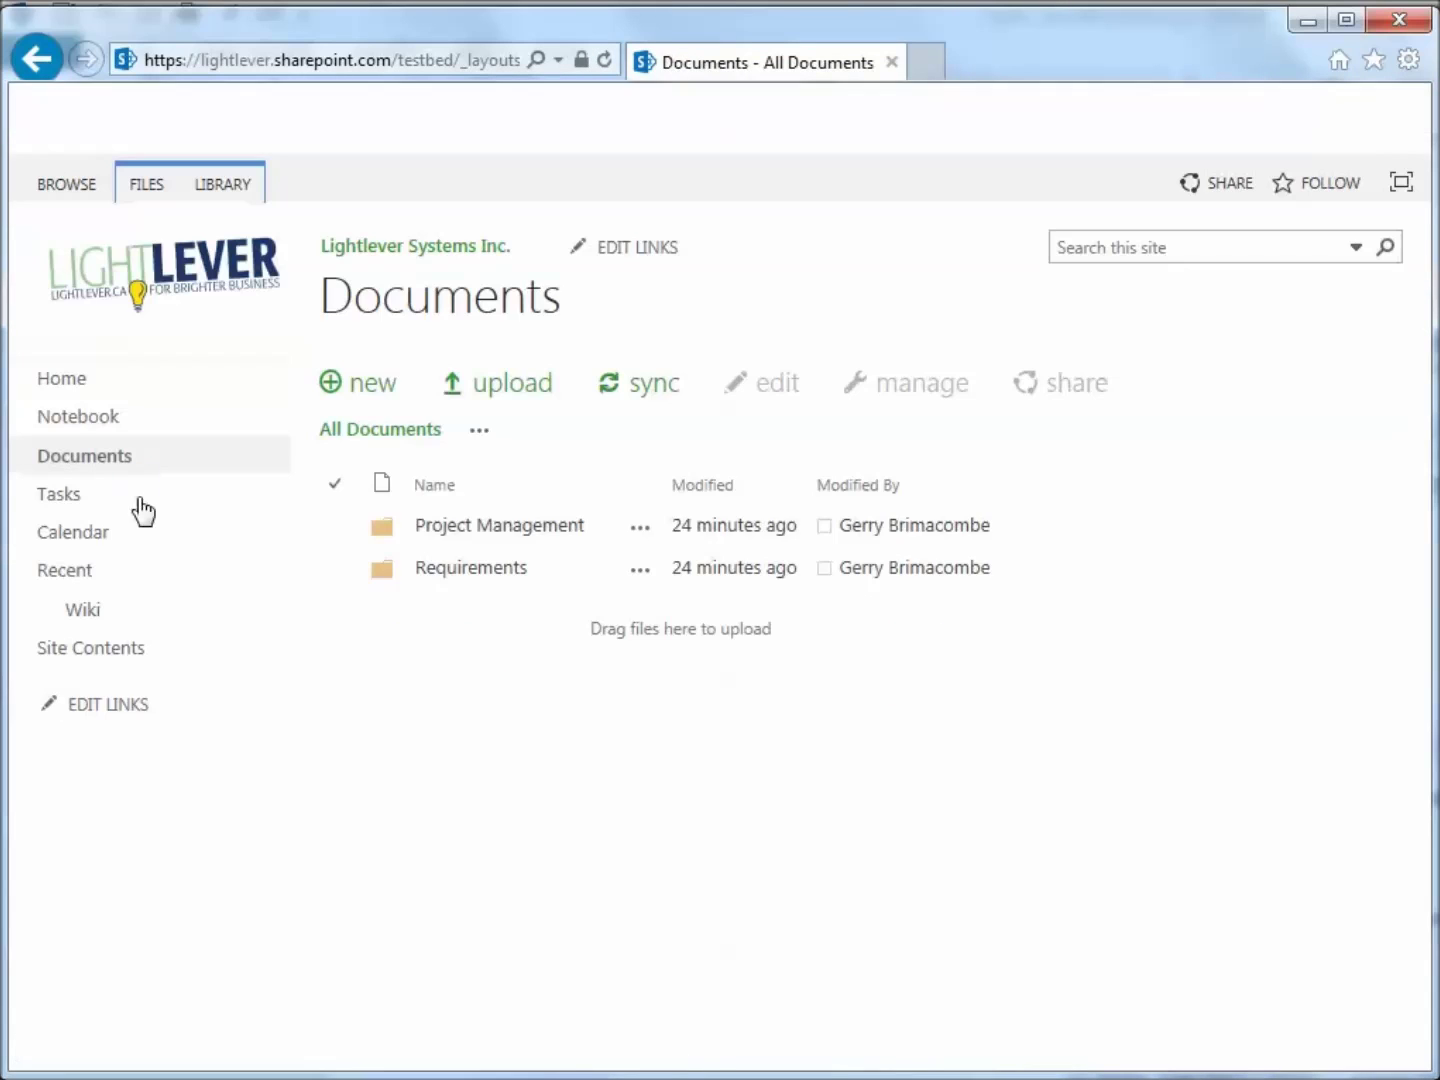
left_click(641, 535)
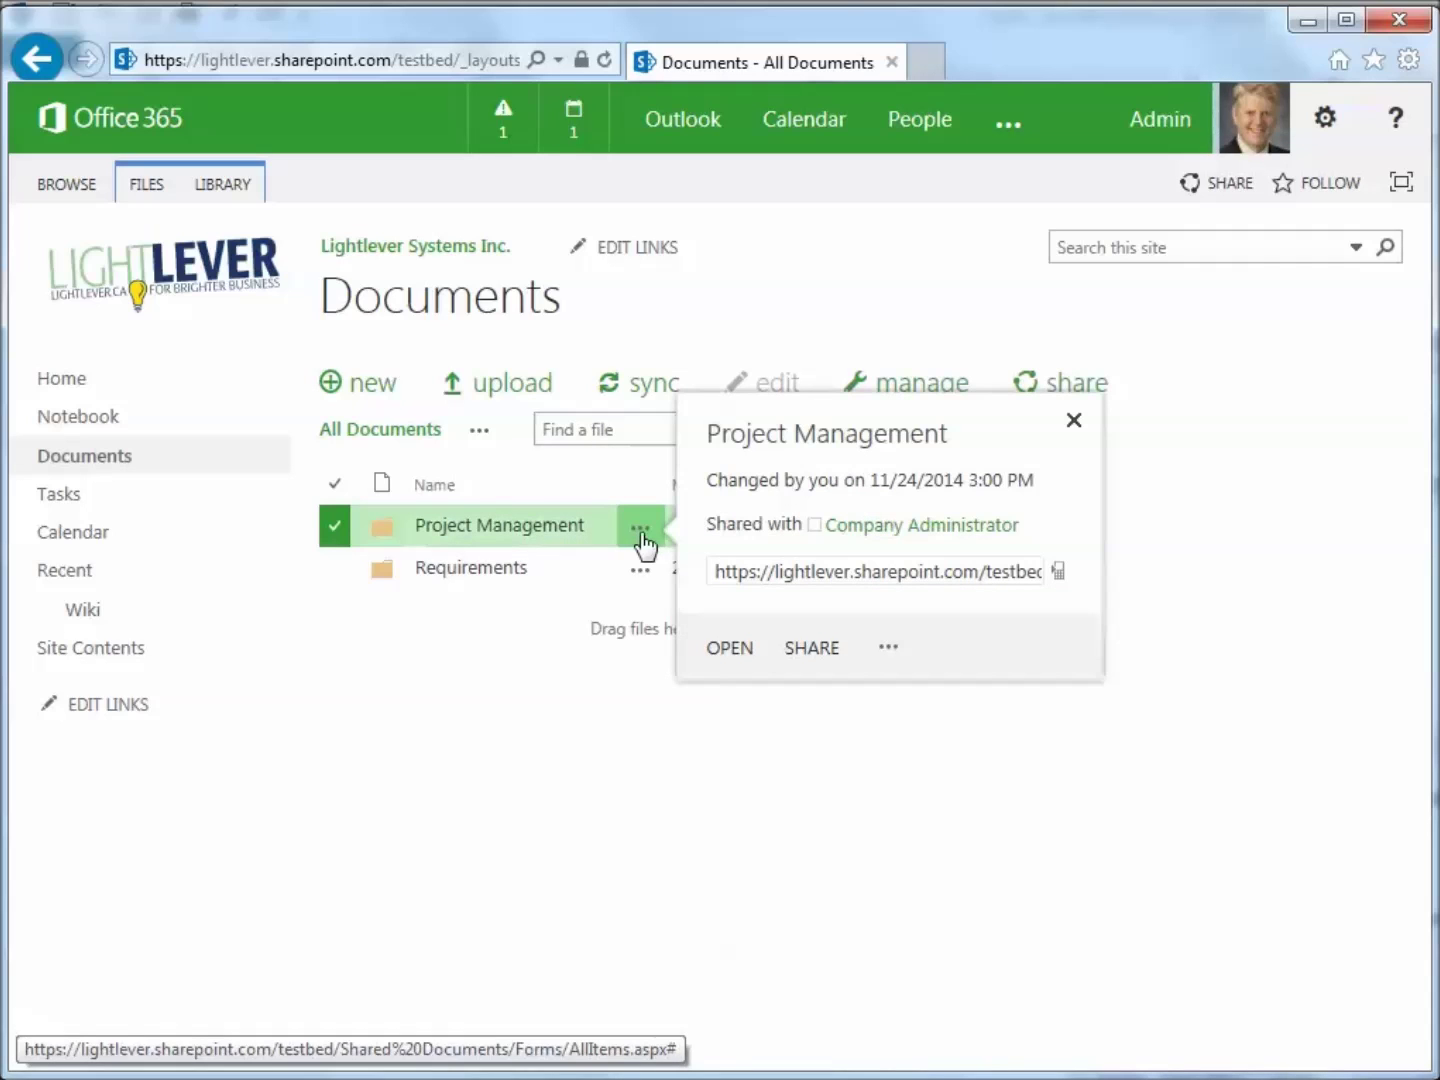
left_click(893, 652)
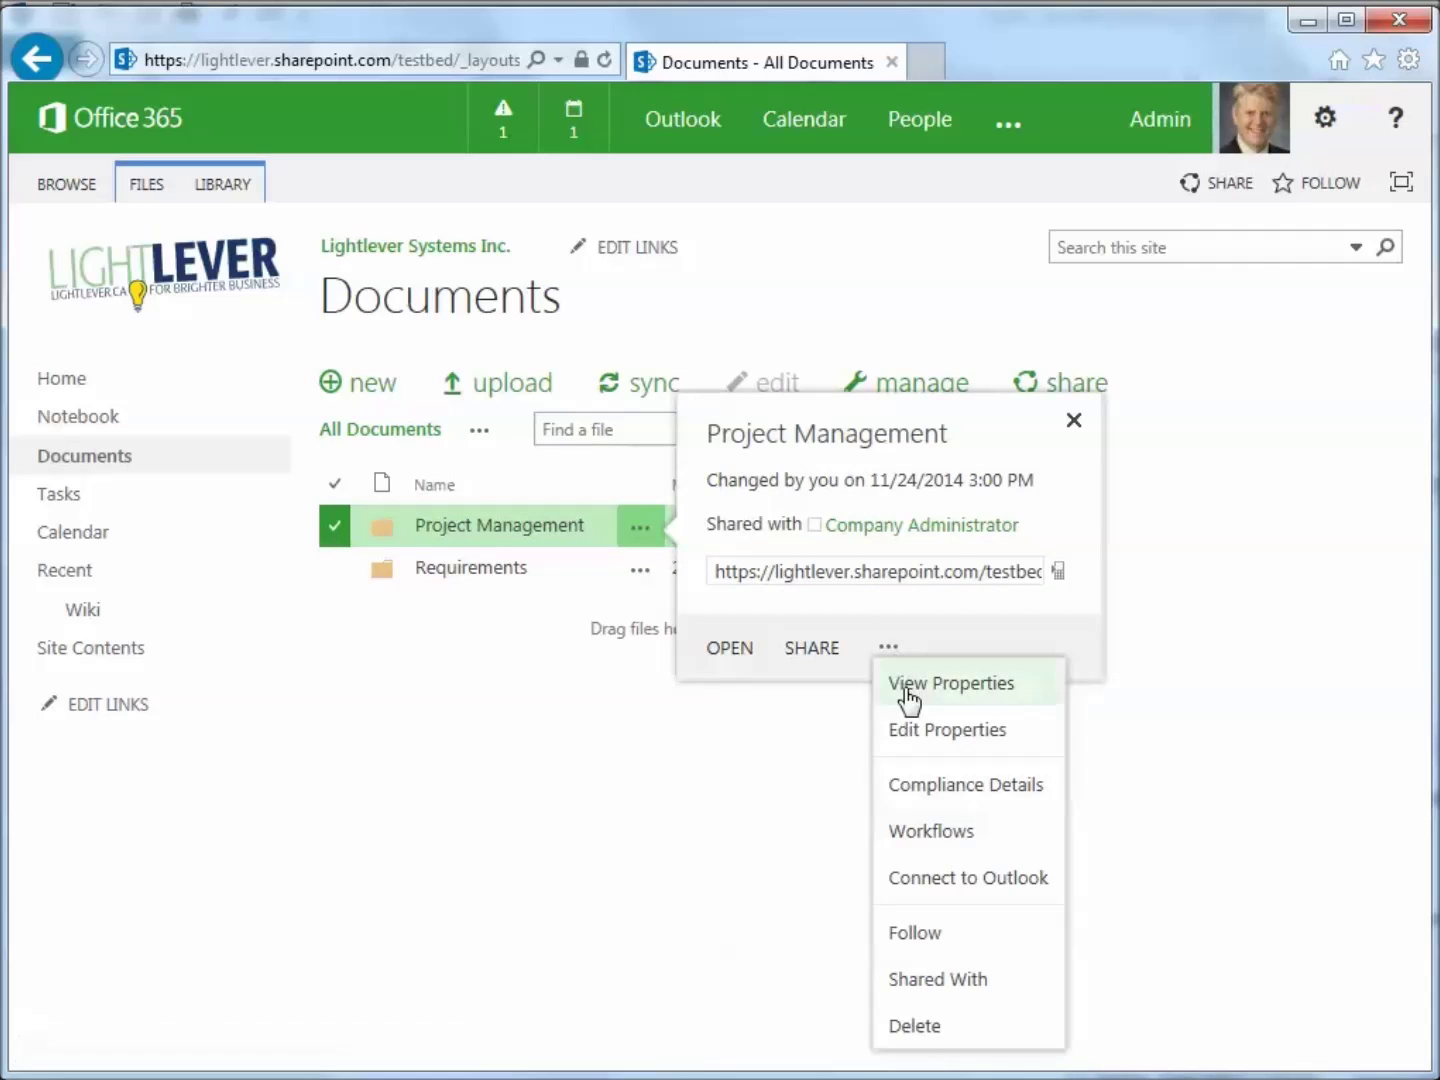
left_click(914, 993)
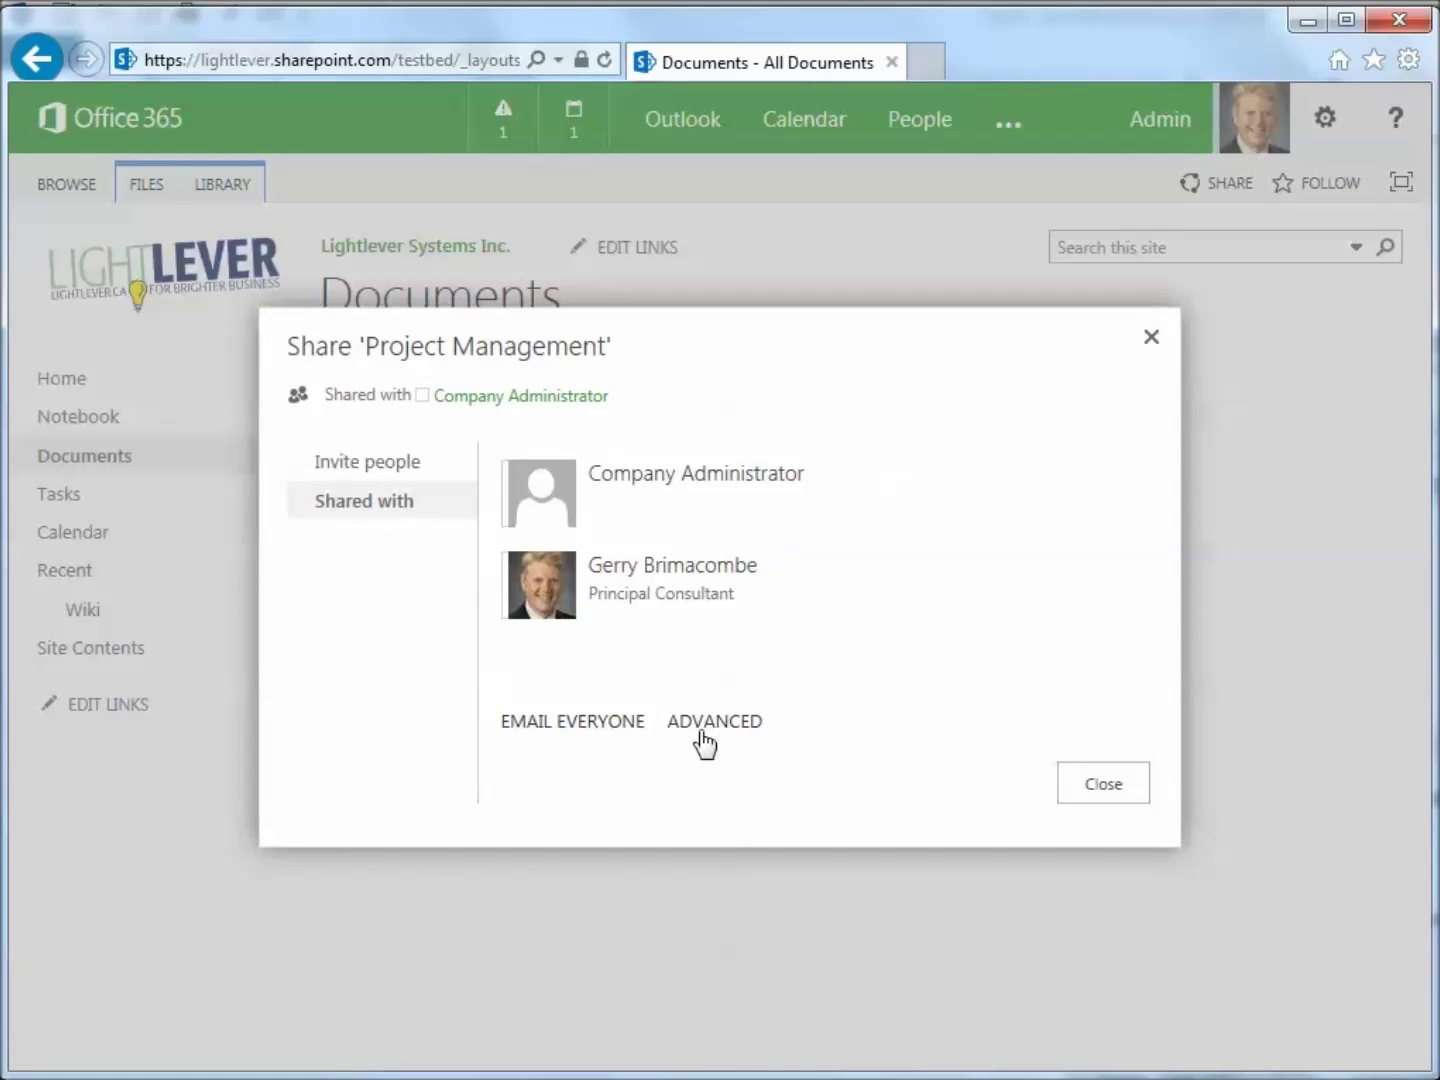
left_click(708, 721)
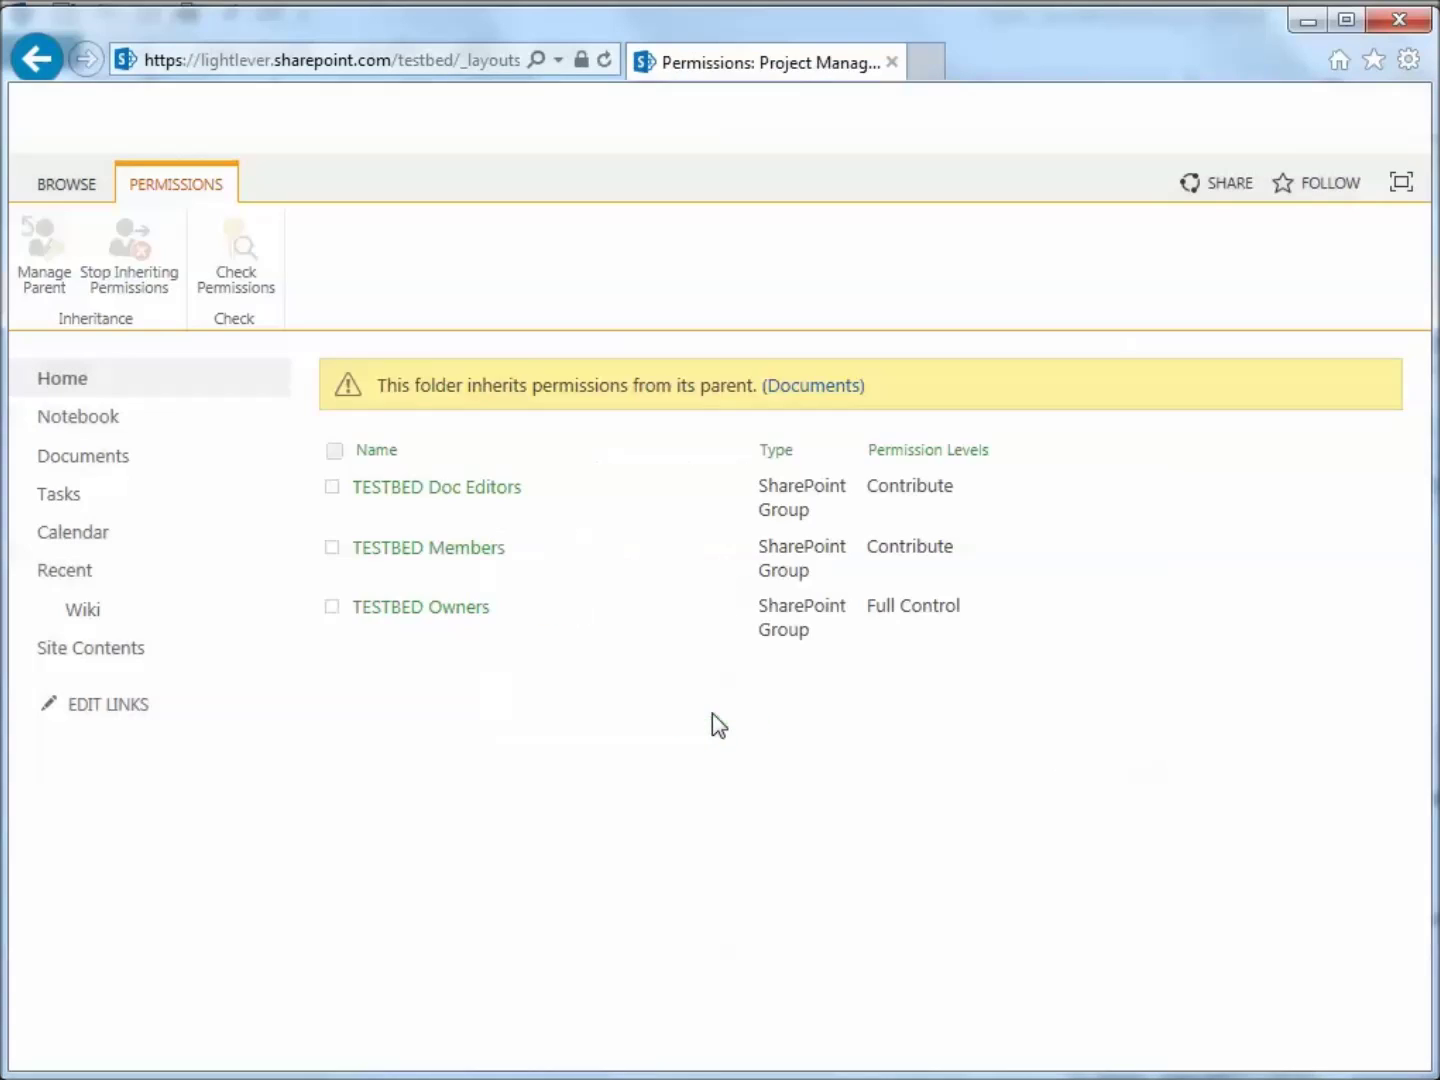